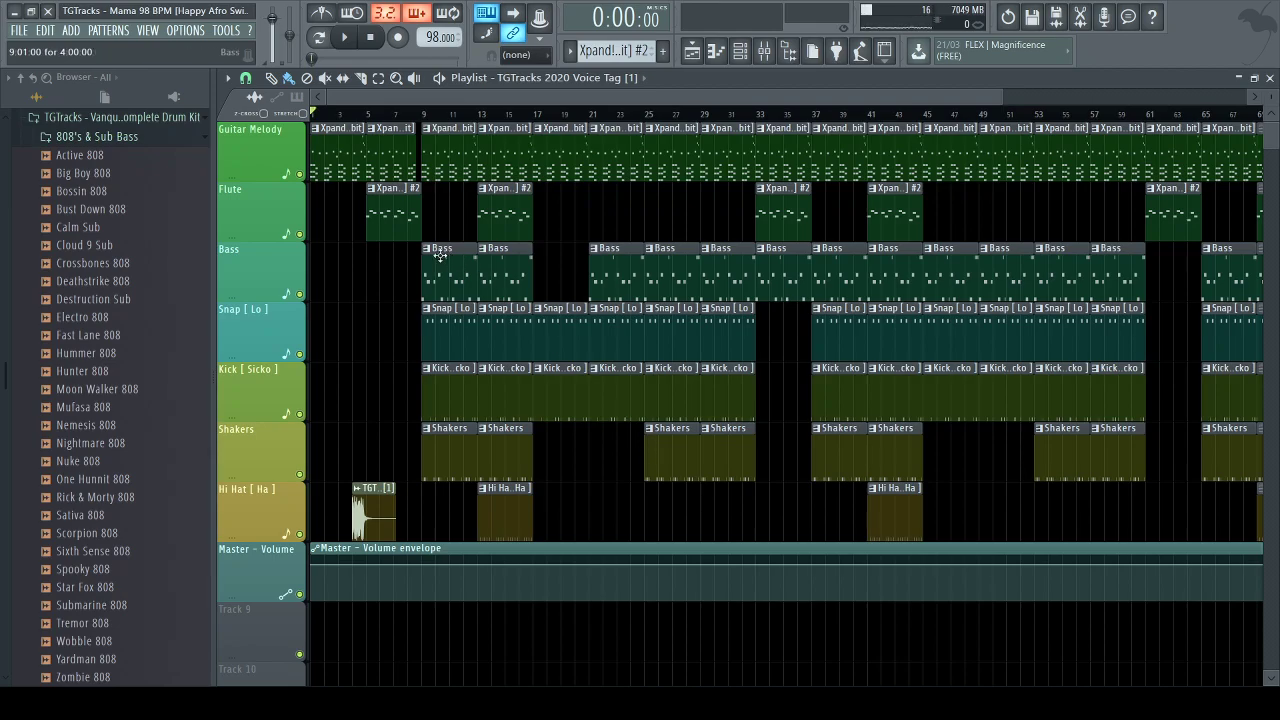
# Play the arrangement from bar 5, and view the Guitar Melody clip's notes in the piano roll
pyautogui.moveTo(1022, 97); pyautogui.dragTo(515, 96)
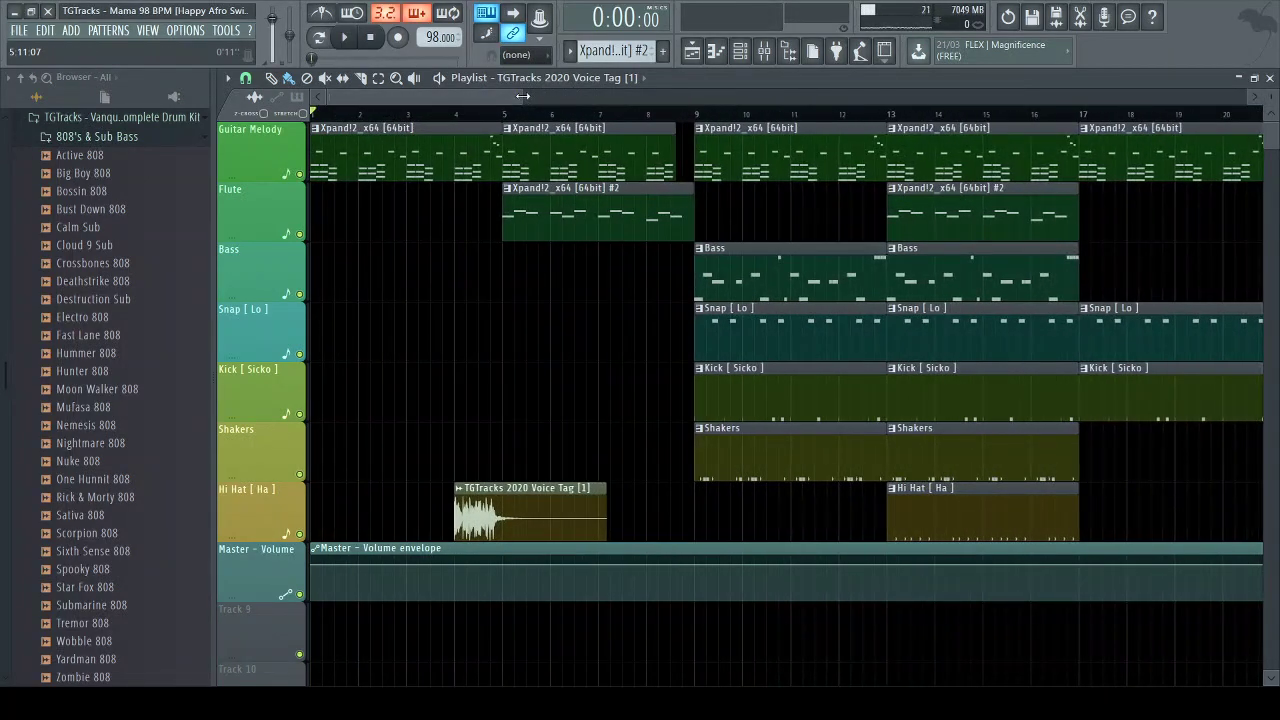
pyautogui.click(505, 117)
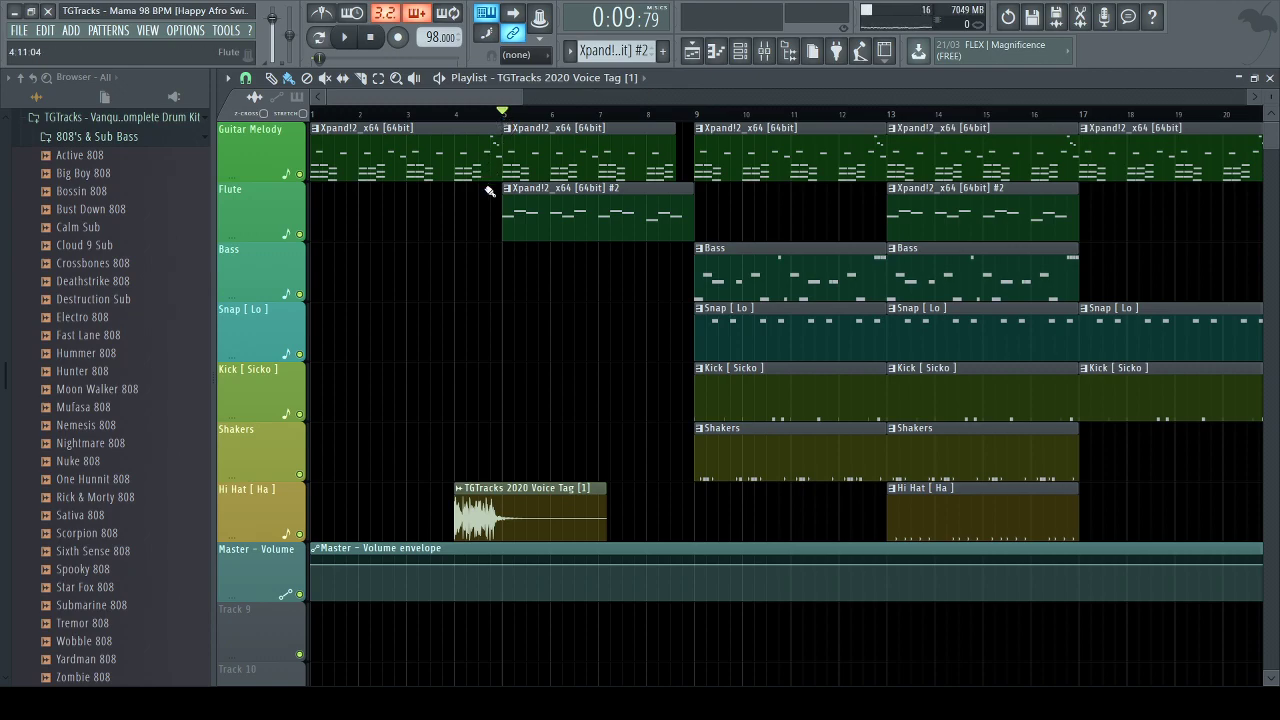
pyautogui.press('space')
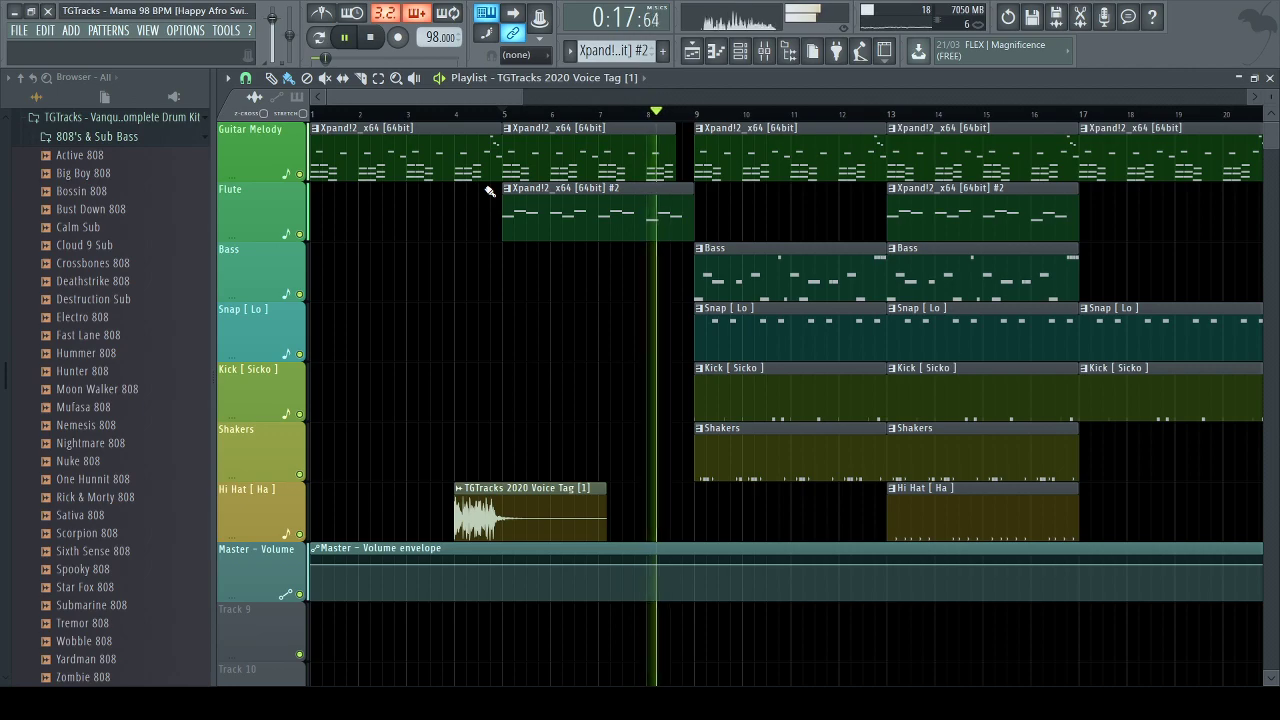
pyautogui.press('space')
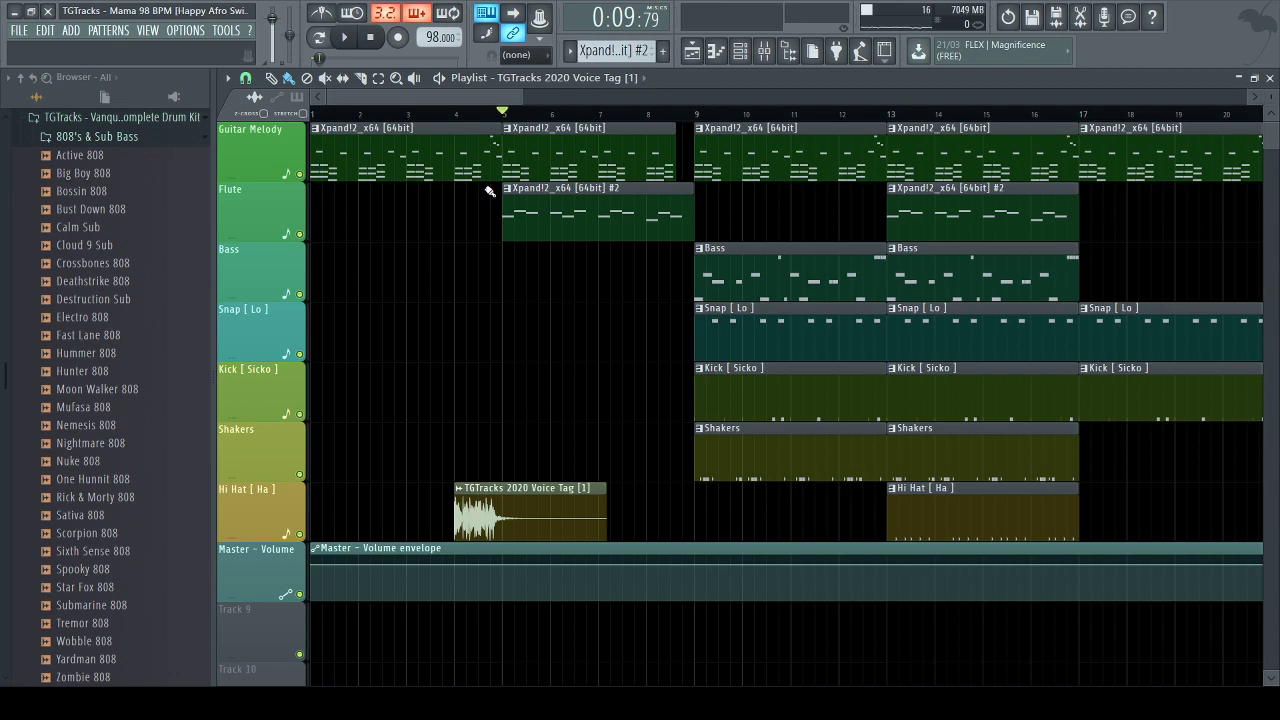
pyautogui.doubleClick(568, 166)
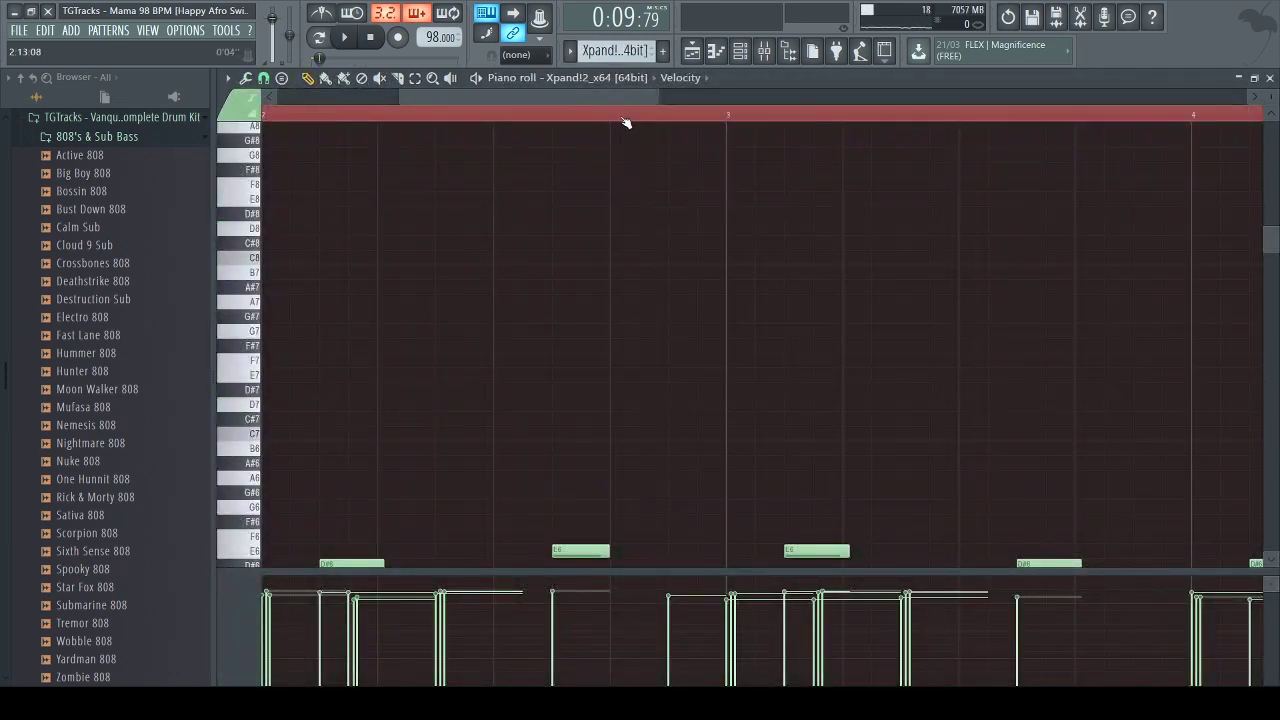
pyautogui.click(692, 51)
# Play the arrangement from bar 9, where the bass and drum clips start, and stop playback
pyautogui.click(696, 114)
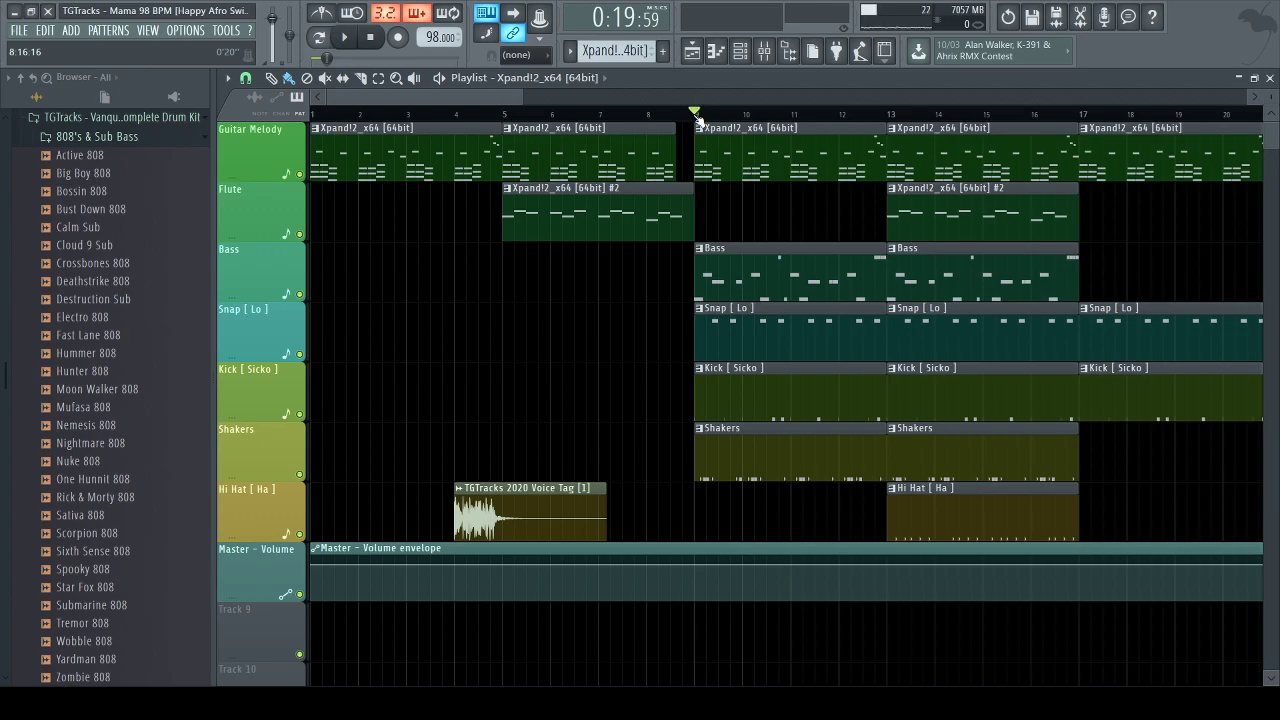
pyautogui.press('space')
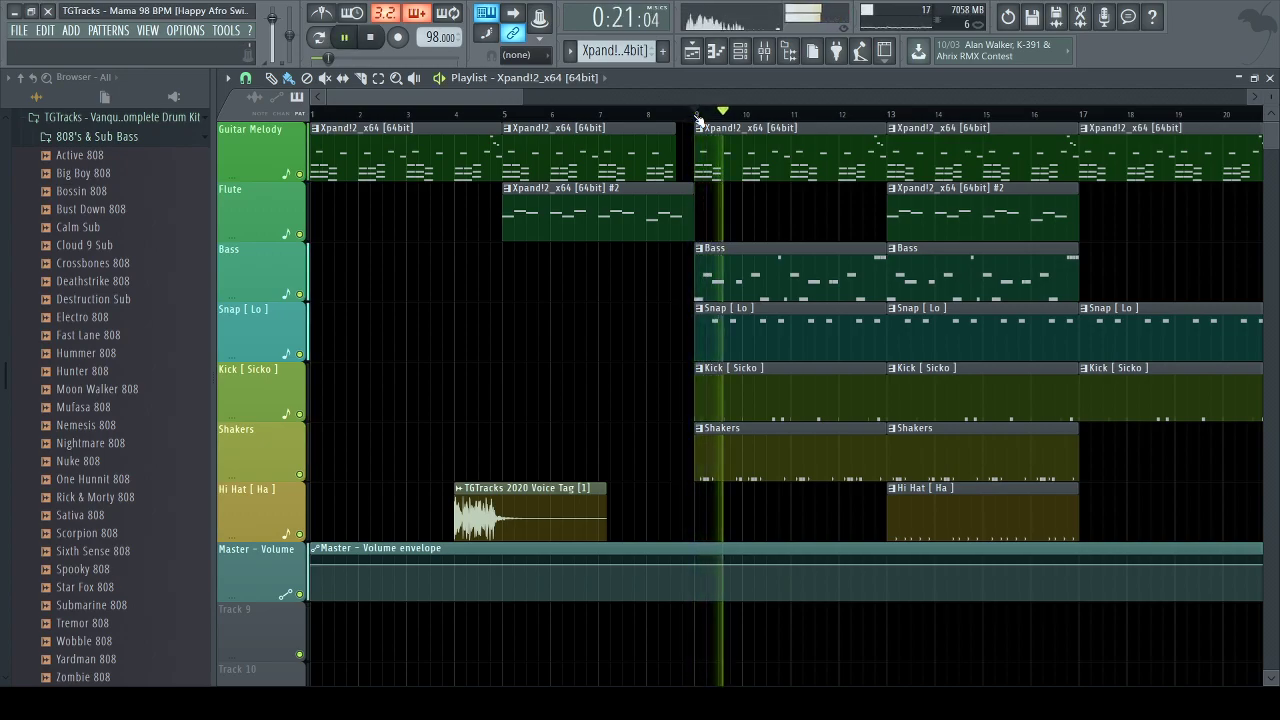
pyautogui.scroll(-5, 553, 116)
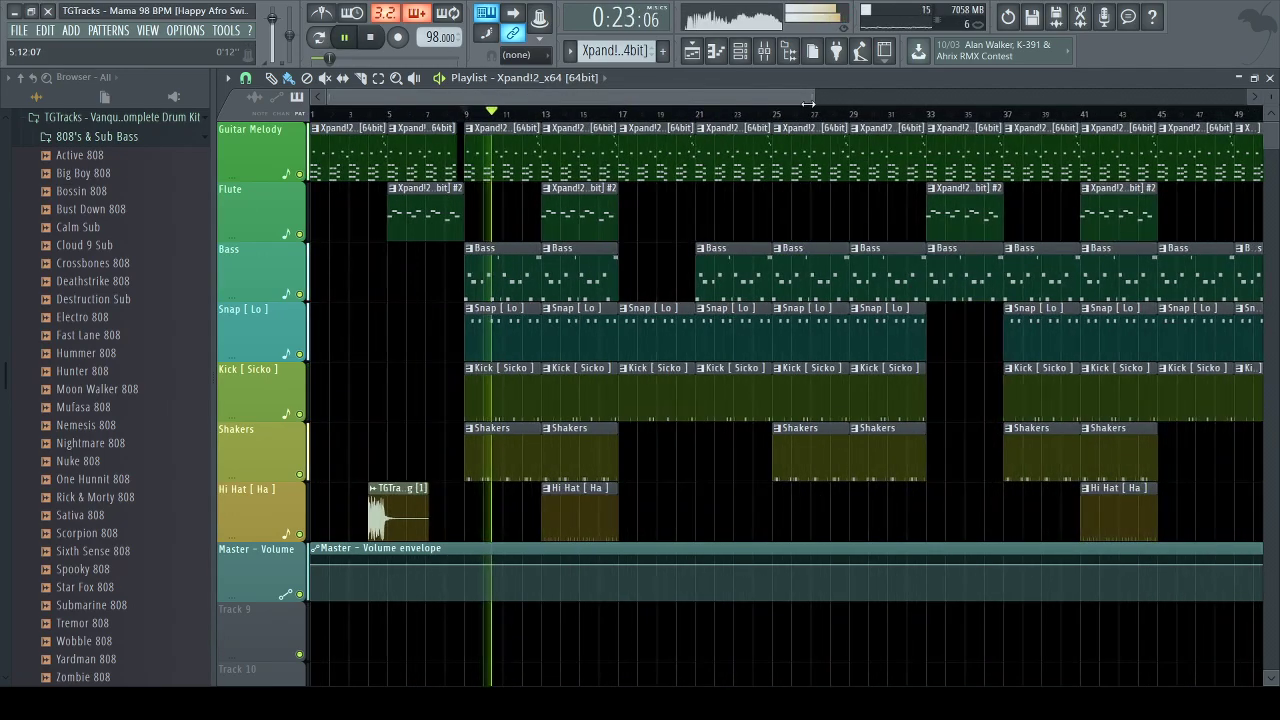
pyautogui.scroll(2, 905, 113)
pyautogui.scroll(2, 905, 113)
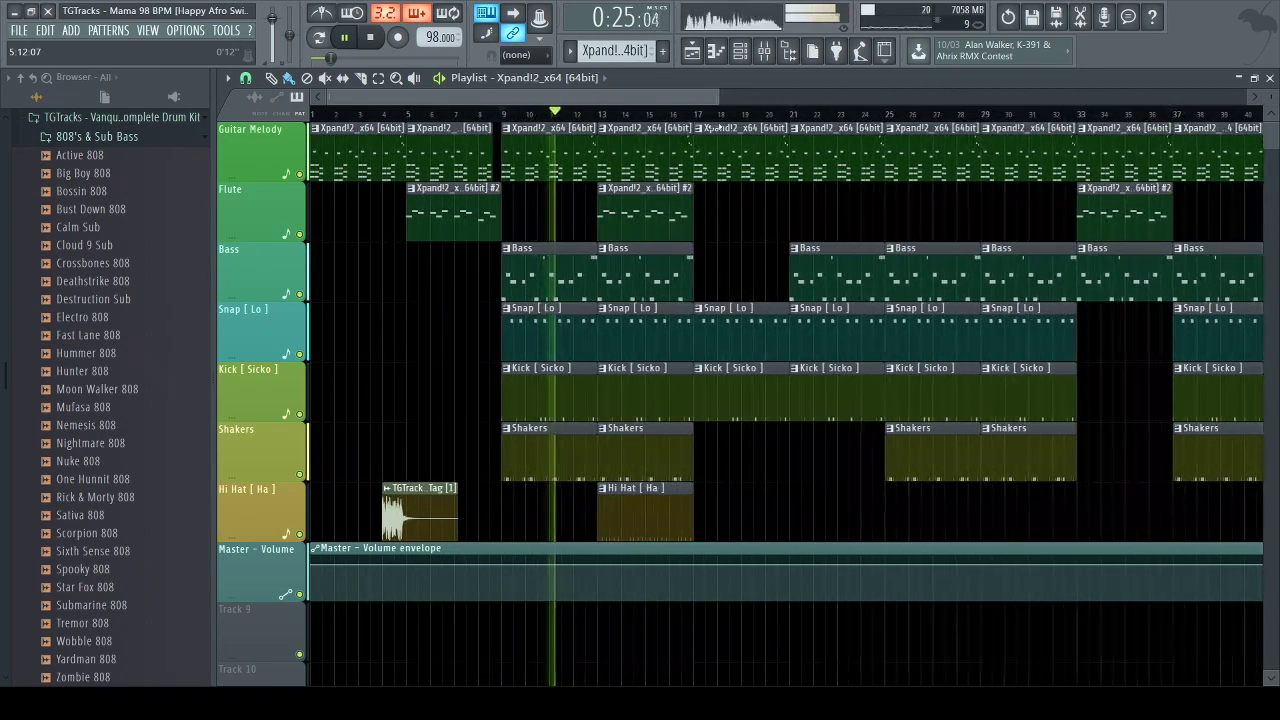
pyautogui.scroll(2, 657, 133)
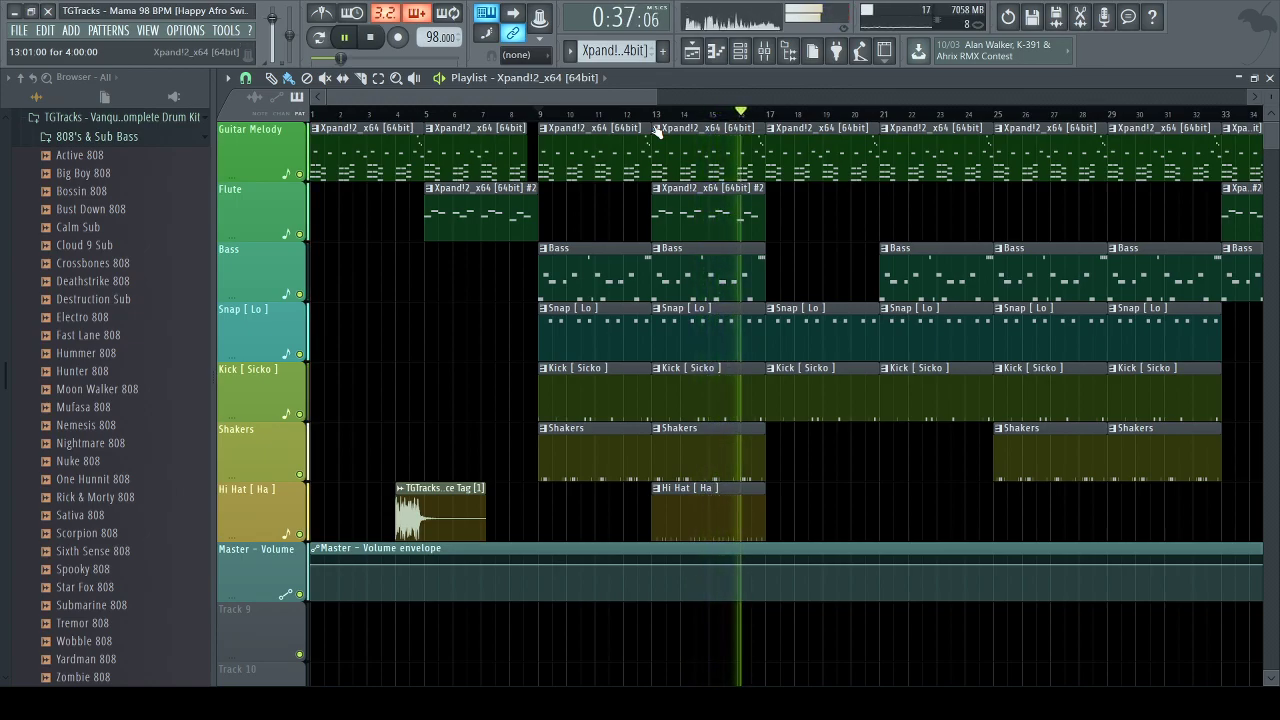
pyautogui.press('space')
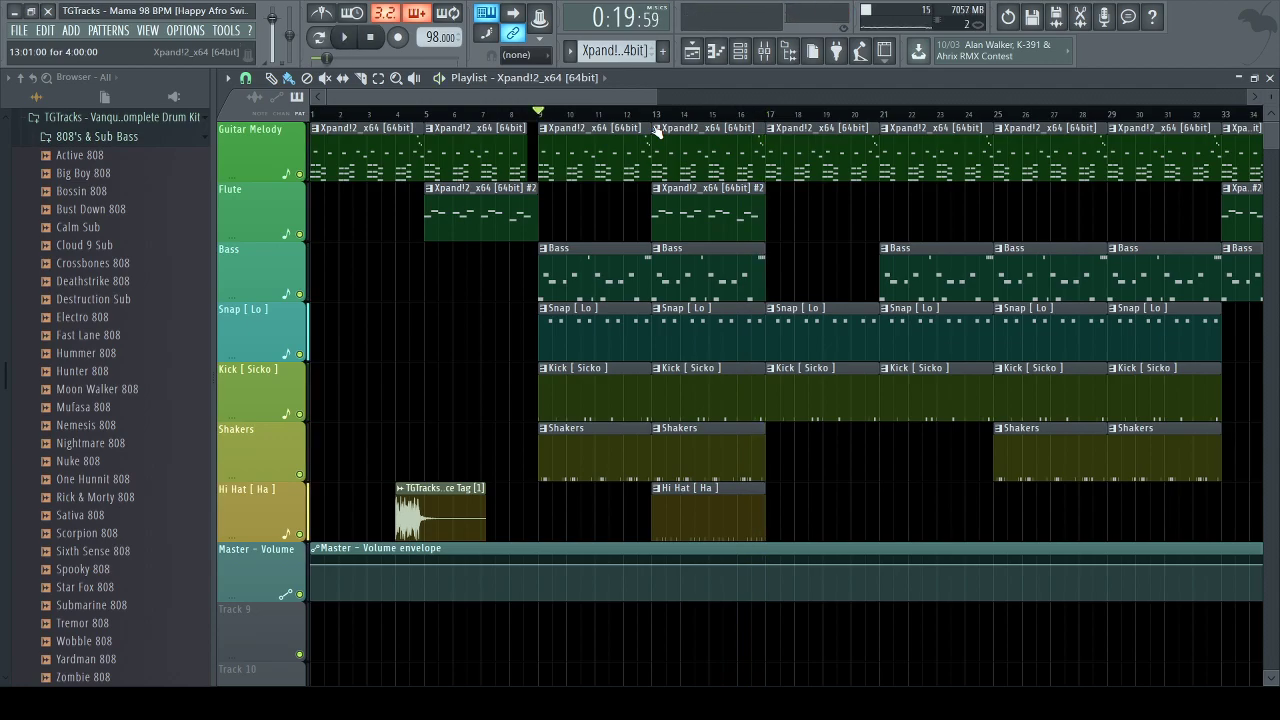
# View the Guitar Melody pattern's notes in the piano roll, play it alone in pattern mode, and return to the playlist
pyautogui.doubleClick(593, 149)
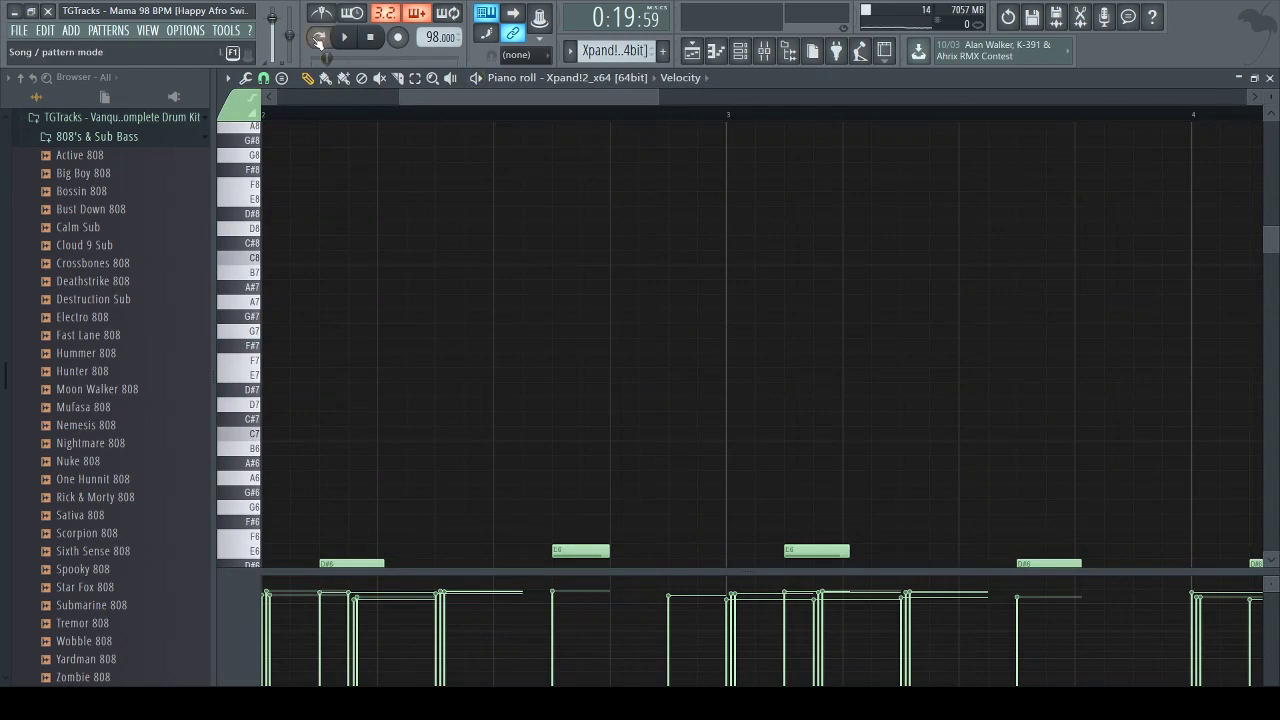
pyautogui.moveTo(397, 88); pyautogui.dragTo(278, 90)
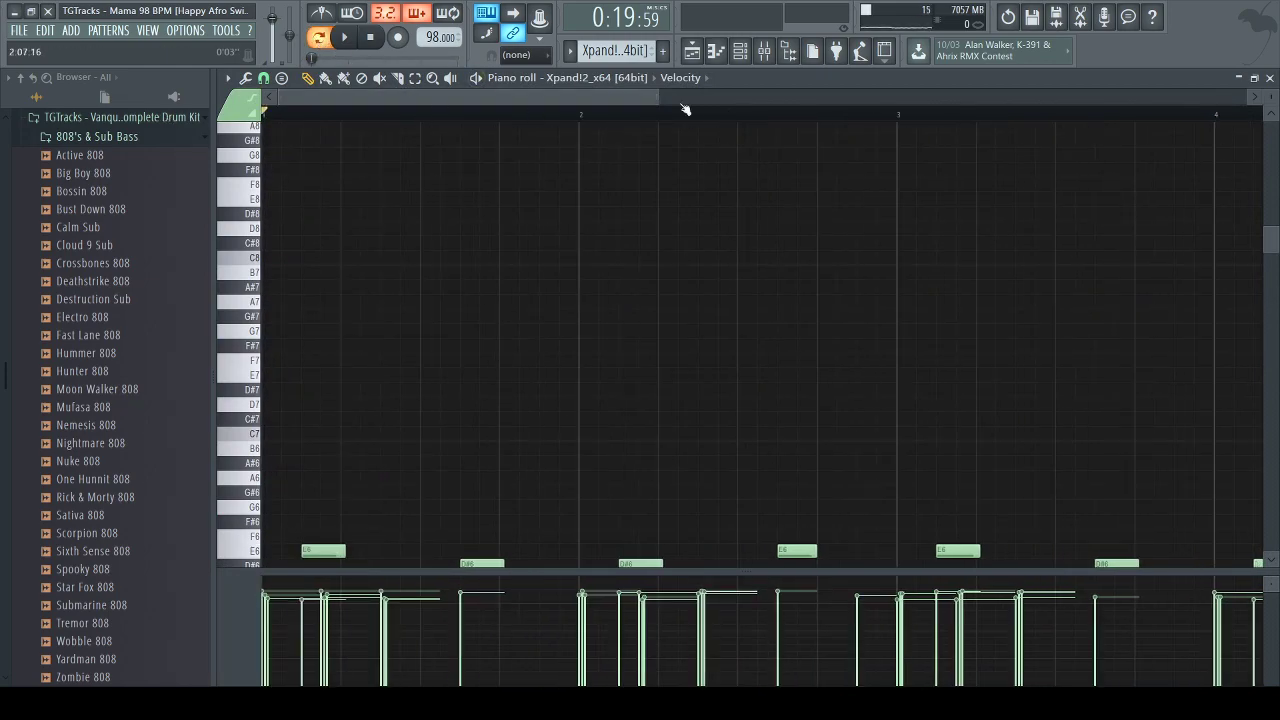
pyautogui.moveTo(654, 94); pyautogui.dragTo(908, 151)
pyautogui.press('space')
pyautogui.moveTo(1270, 240); pyautogui.dragTo(1274, 290)
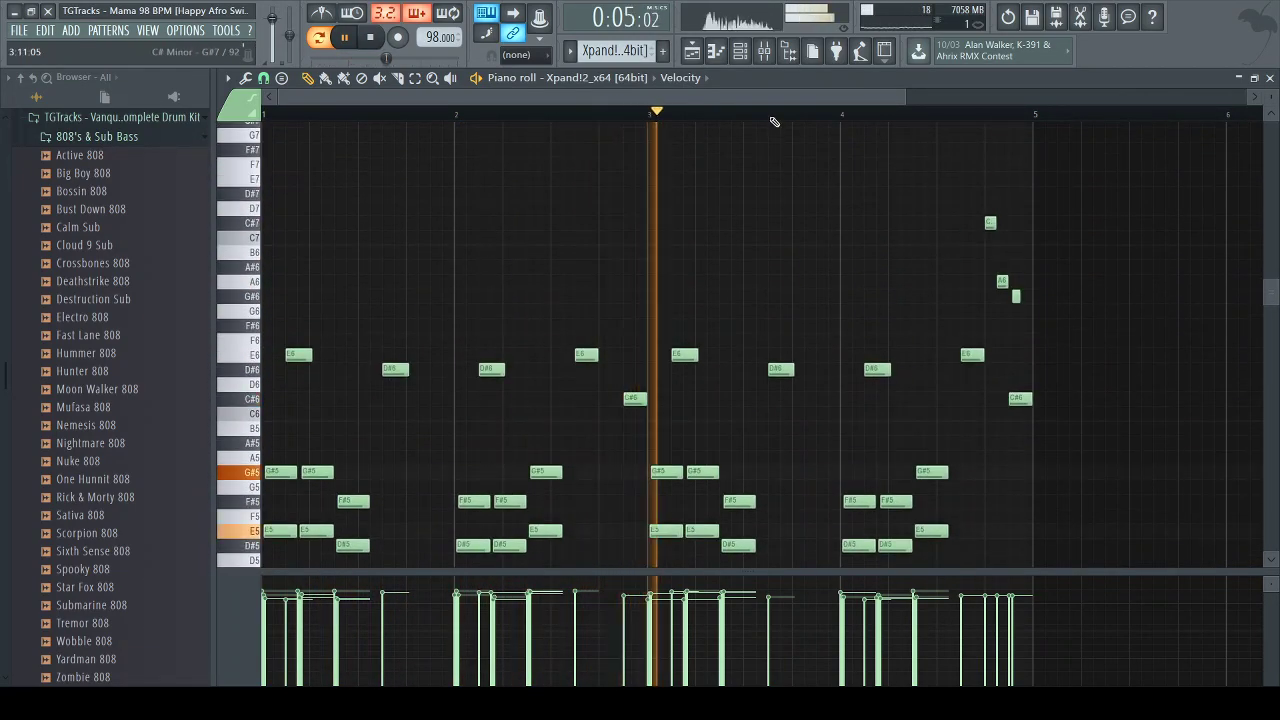
pyautogui.click(690, 58)
pyautogui.press('space')
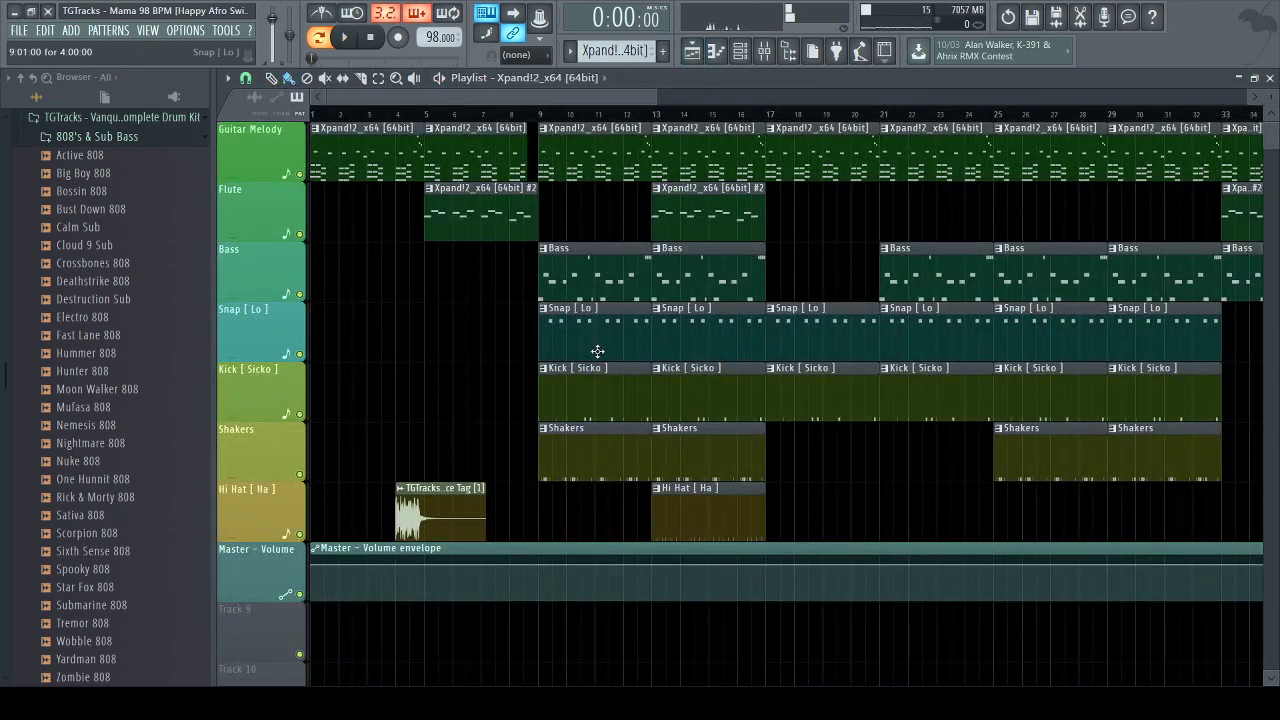
# Show all four bars of the Shakers pattern in the piano roll and play it alone
pyautogui.doubleClick(574, 451)
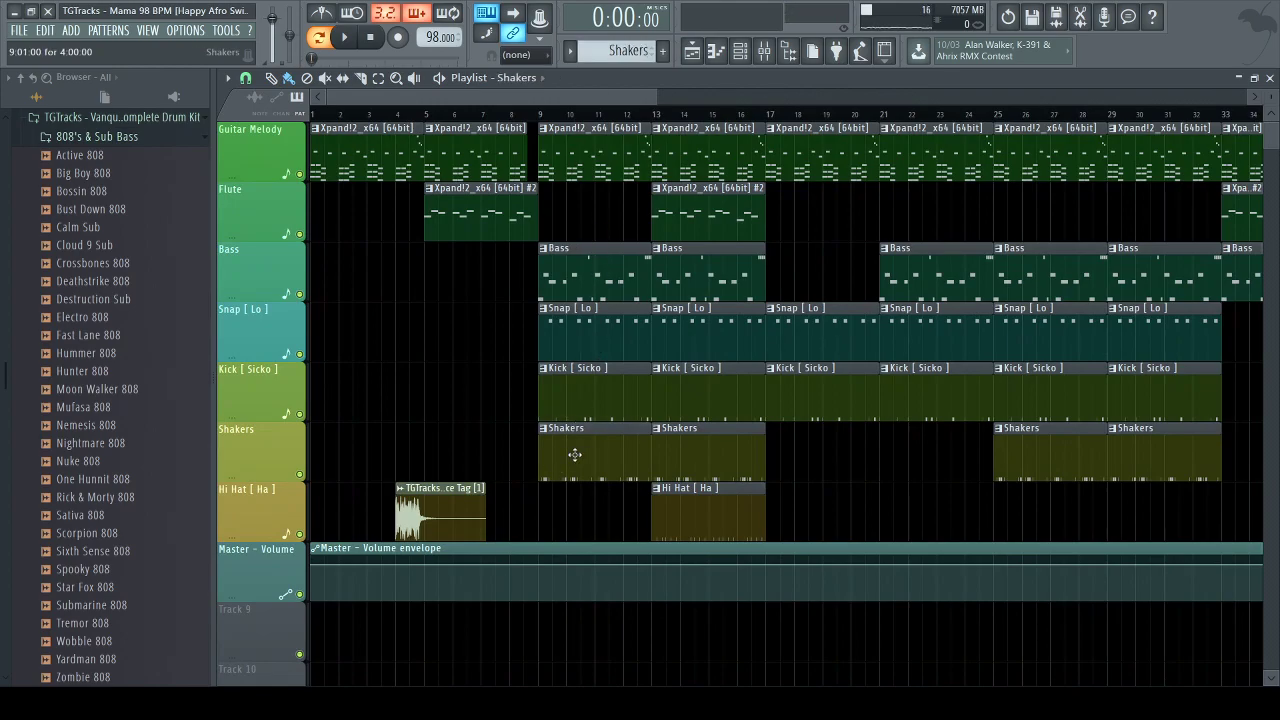
pyautogui.moveTo(404, 96); pyautogui.dragTo(280, 96)
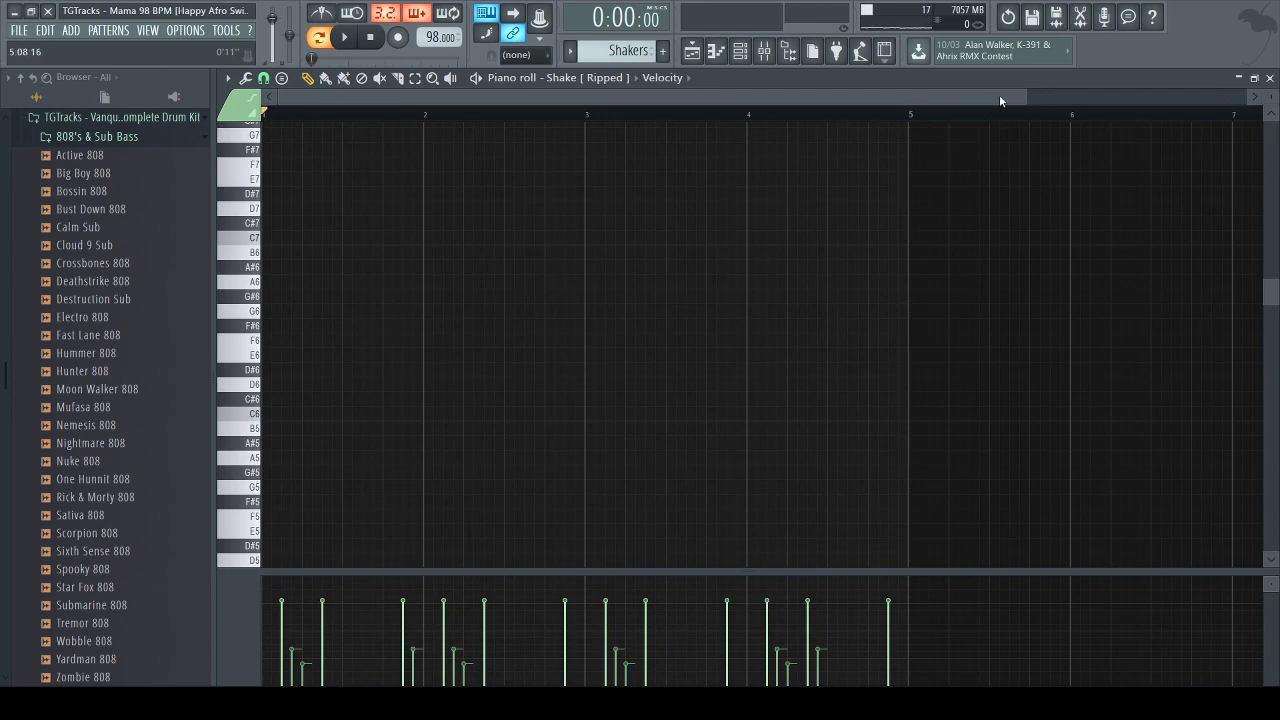
pyautogui.moveTo(1028, 93); pyautogui.dragTo(836, 122)
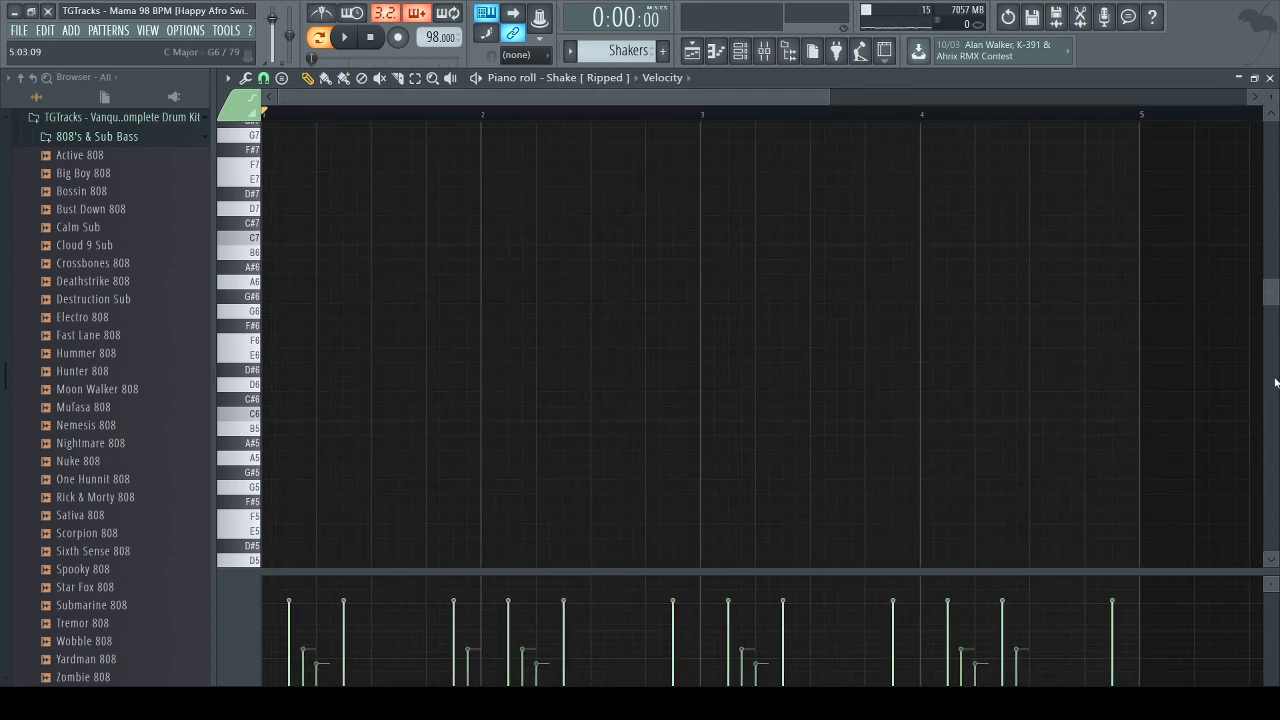
pyautogui.scroll(-4, 1272, 371)
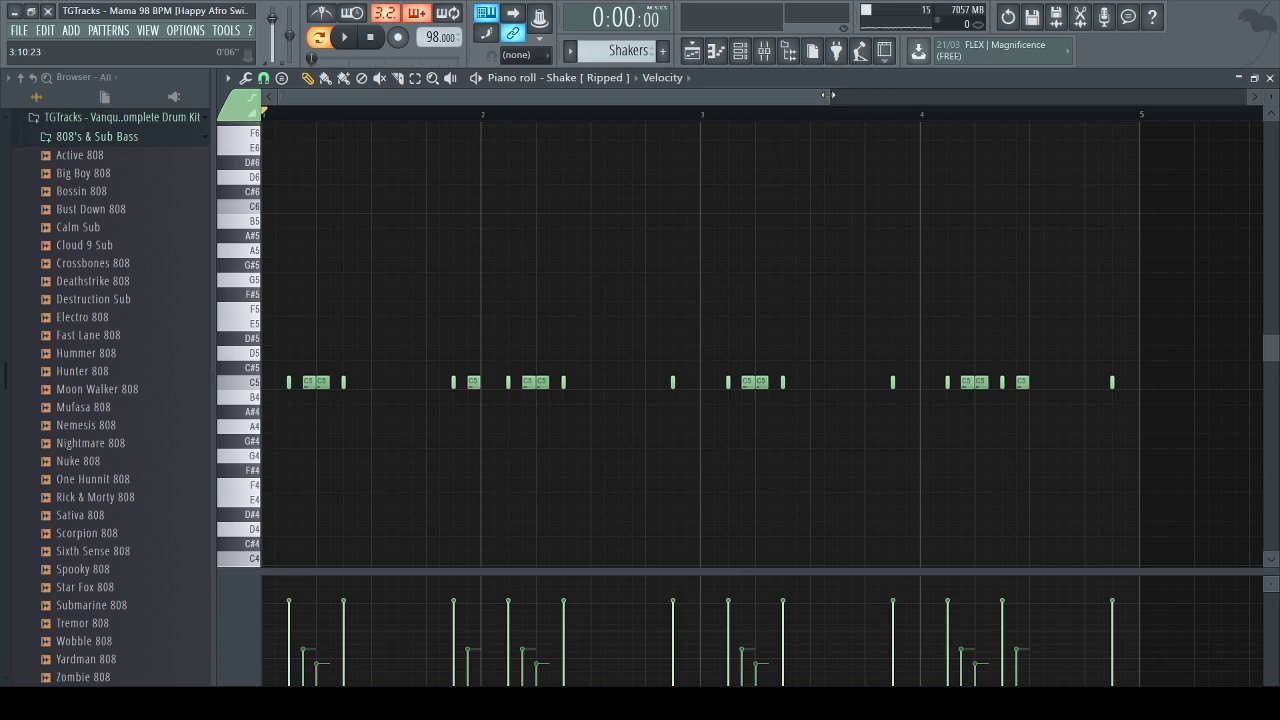
pyautogui.moveTo(832, 95); pyautogui.dragTo(769, 101)
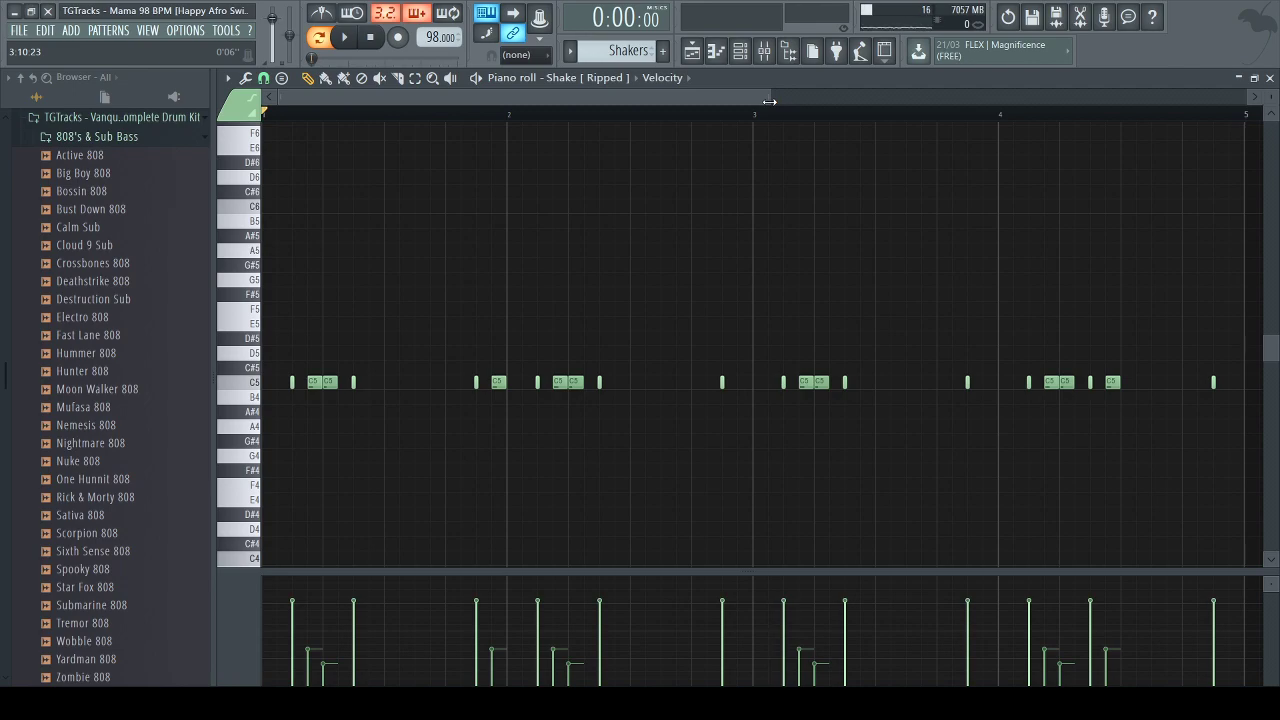
pyautogui.press('space')
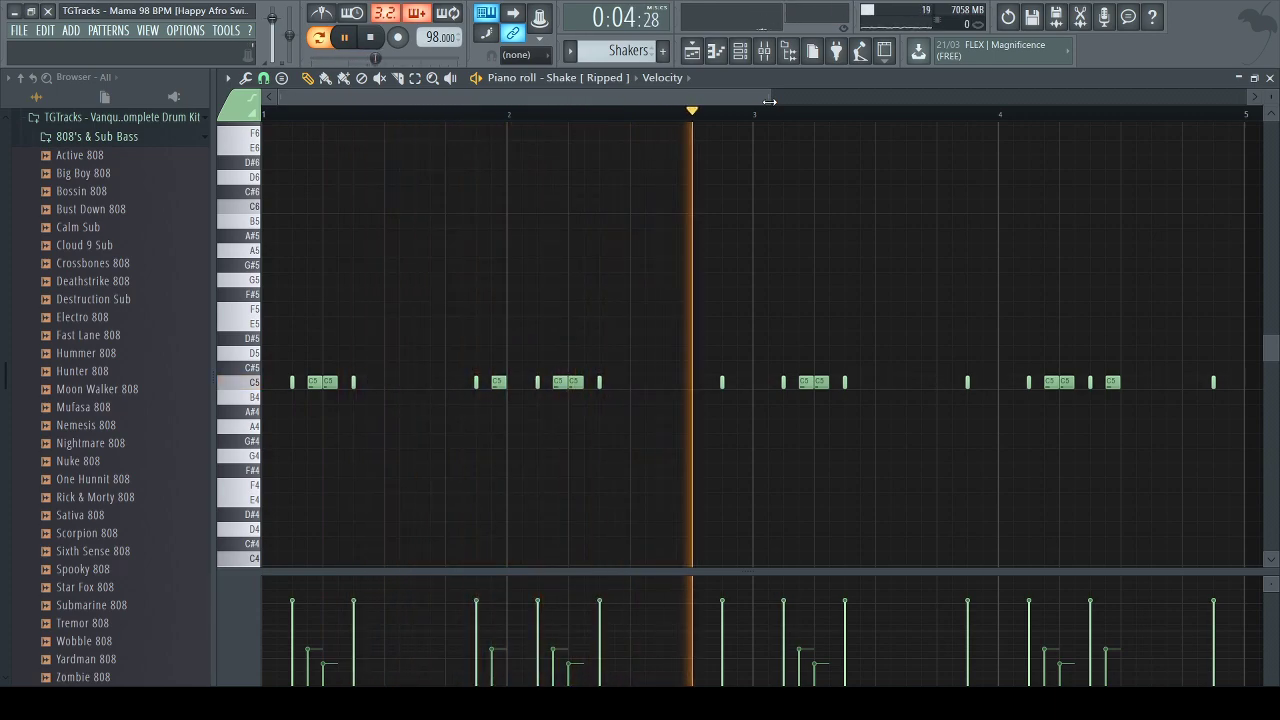
# Inspect the Fruity Reeverb 2, Fruity delay 2 and Fruity parametric EQ 2 effects on the Shake [ Ripped ] mixer track, and return to the playlist
pyautogui.click(765, 55)
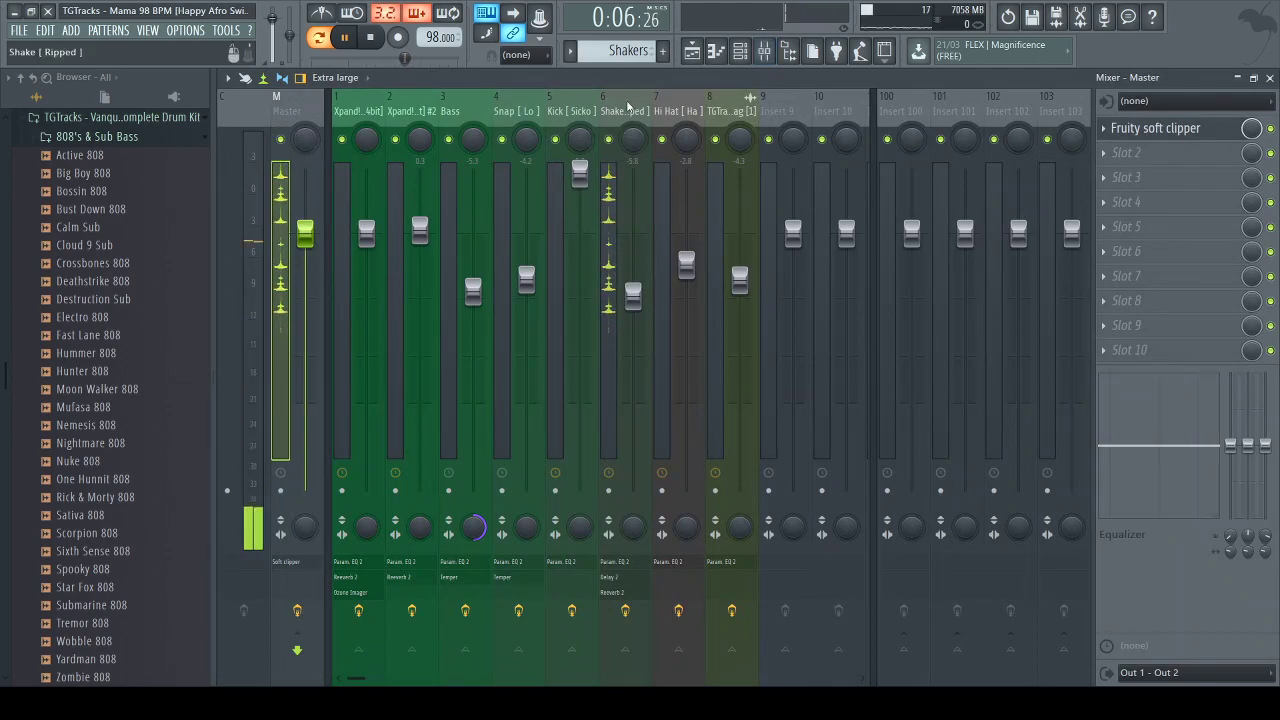
pyautogui.click(610, 380)
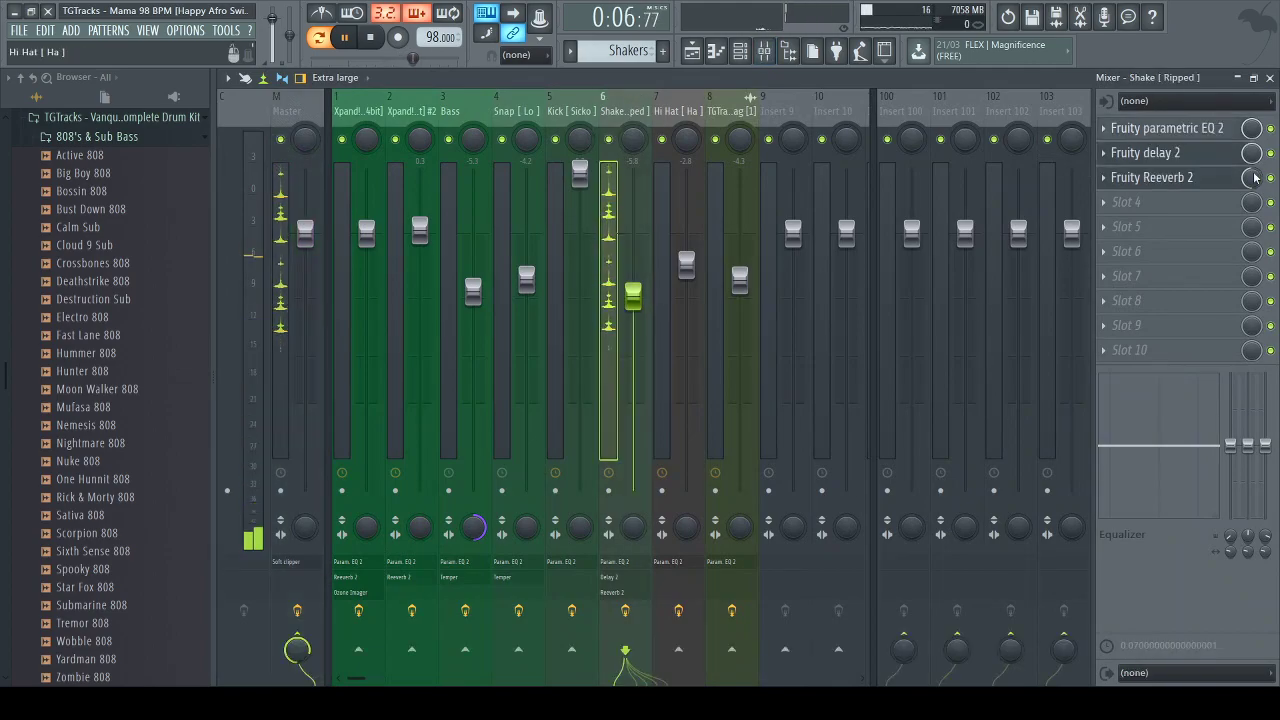
pyautogui.click(1186, 179)
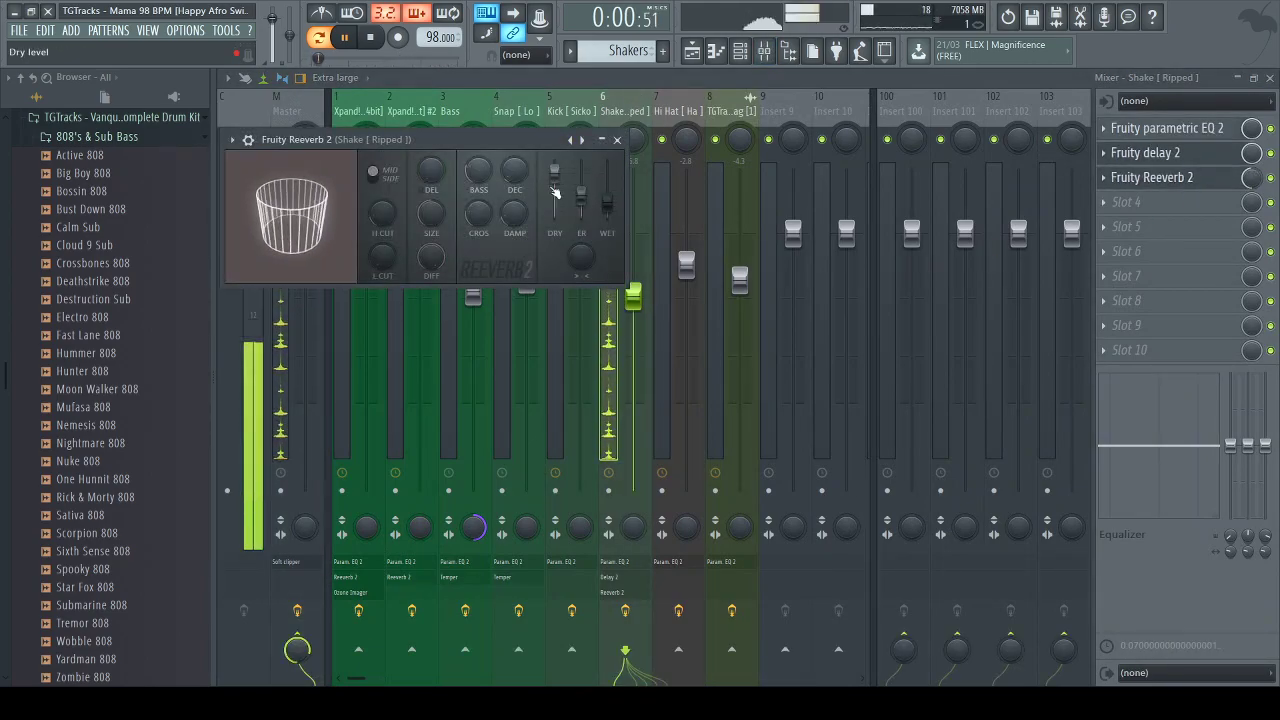
pyautogui.click(1186, 179)
pyautogui.click(1177, 152)
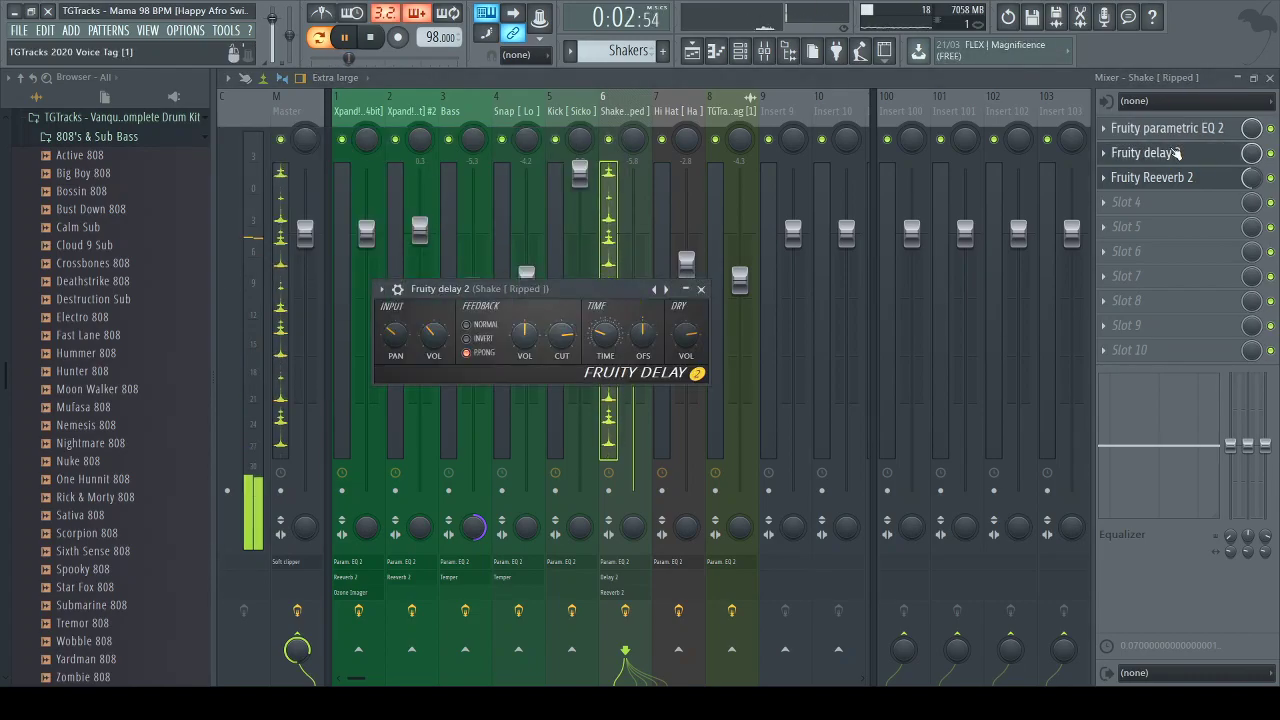
pyautogui.click(1177, 152)
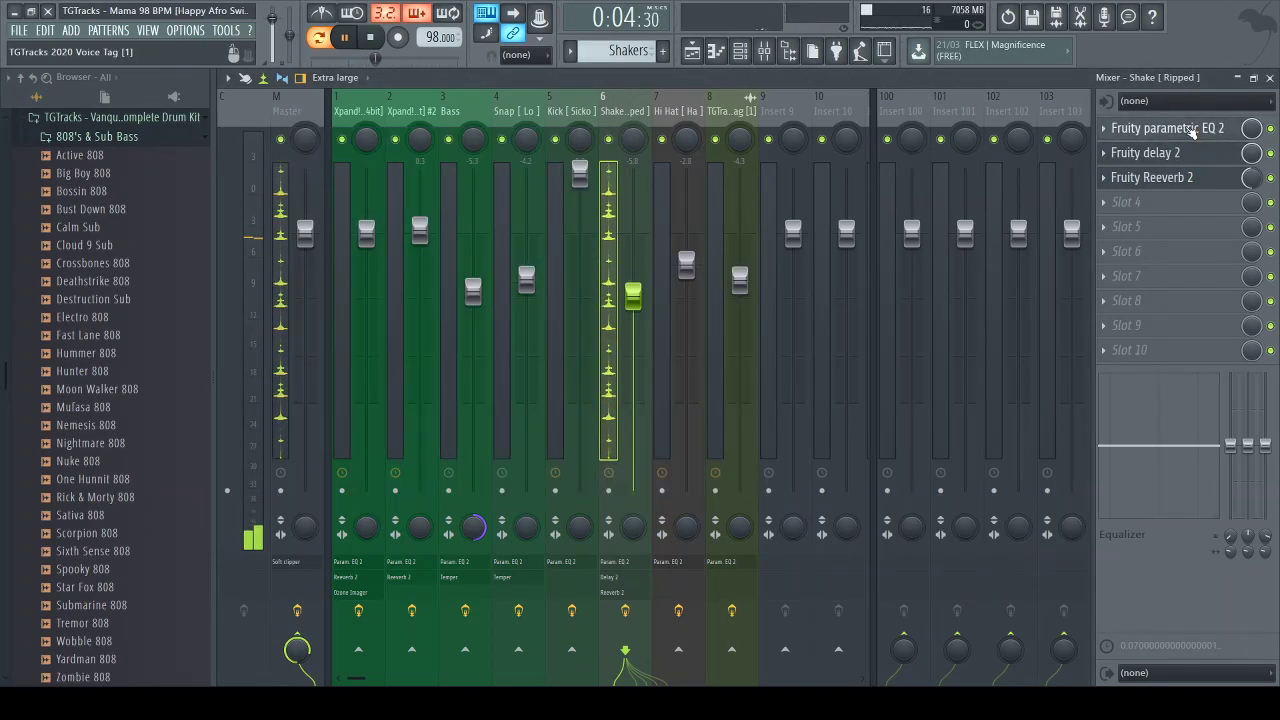
pyautogui.click(1190, 131)
pyautogui.click(711, 52)
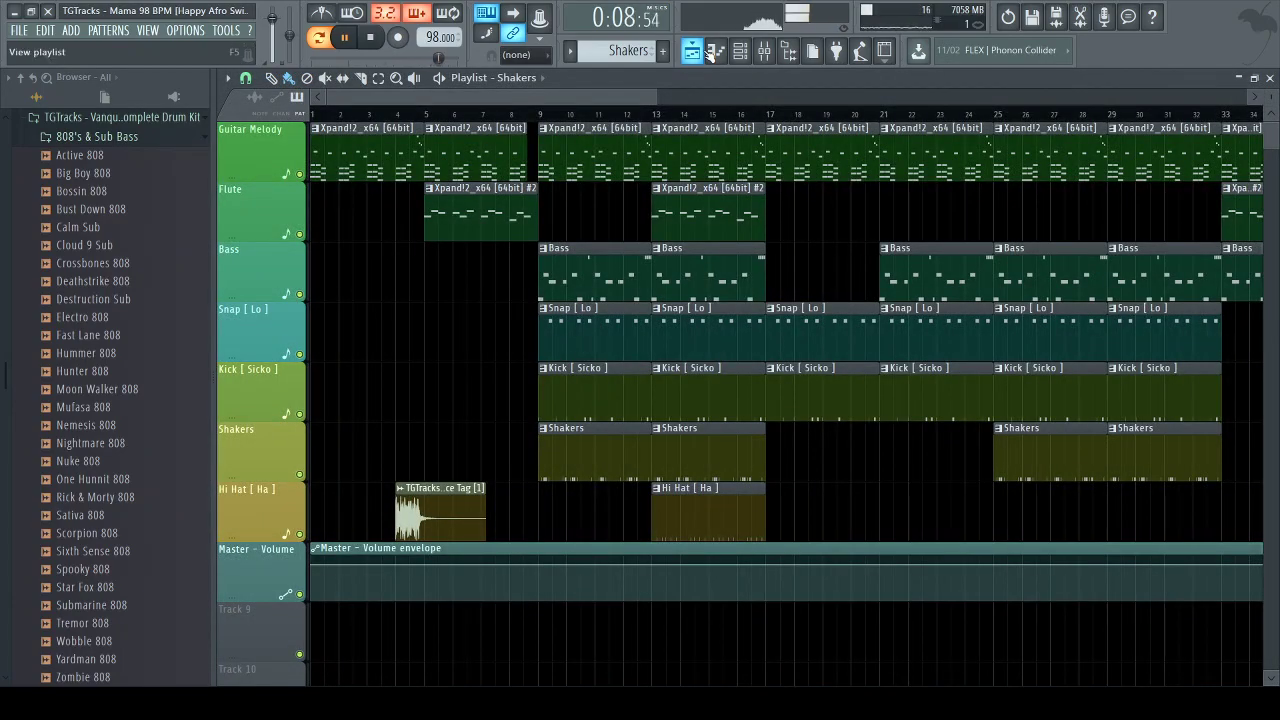
pyautogui.press('space')
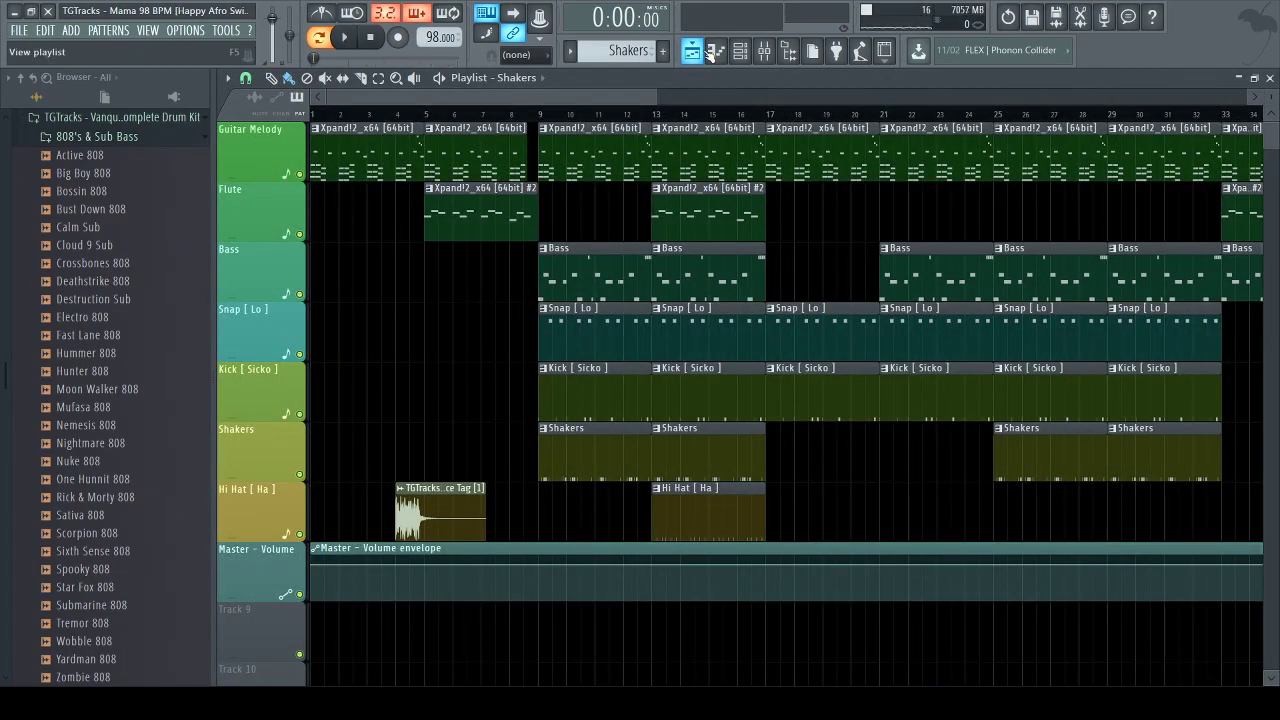
# View the Snap [ Lo ] clip at bar 13 in the piano roll and play its pattern alone in pattern mode
pyautogui.click(652, 112)
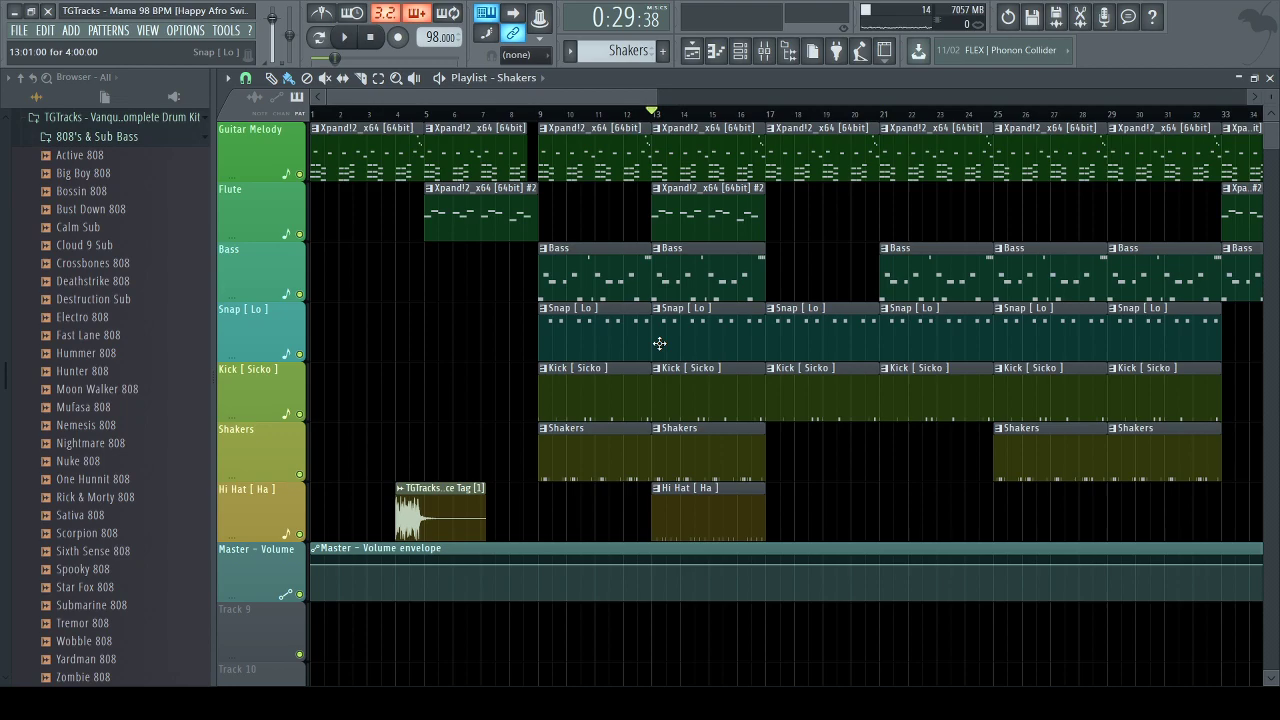
pyautogui.doubleClick(659, 343)
pyautogui.press('space')
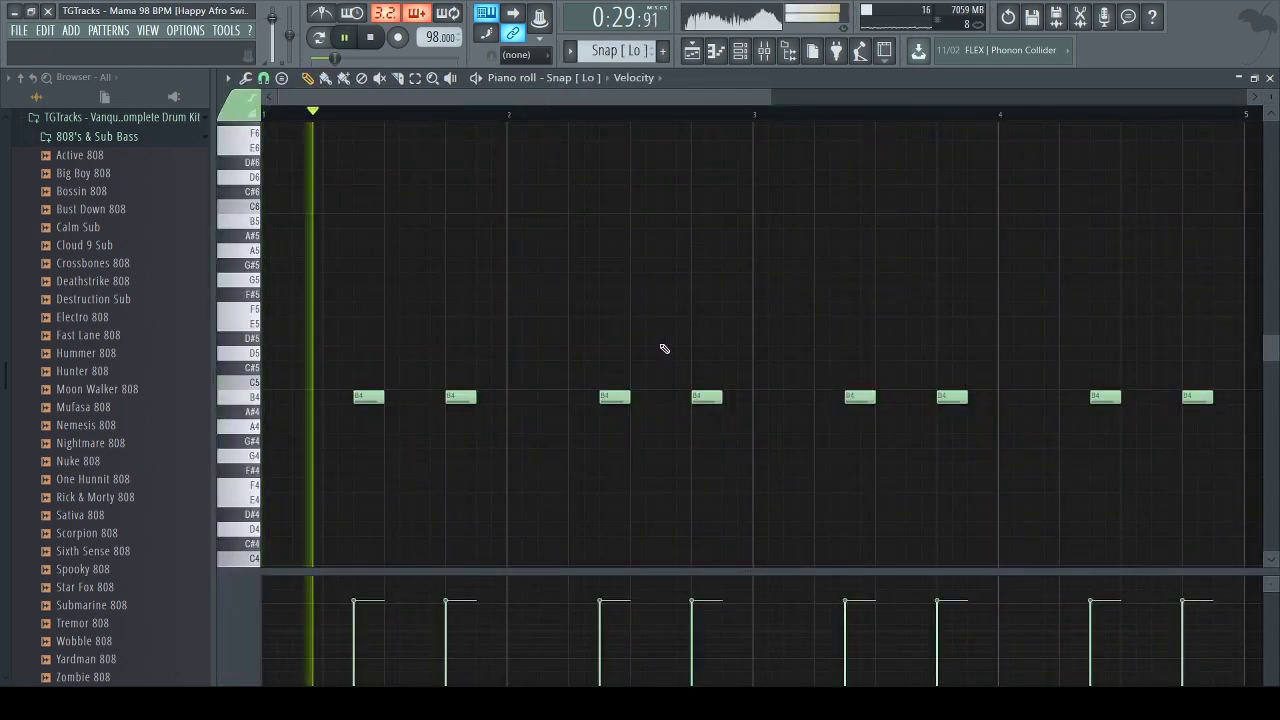
pyautogui.click(326, 37)
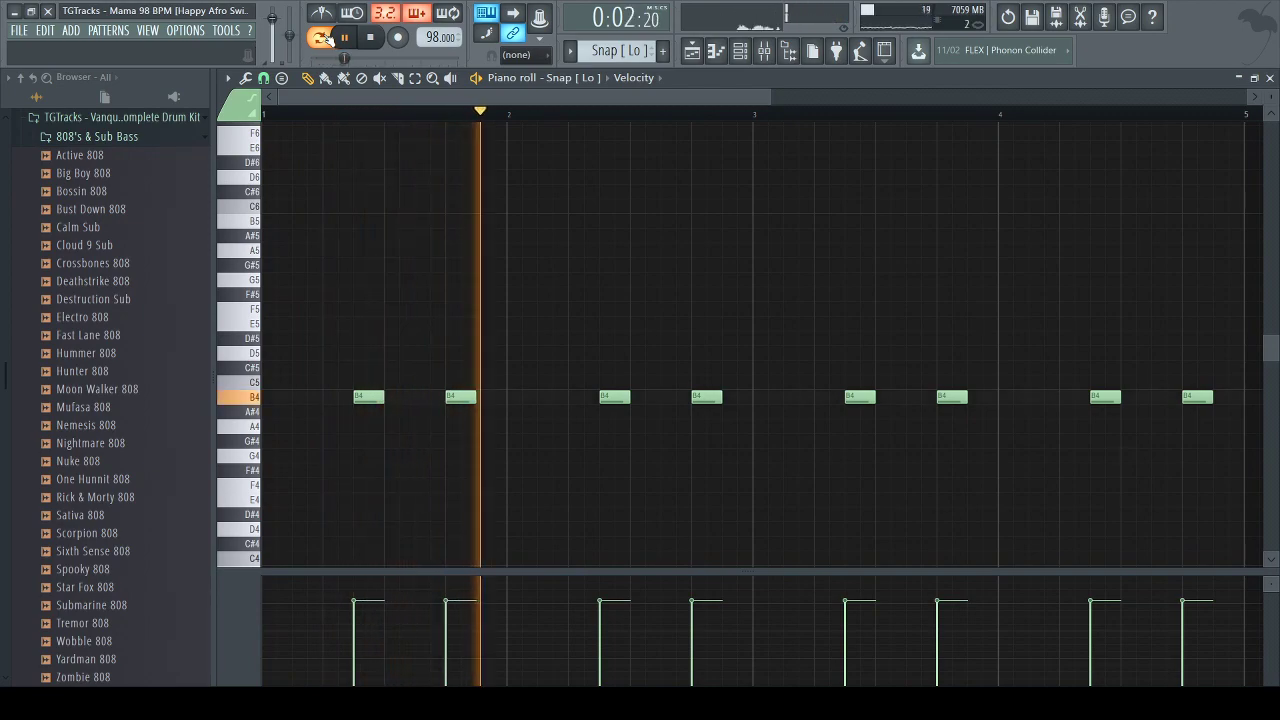
# Inspect the Fruity parametric EQ 2 on the Snap [ Lo ] mixer track, and return to the playlist with playback stopped
pyautogui.click(764, 54)
pyautogui.press('F9')
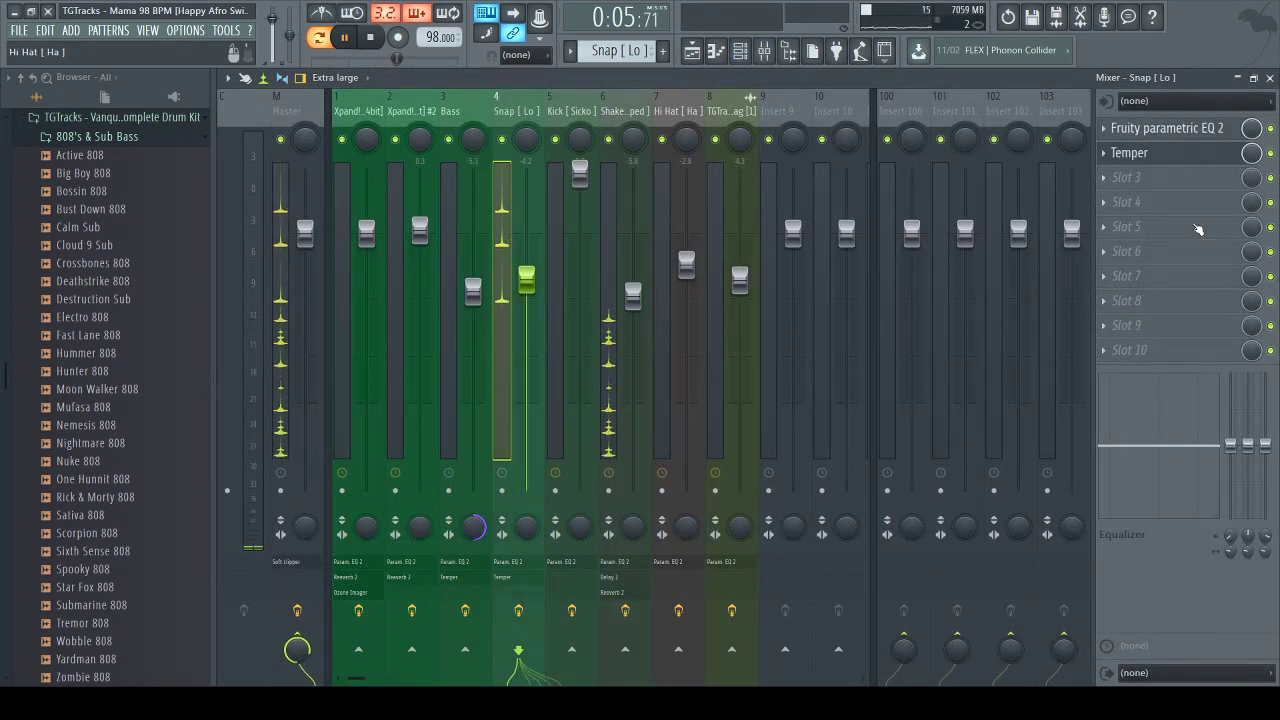
pyautogui.click(1170, 128)
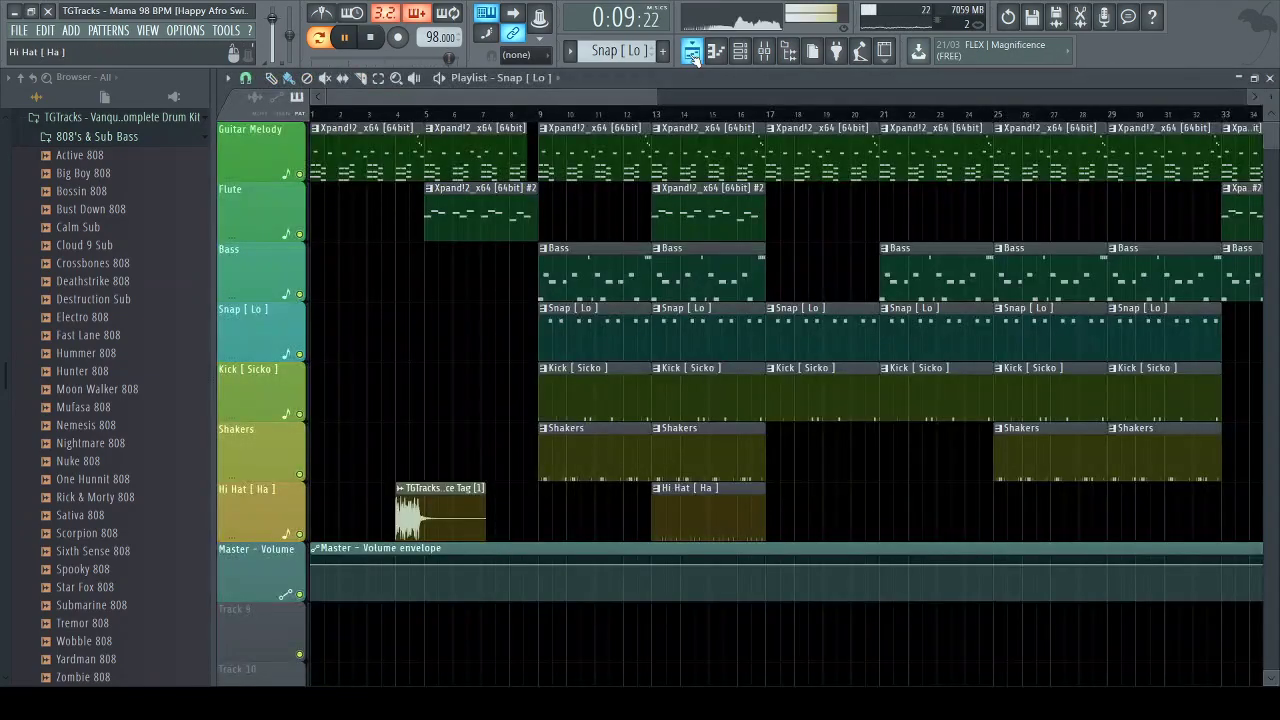
pyautogui.click(692, 53)
pyautogui.press('space')
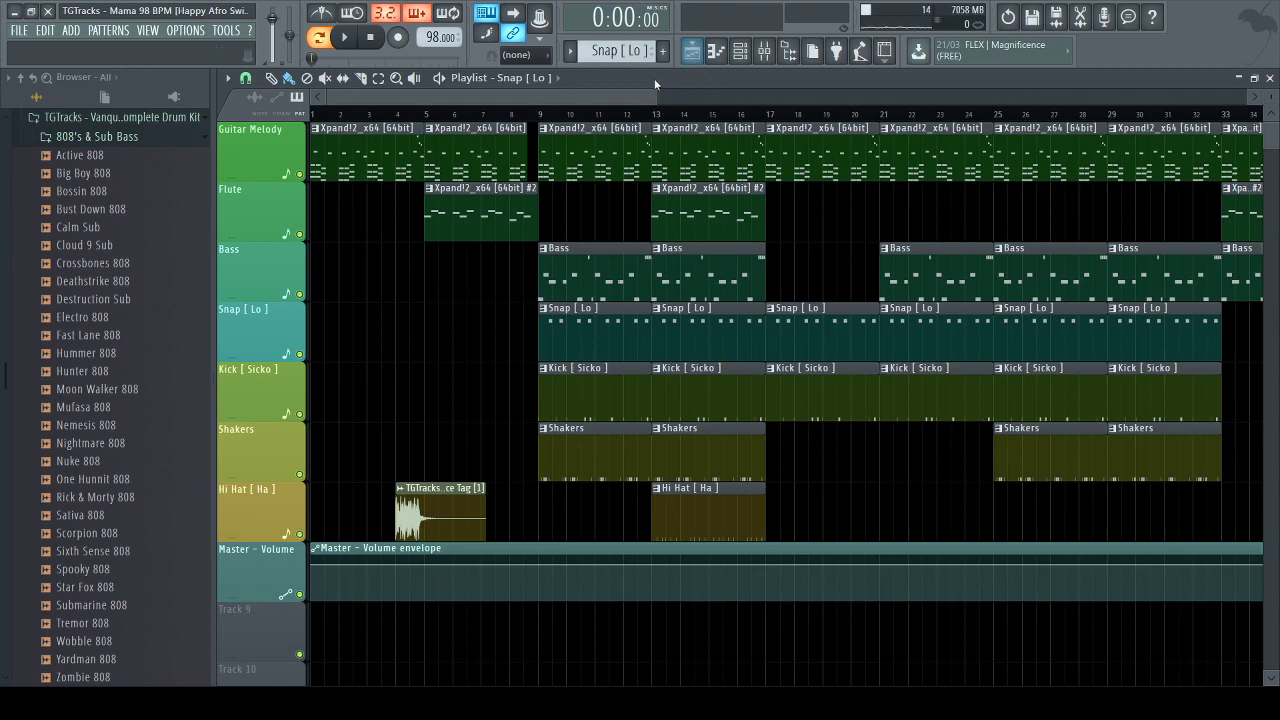
pyautogui.moveTo(652, 94); pyautogui.dragTo(810, 117)
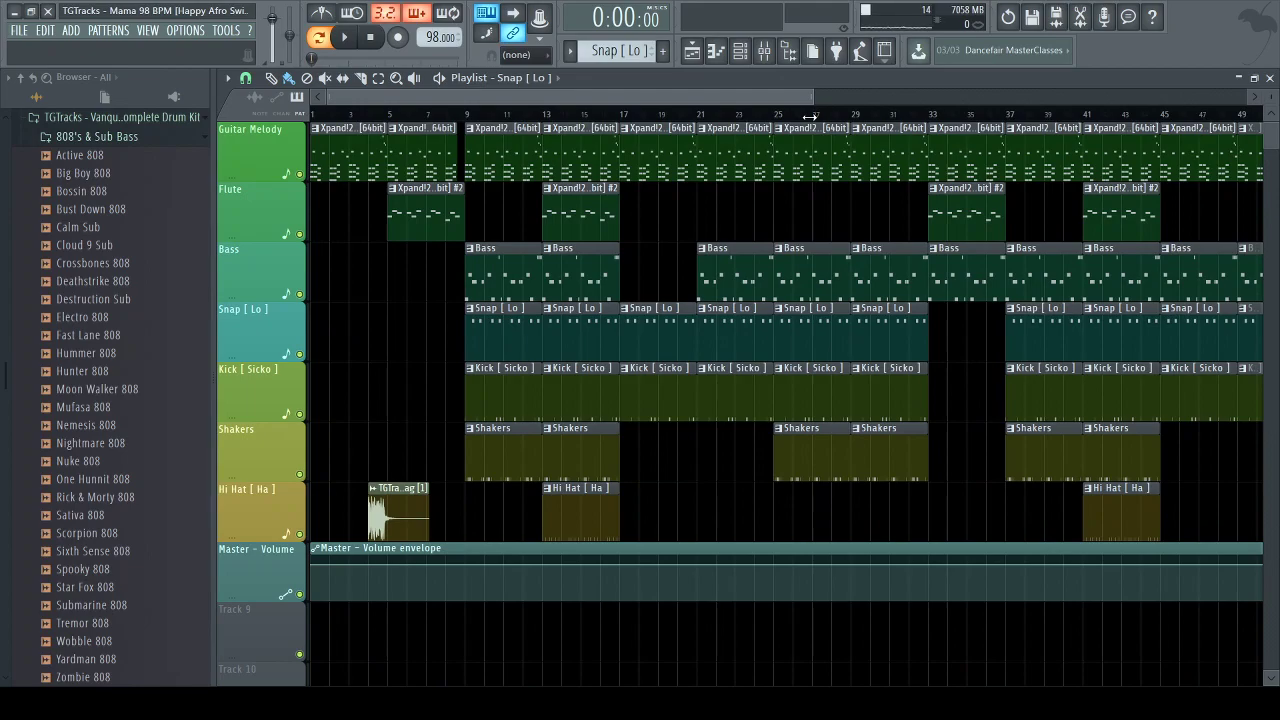
# Set the channel rack's main swing to 35% and play the arrangement from bar 9, then stop playback
pyautogui.moveTo(810, 117); pyautogui.dragTo(606, 77)
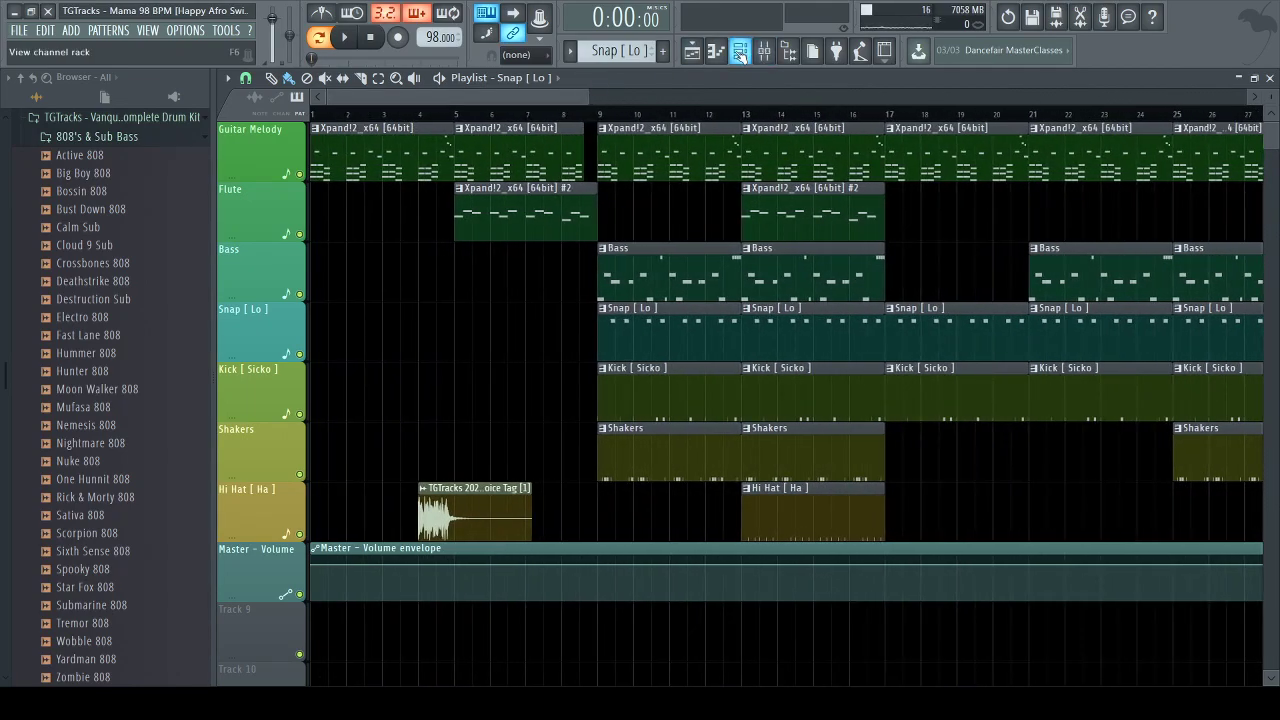
pyautogui.click(740, 52)
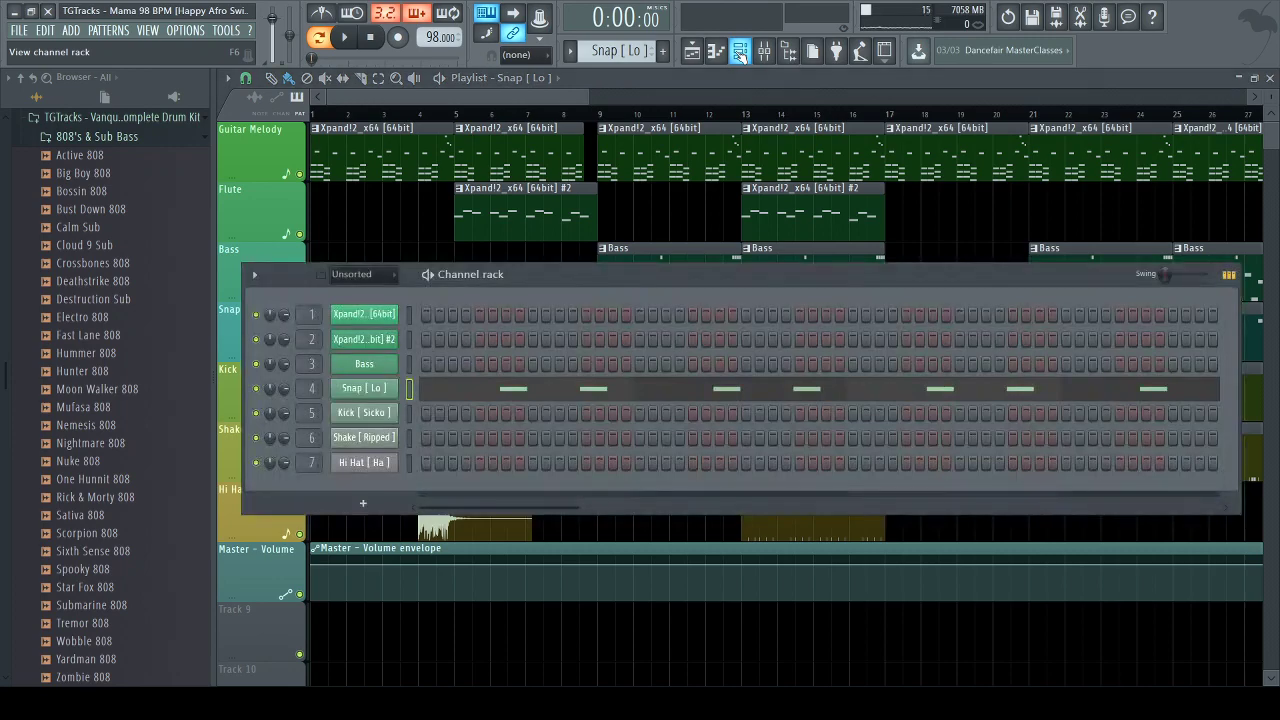
pyautogui.click(601, 113)
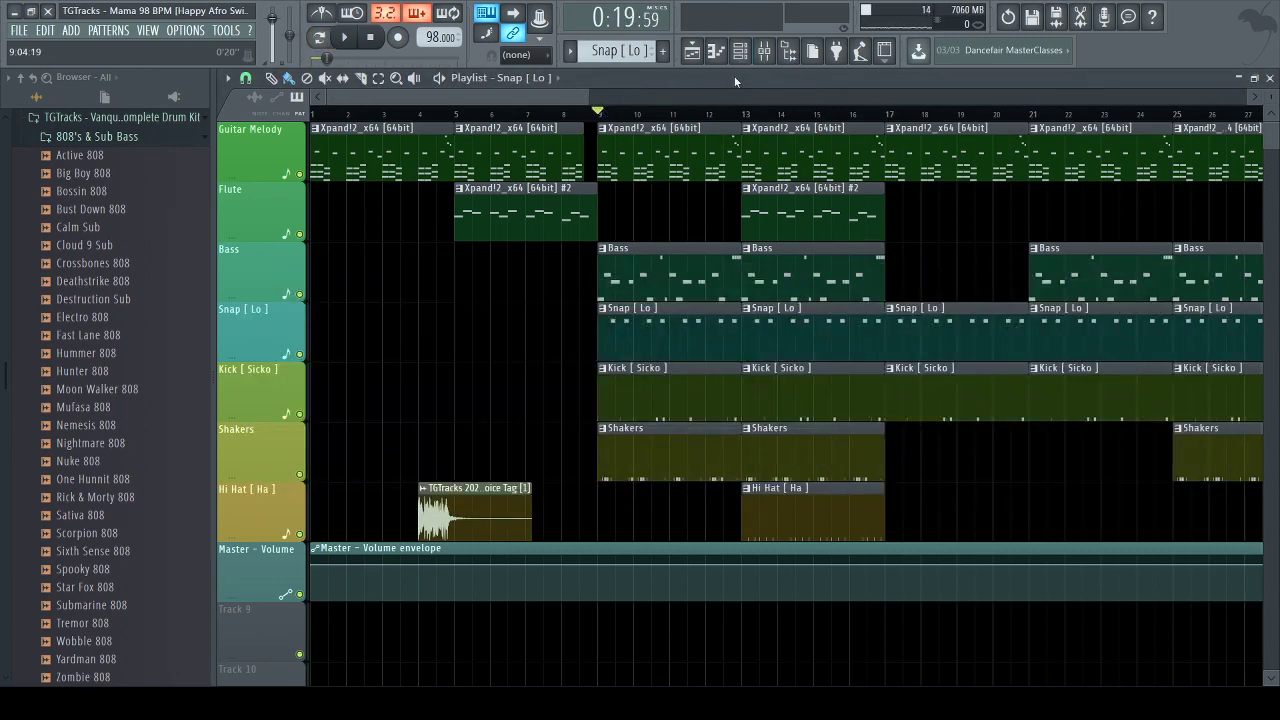
pyautogui.click(740, 52)
pyautogui.moveTo(1164, 273); pyautogui.dragTo(1167, 273)
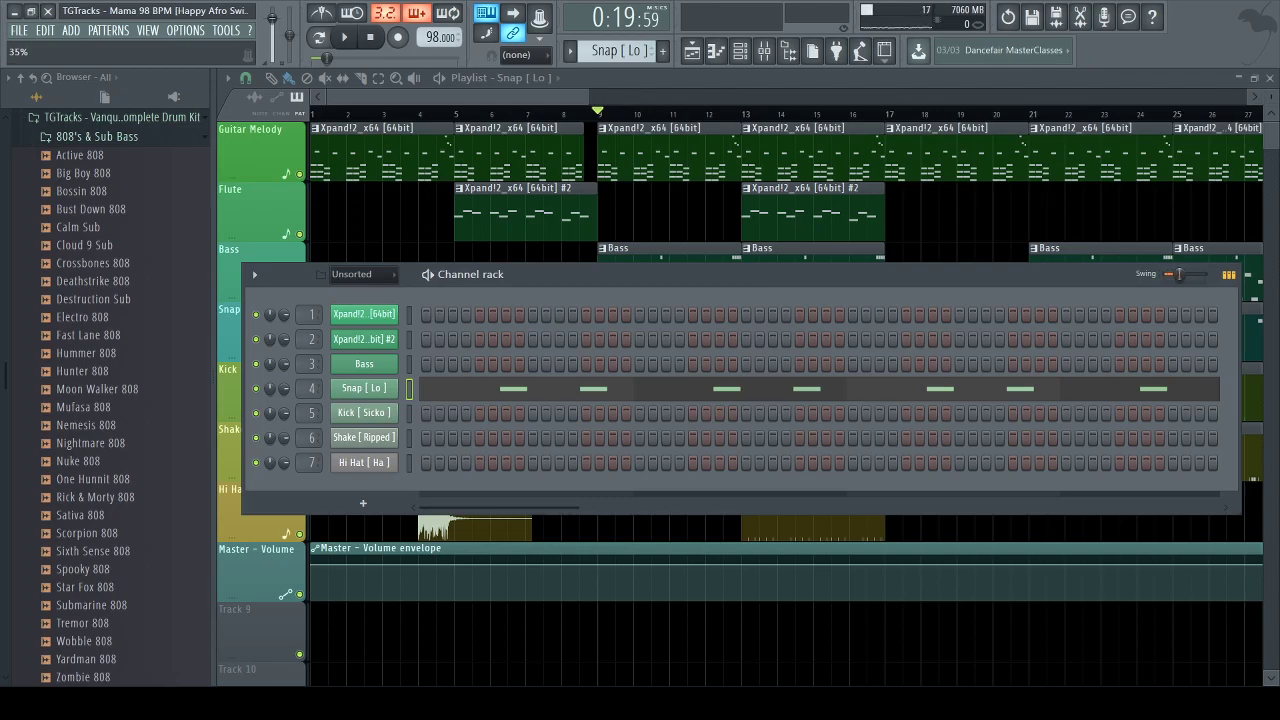
pyautogui.moveTo(1180, 273); pyautogui.dragTo(1183, 283)
pyautogui.press('space')
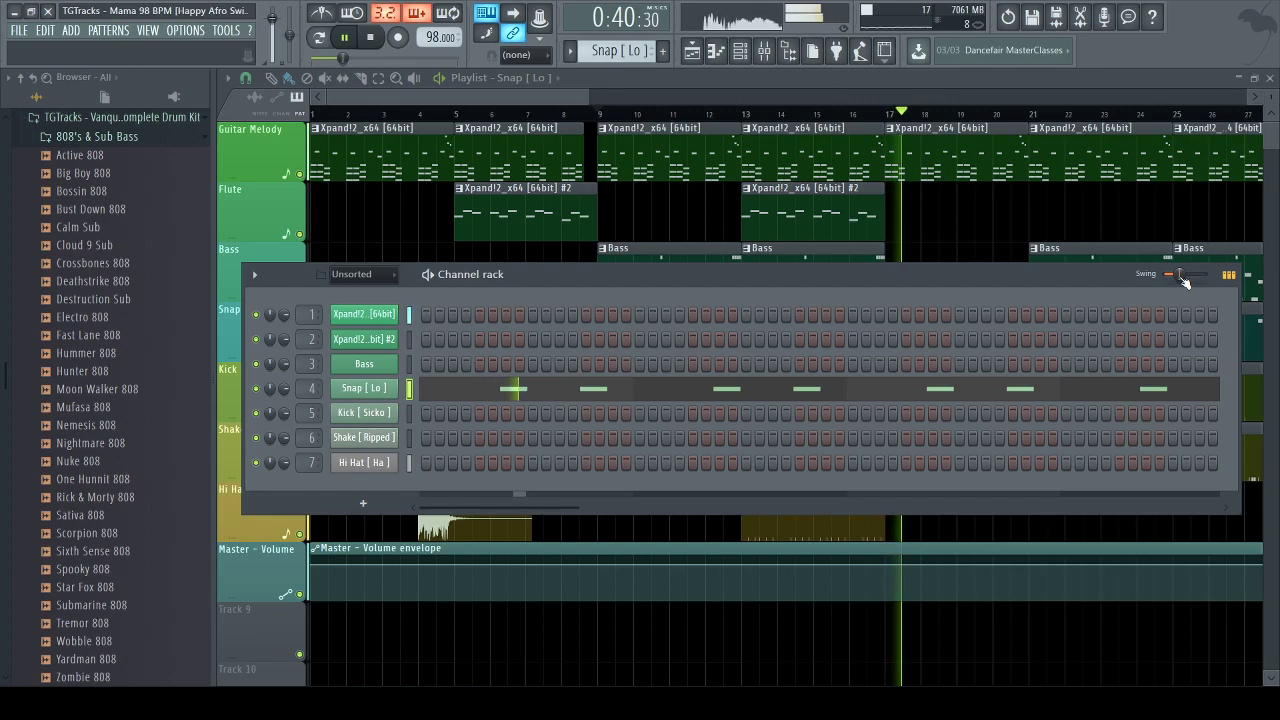
pyautogui.press('space')
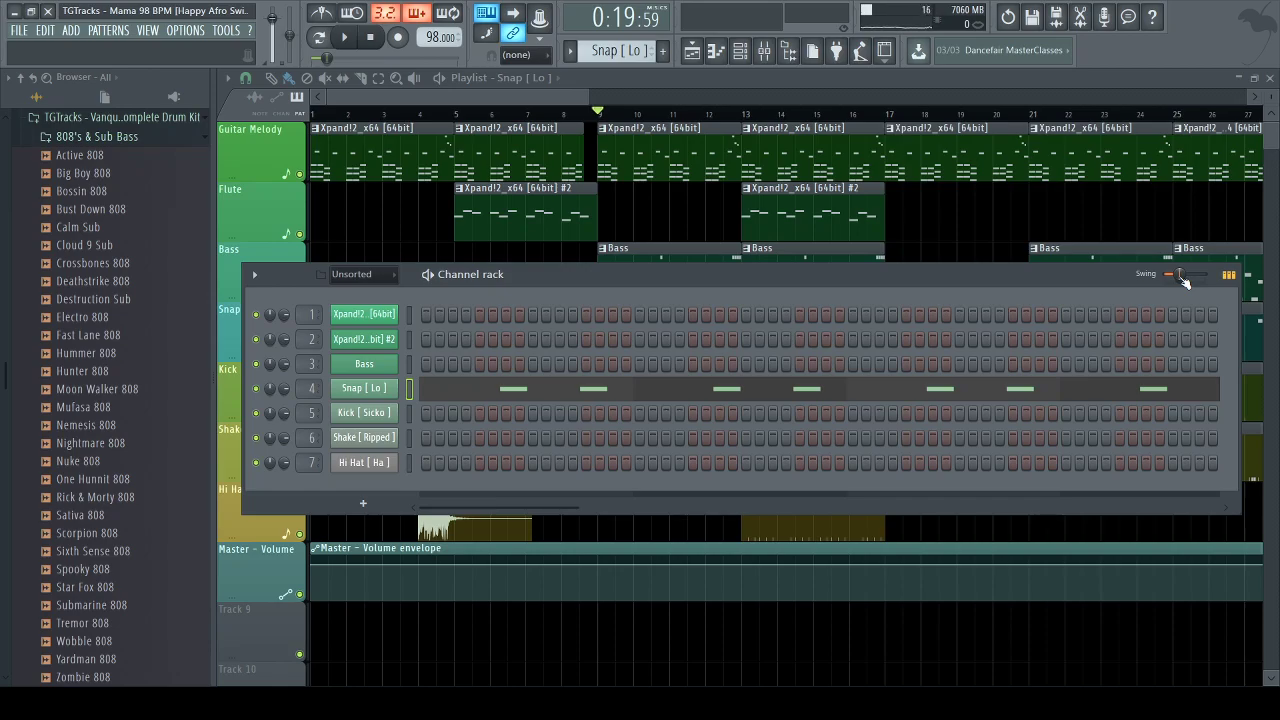
# Reset the main swing to zero and create an automation clip for it on Track 9 of the playlist
pyautogui.moveTo(1178, 274); pyautogui.dragTo(1168, 276)
pyautogui.click(567, 100)
pyautogui.moveTo(343, 96); pyautogui.dragTo(537, 94)
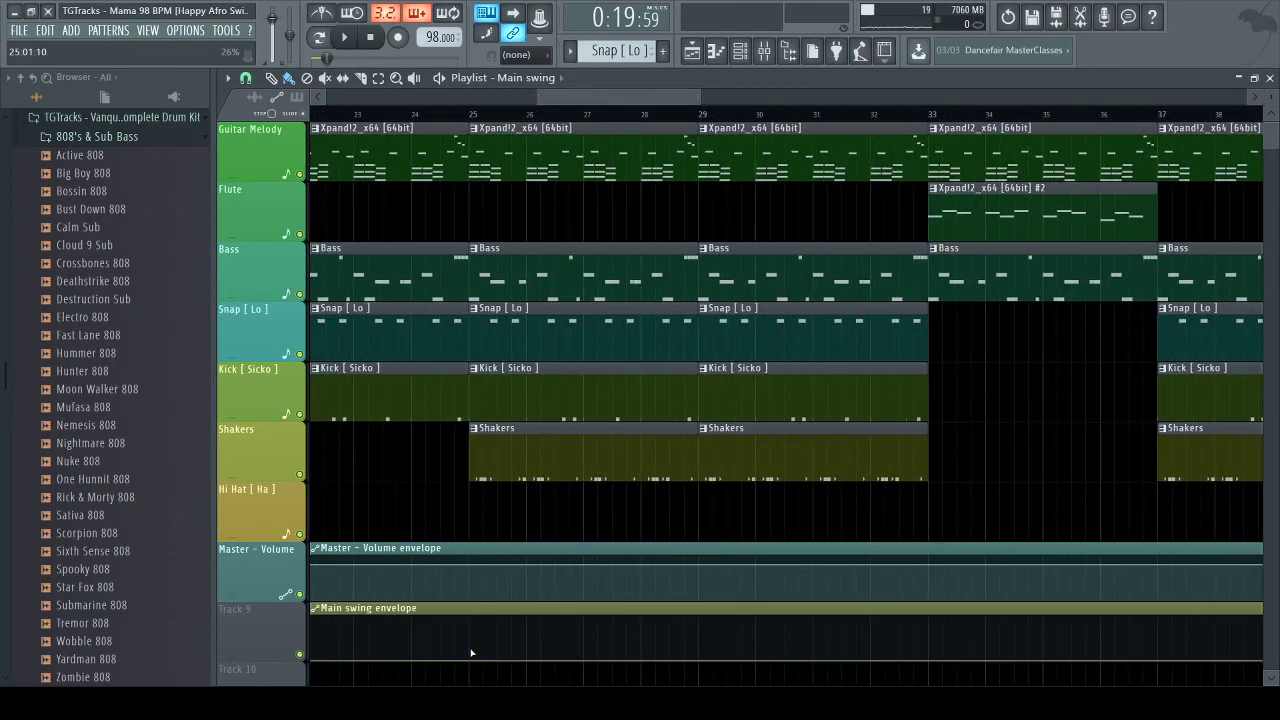
# Raise the Main swing envelope to 100% from bar 25 to bar 37, dropping back to zero outside that section
pyautogui.moveTo(468, 660); pyautogui.dragTo(468, 617)
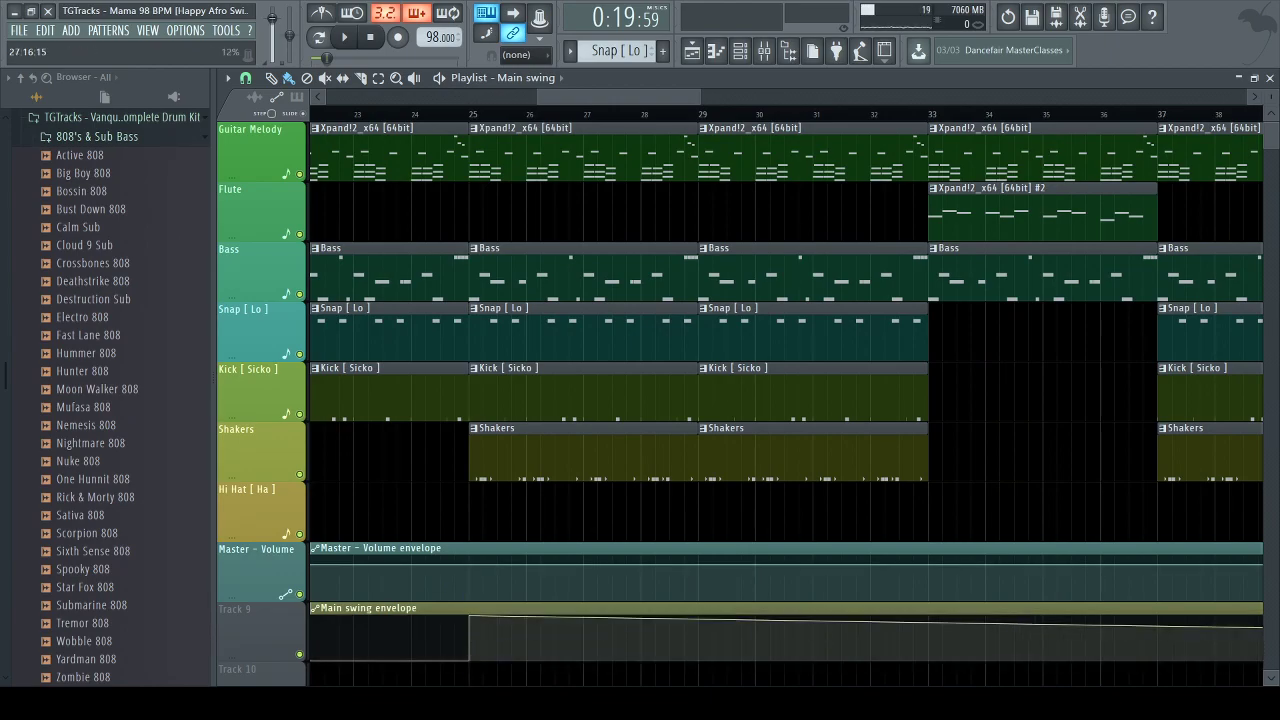
pyautogui.moveTo(694, 100)
pyautogui.mouseDown()
pyautogui.moveTo(800, 100)
pyautogui.moveTo(684, 100)
pyautogui.mouseUp()
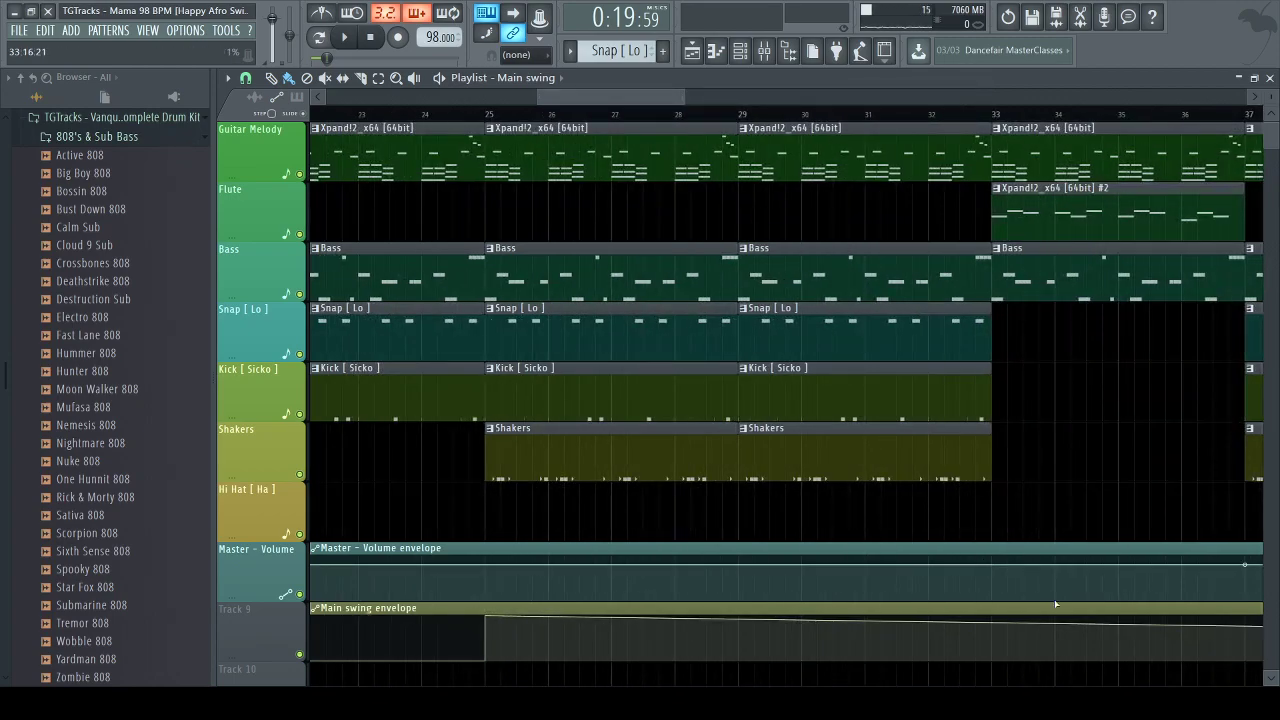
pyautogui.moveTo(1238, 632); pyautogui.dragTo(1242, 618)
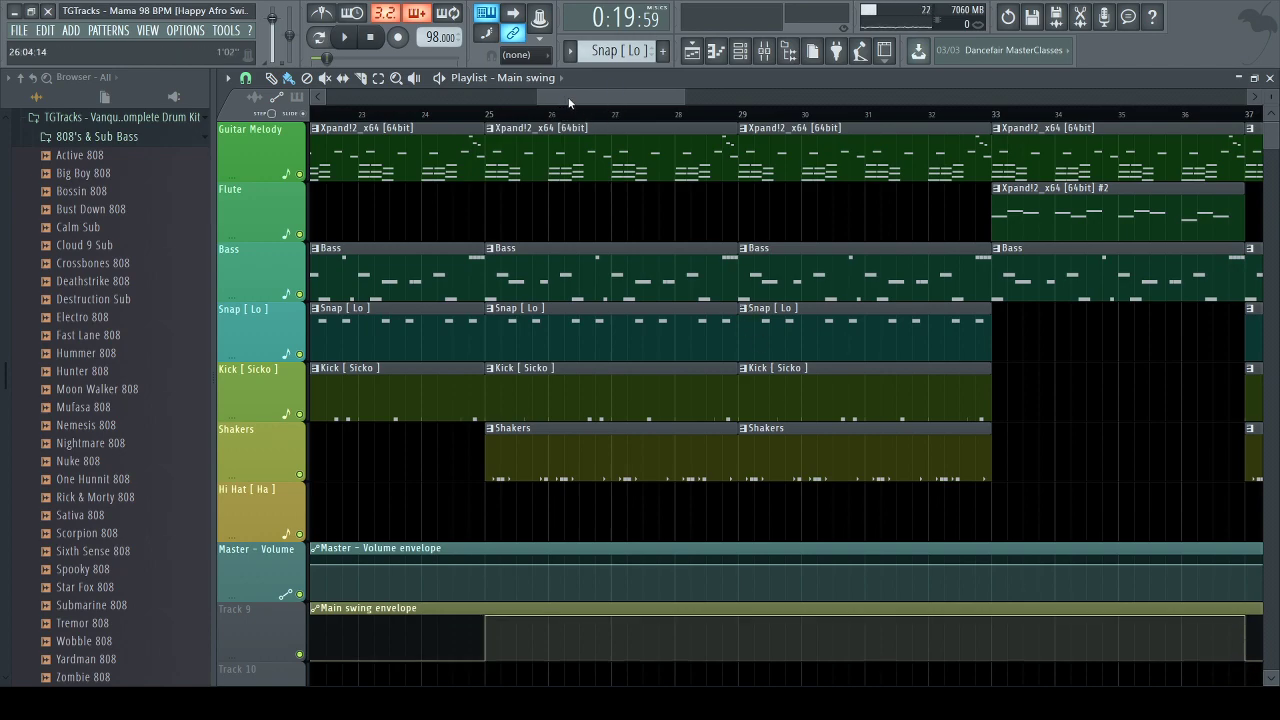
# Play the arrangement from bar 21 past bar 25 to hear the swing automation start, and stop playback
pyautogui.moveTo(569, 101); pyautogui.dragTo(553, 98)
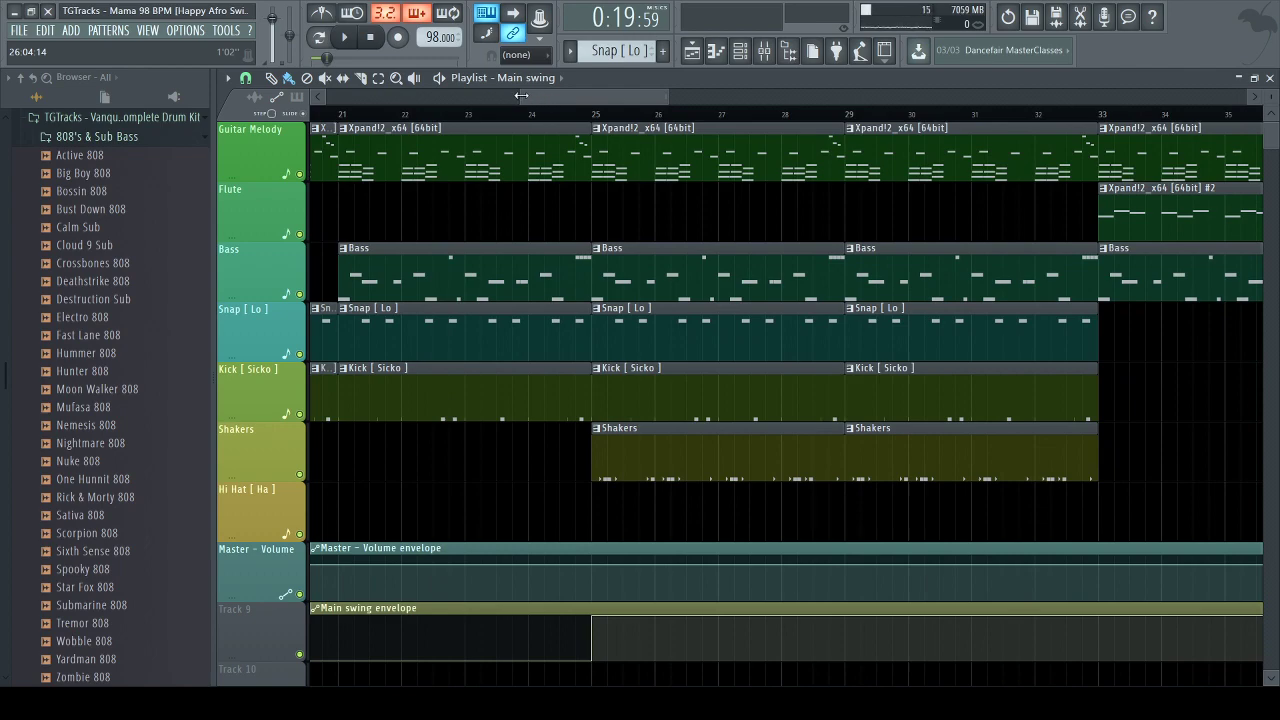
pyautogui.moveTo(549, 94); pyautogui.dragTo(521, 100)
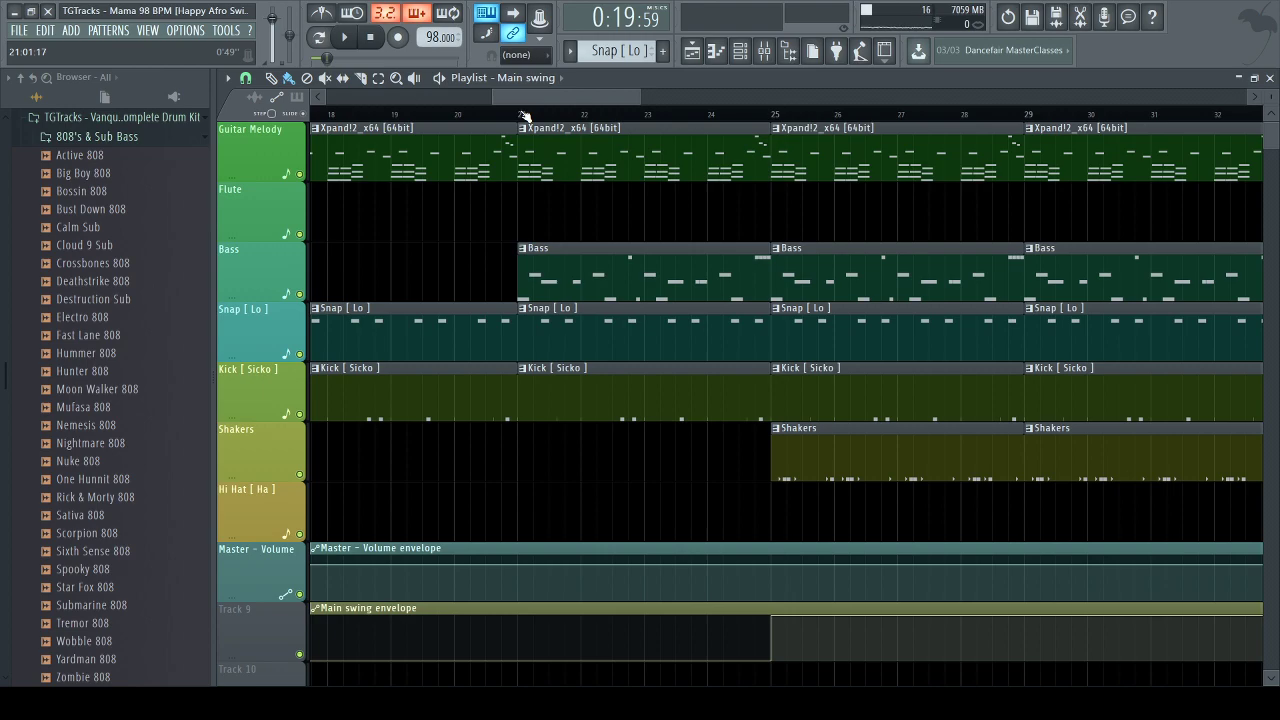
pyautogui.click(521, 115)
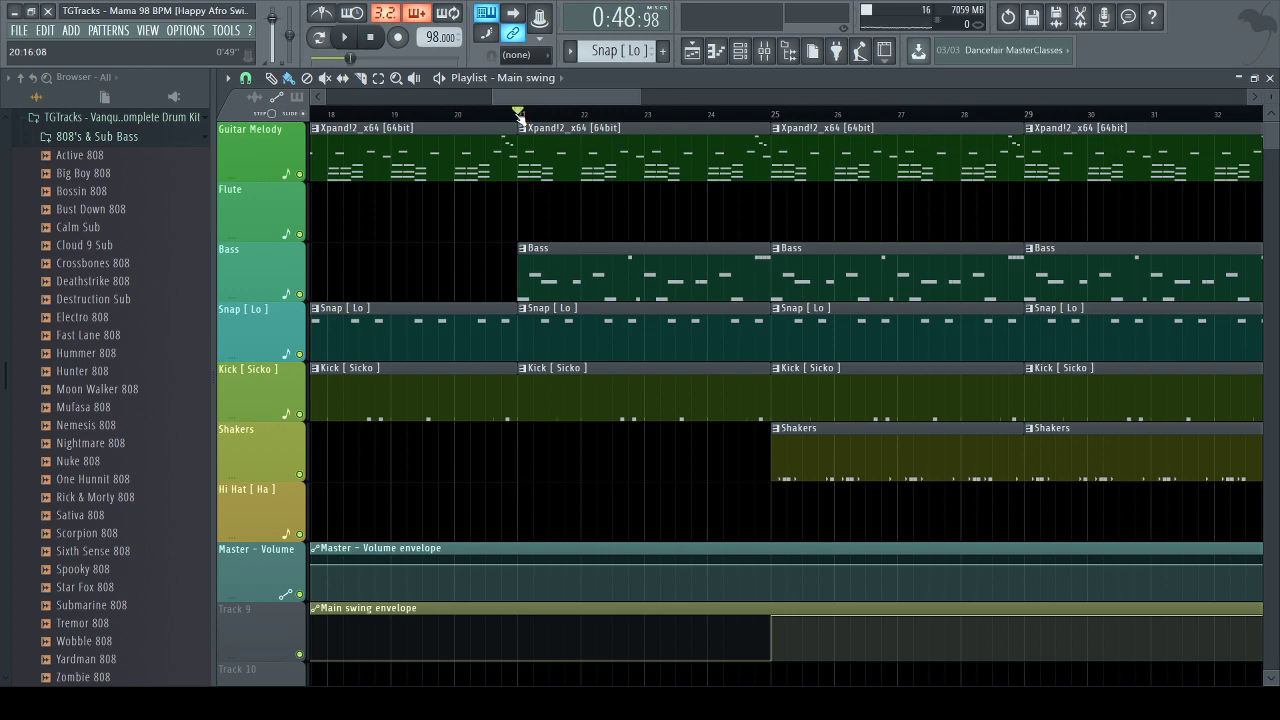
pyautogui.press('space')
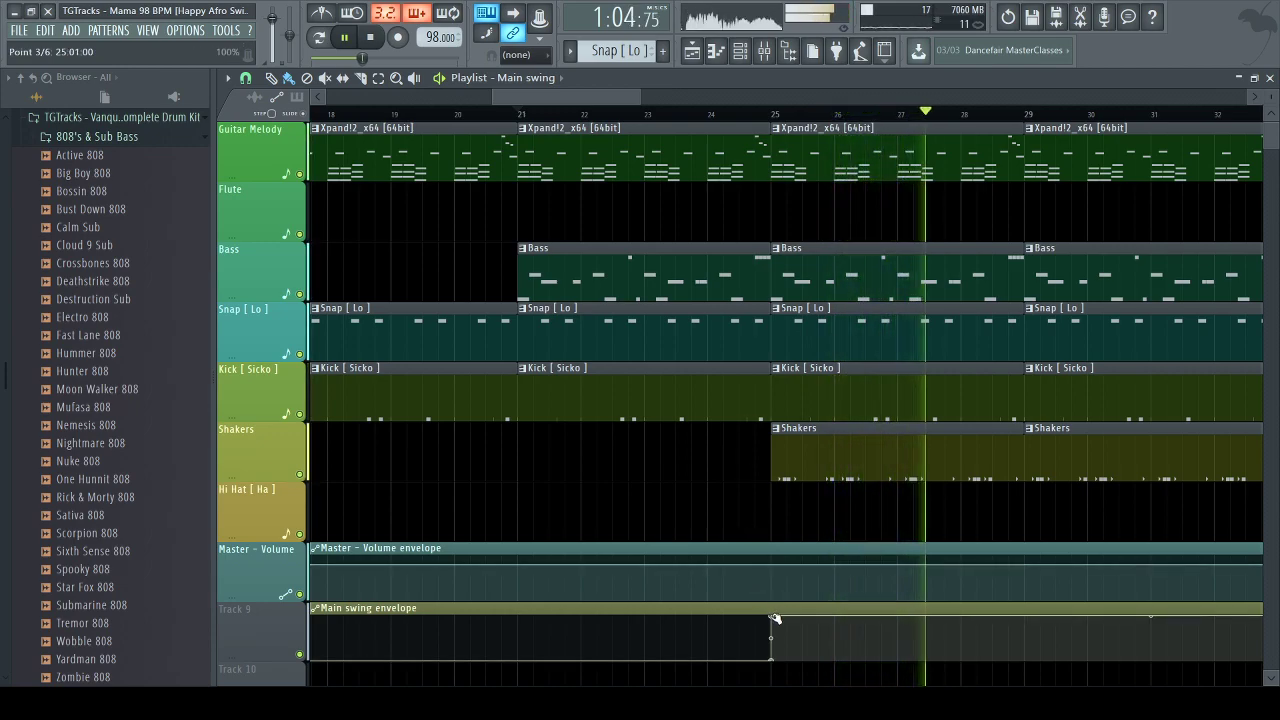
pyautogui.press('space')
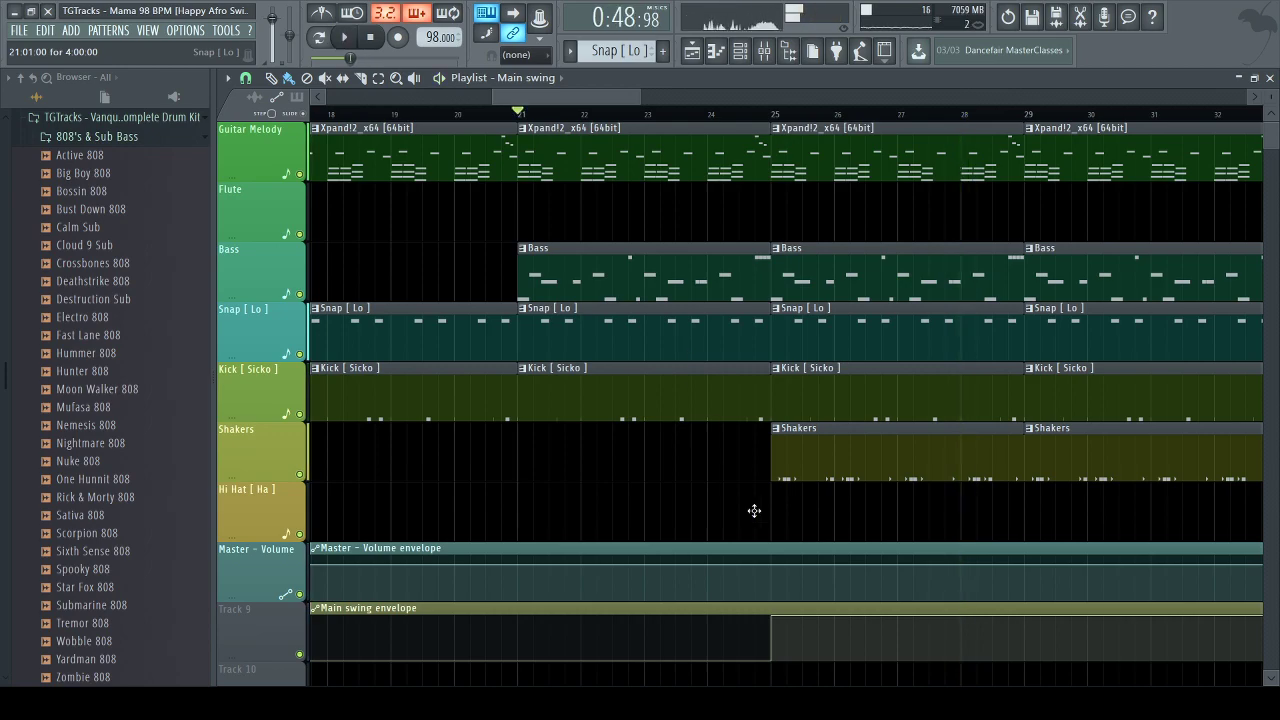
# Lower the Main swing envelope to a level 53% between bars 25 and 37
pyautogui.moveTo(771, 613); pyautogui.dragTo(771, 638)
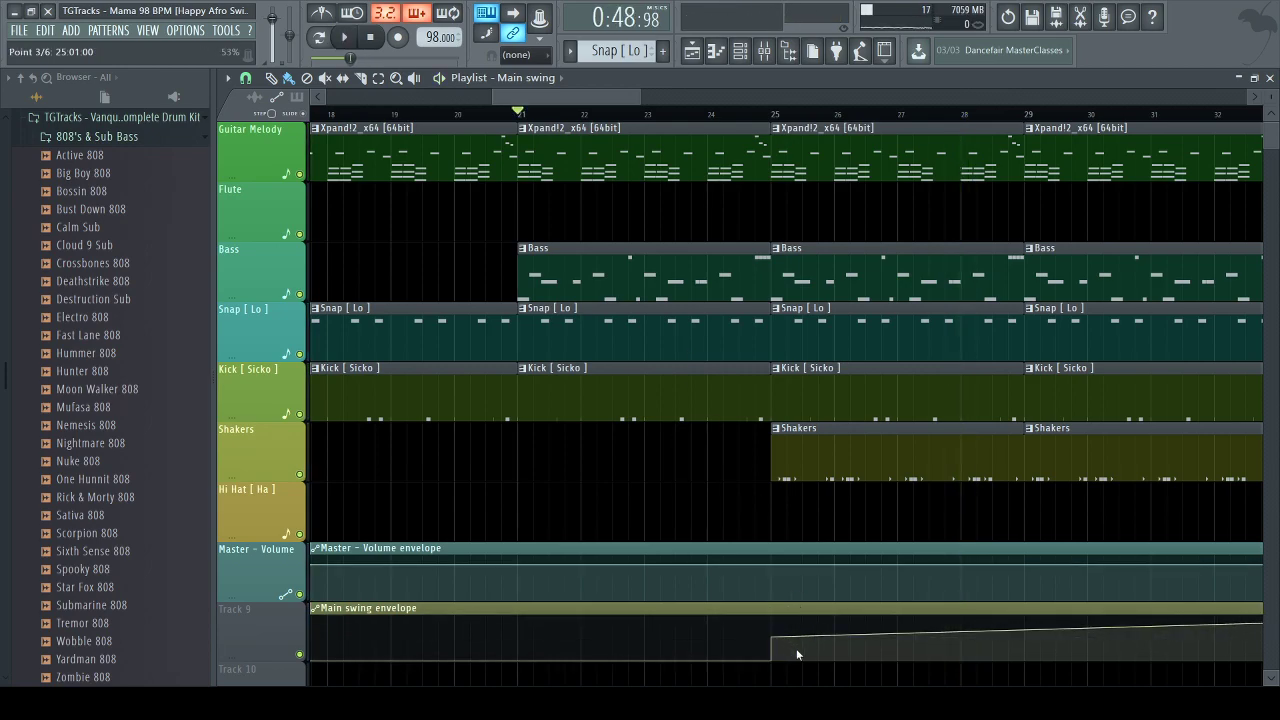
pyautogui.moveTo(636, 94); pyautogui.dragTo(788, 96)
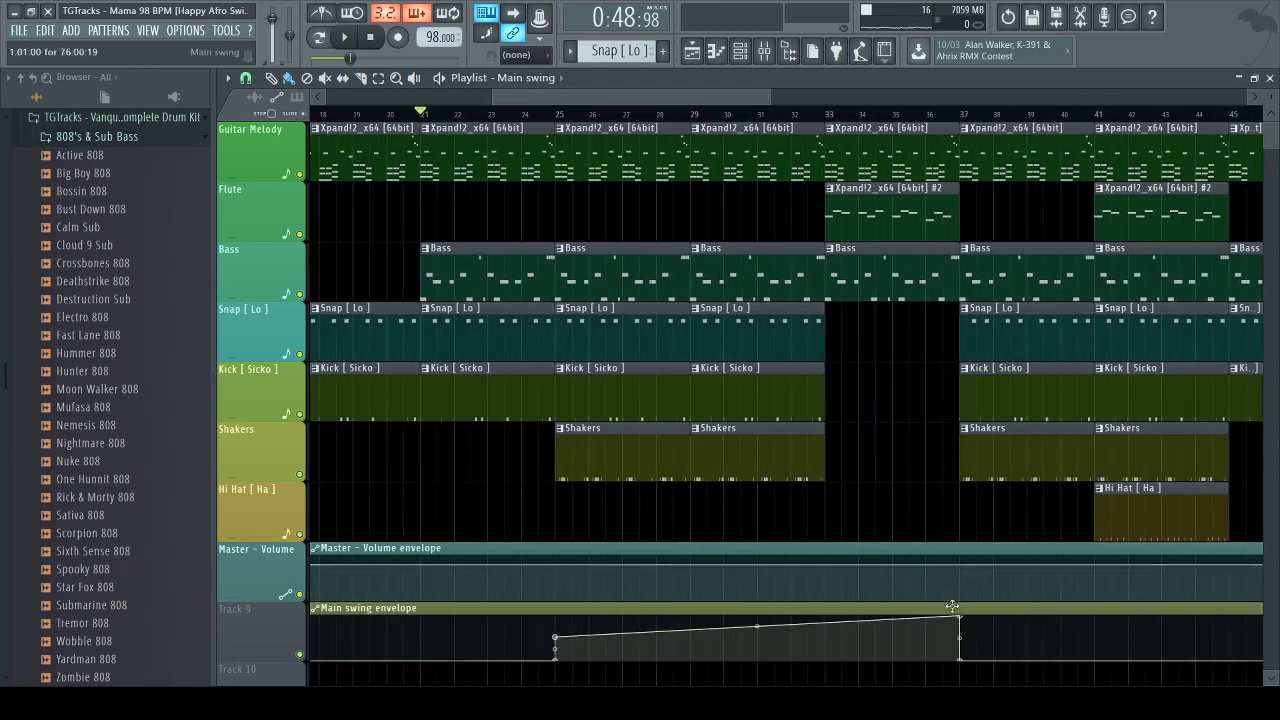
pyautogui.moveTo(959, 618); pyautogui.dragTo(962, 640)
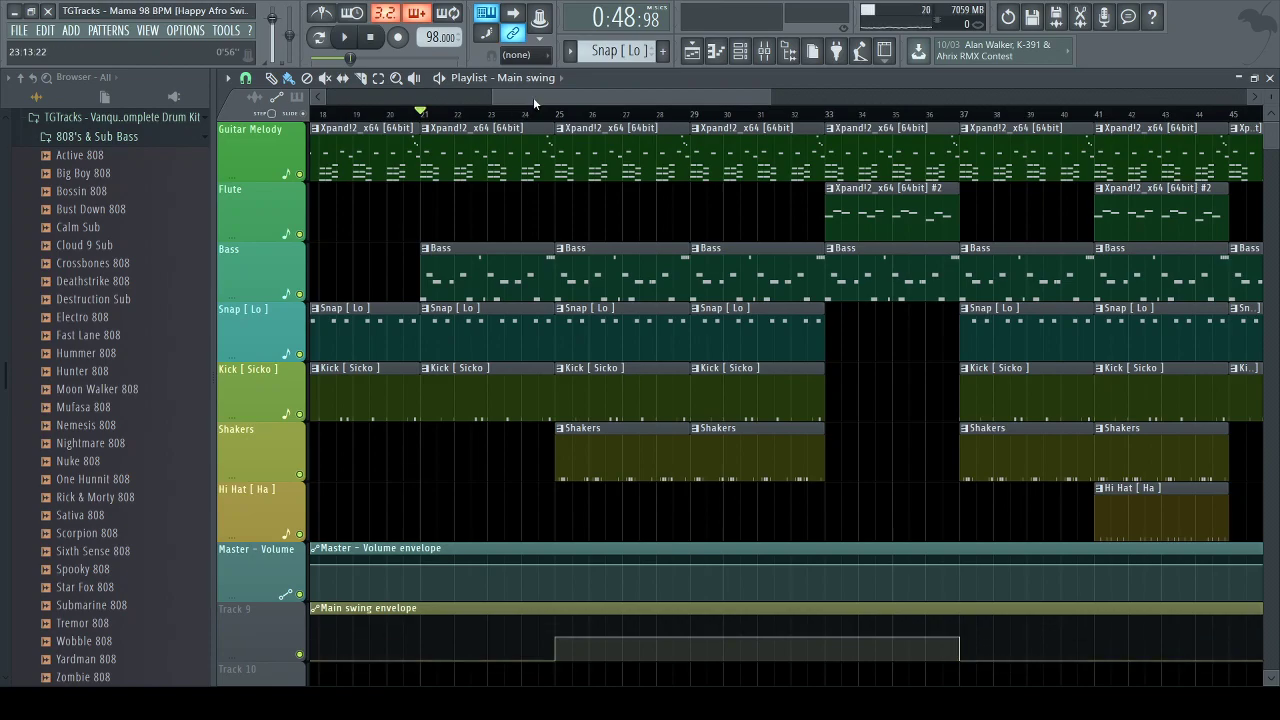
# Play the arrangement from bar 25 to the second flute section at bar 33 to hear the reduced swing
pyautogui.click(557, 116)
pyautogui.press('space')
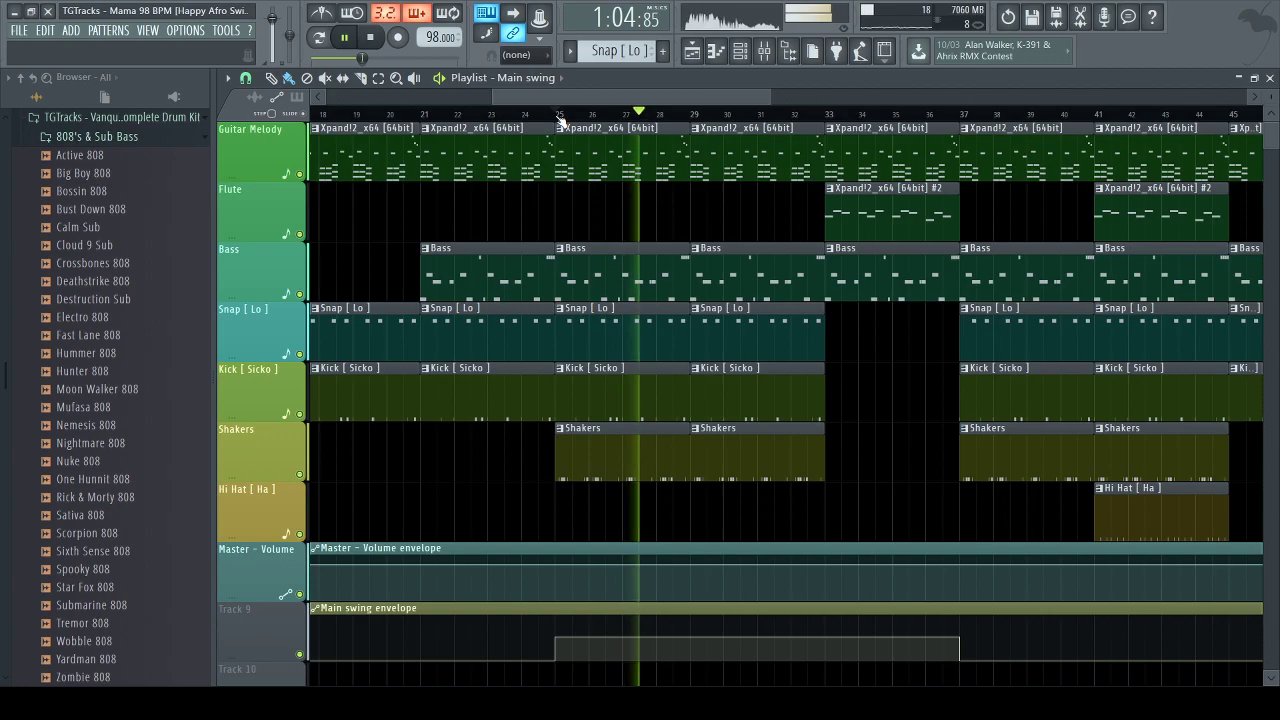
pyautogui.click(858, 219)
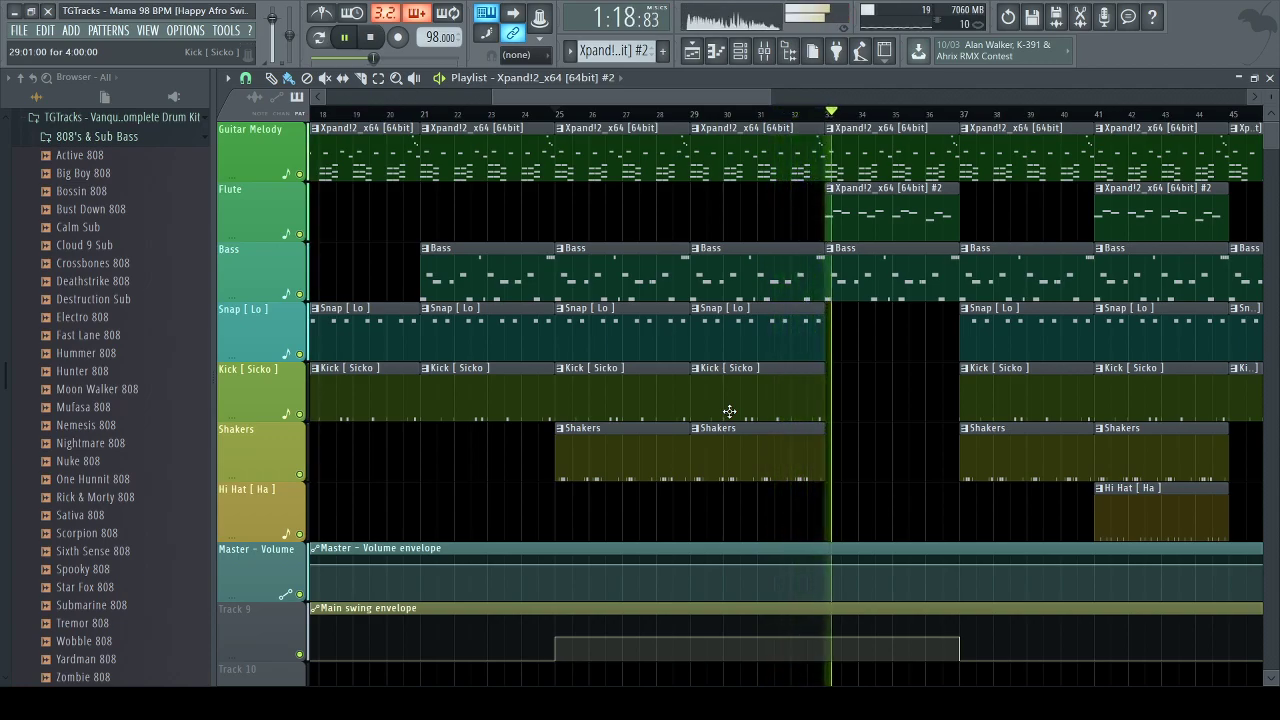
pyautogui.press('space')
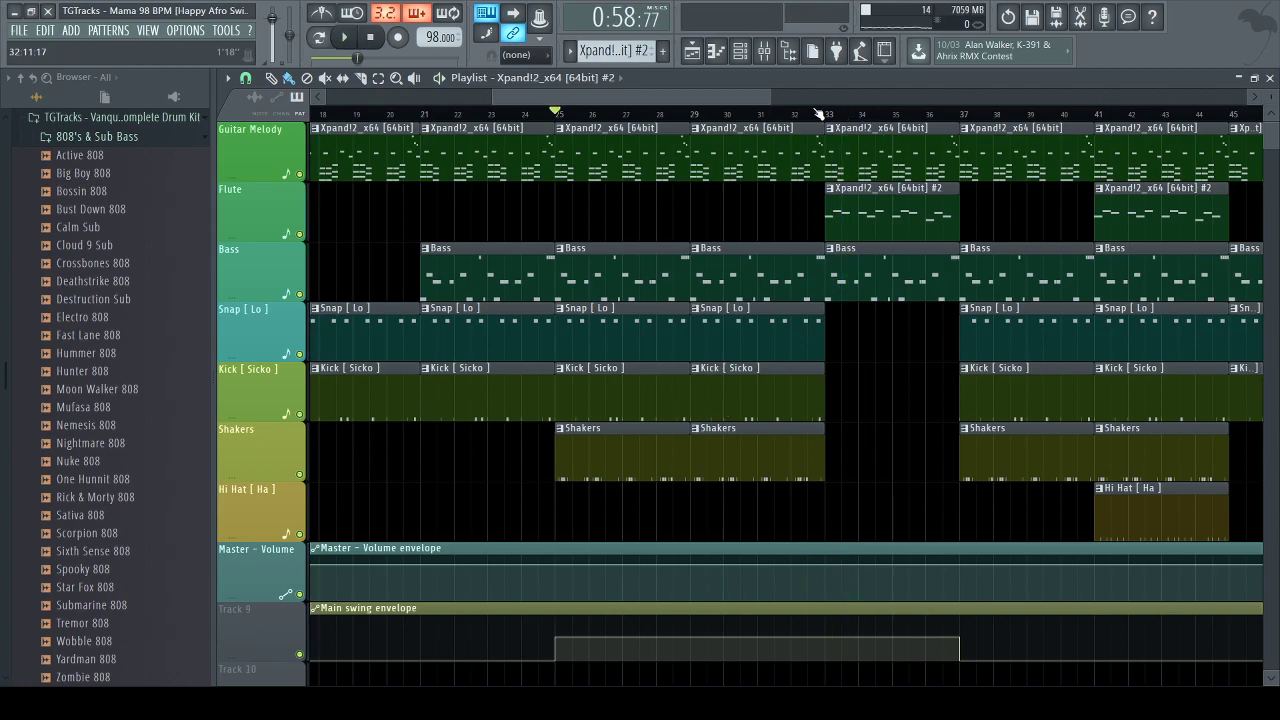
# View the rest of the arrangement up to bar 75, and compare the channel rack's instruments with the mixer tracks
pyautogui.moveTo(770, 91); pyautogui.dragTo(1072, 91)
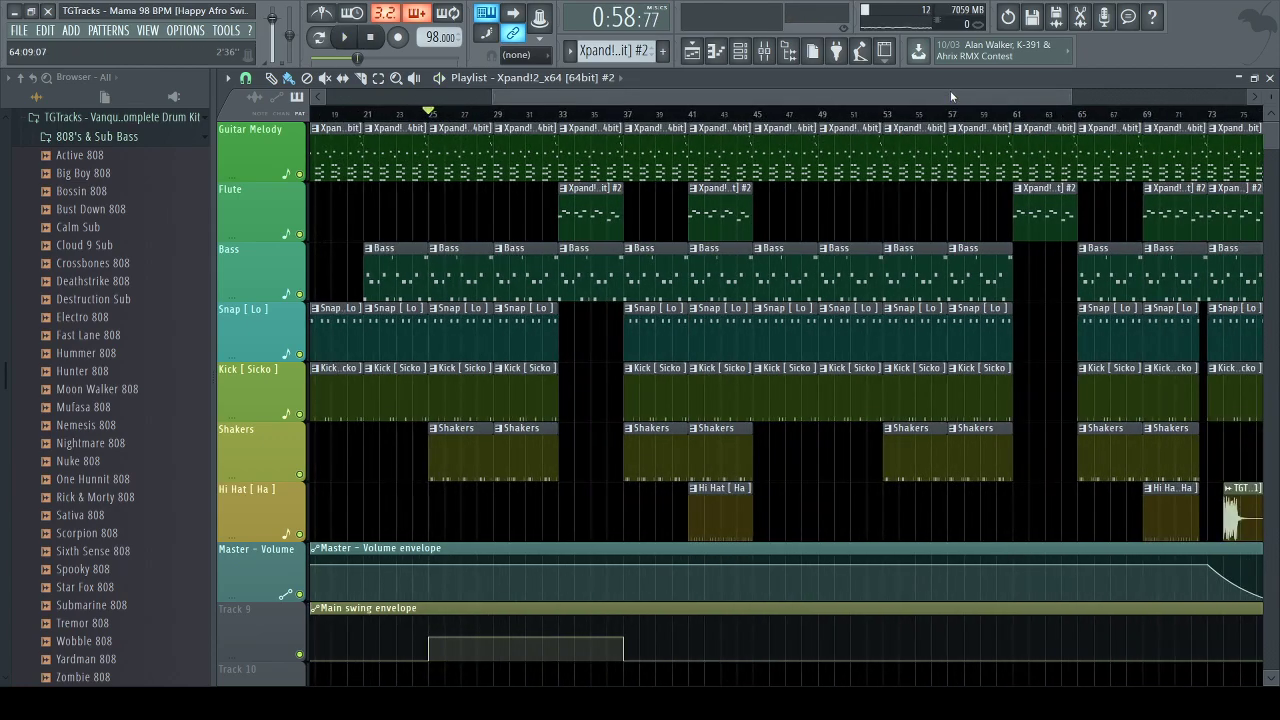
pyautogui.click(775, 54)
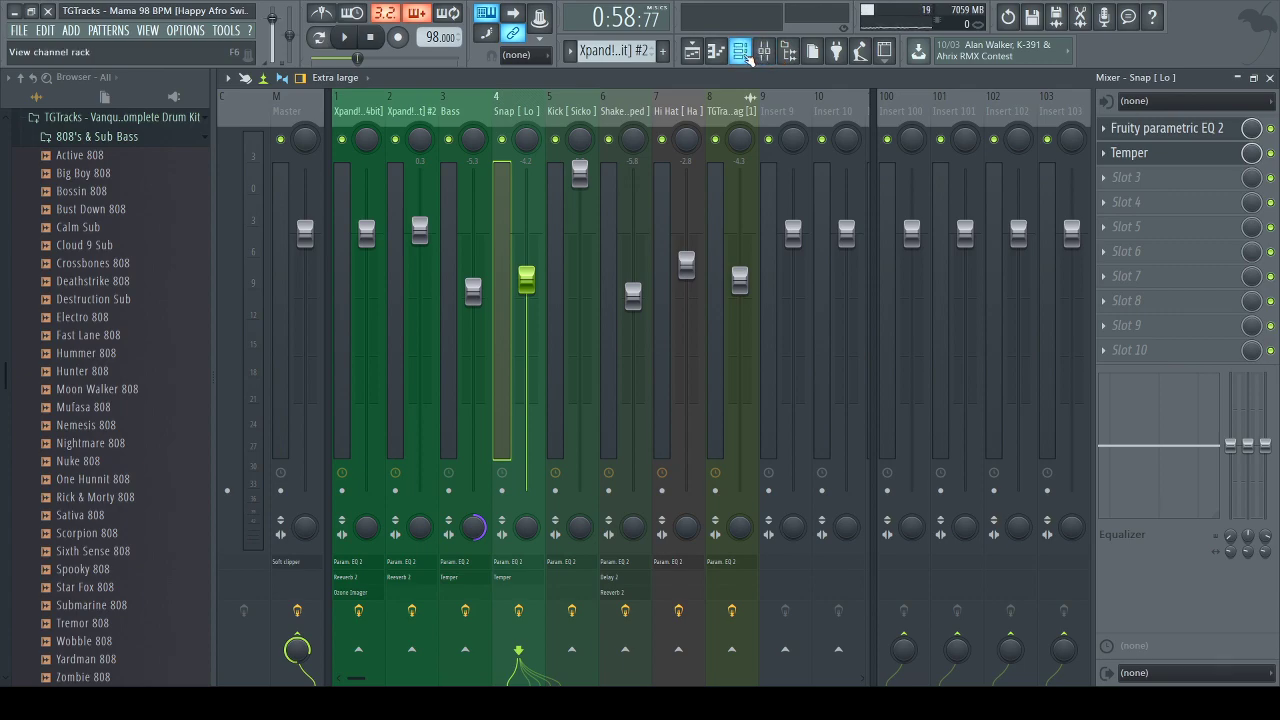
pyautogui.click(746, 55)
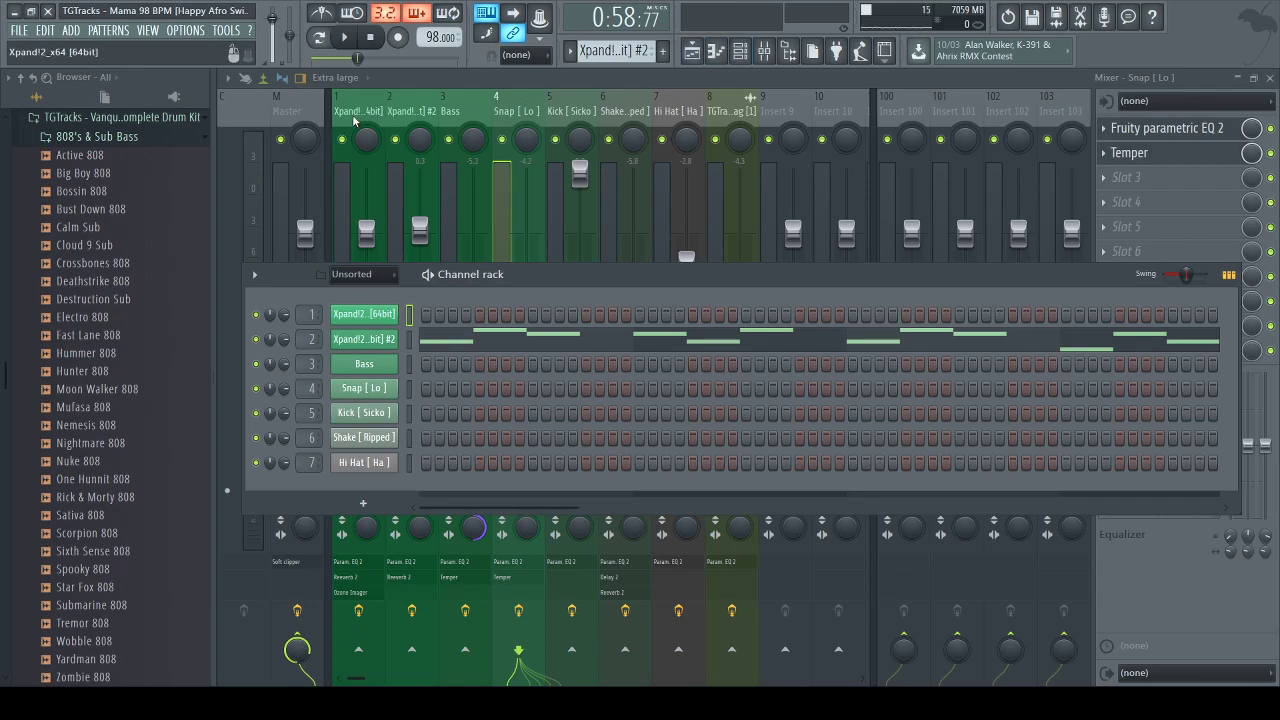
pyautogui.click(545, 121)
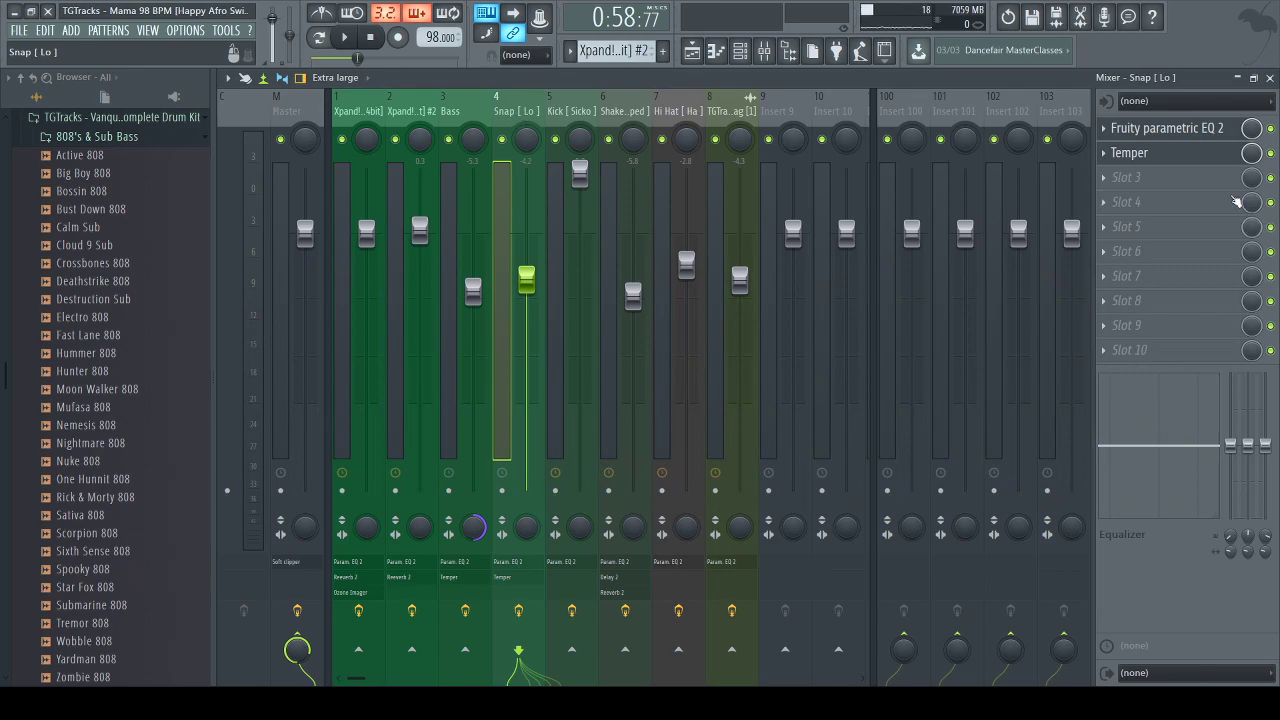
# Lower the high-pass band of the Snap [ Lo ] track's Fruity parametric EQ 2 and play the Snap [ Lo ] pattern alone
pyautogui.click(1174, 132)
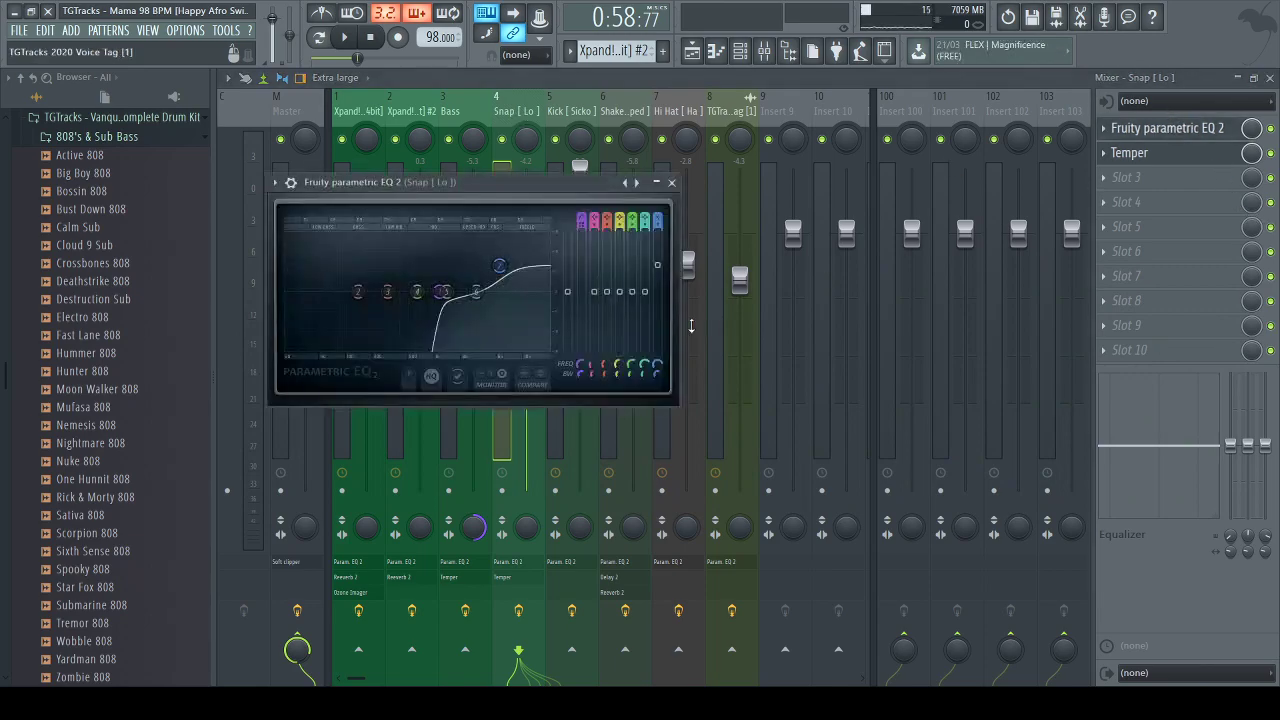
pyautogui.moveTo(445, 303); pyautogui.dragTo(402, 305)
pyautogui.click(740, 51)
pyautogui.scroll(-3, 595, 50)
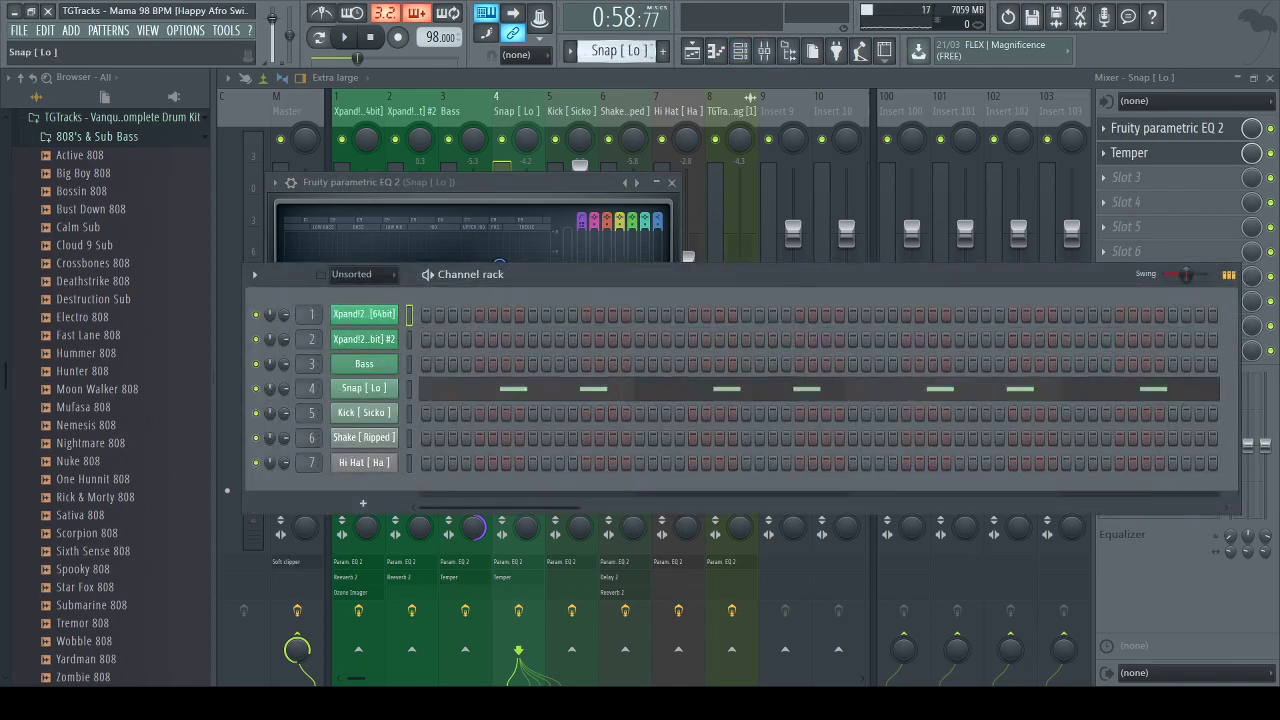
pyautogui.scroll(1, 604, 48)
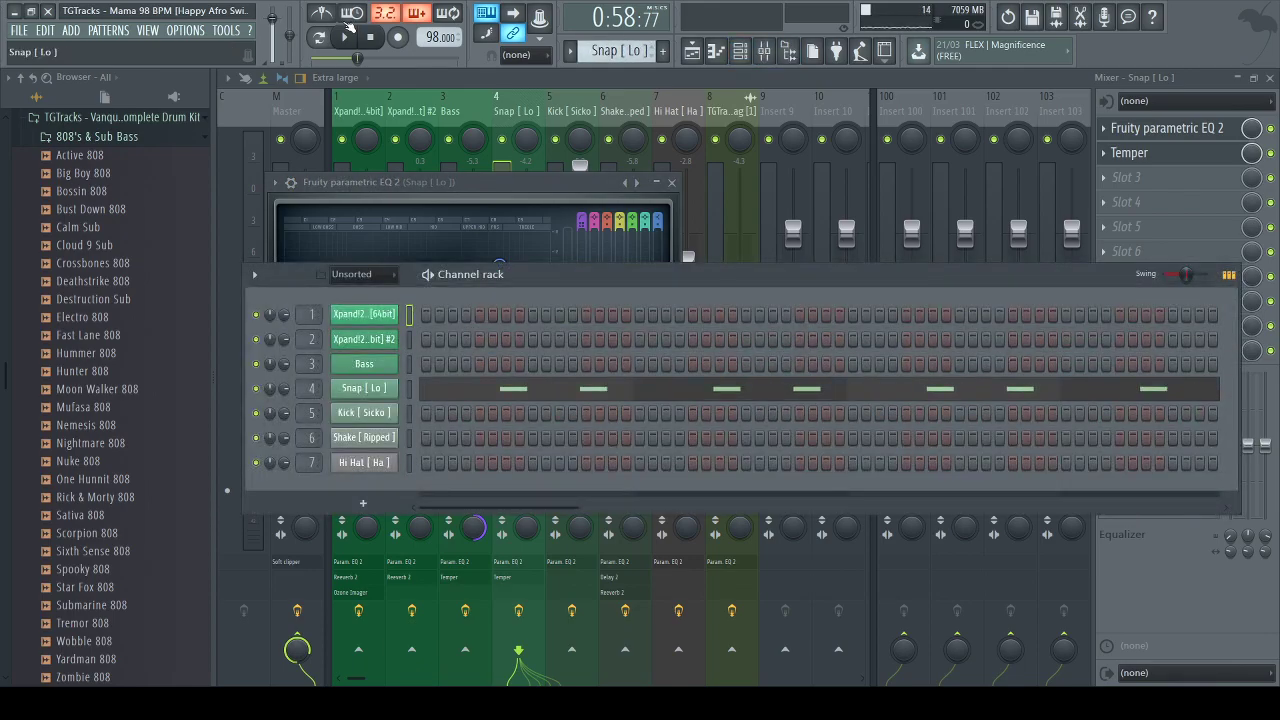
pyautogui.click(341, 37)
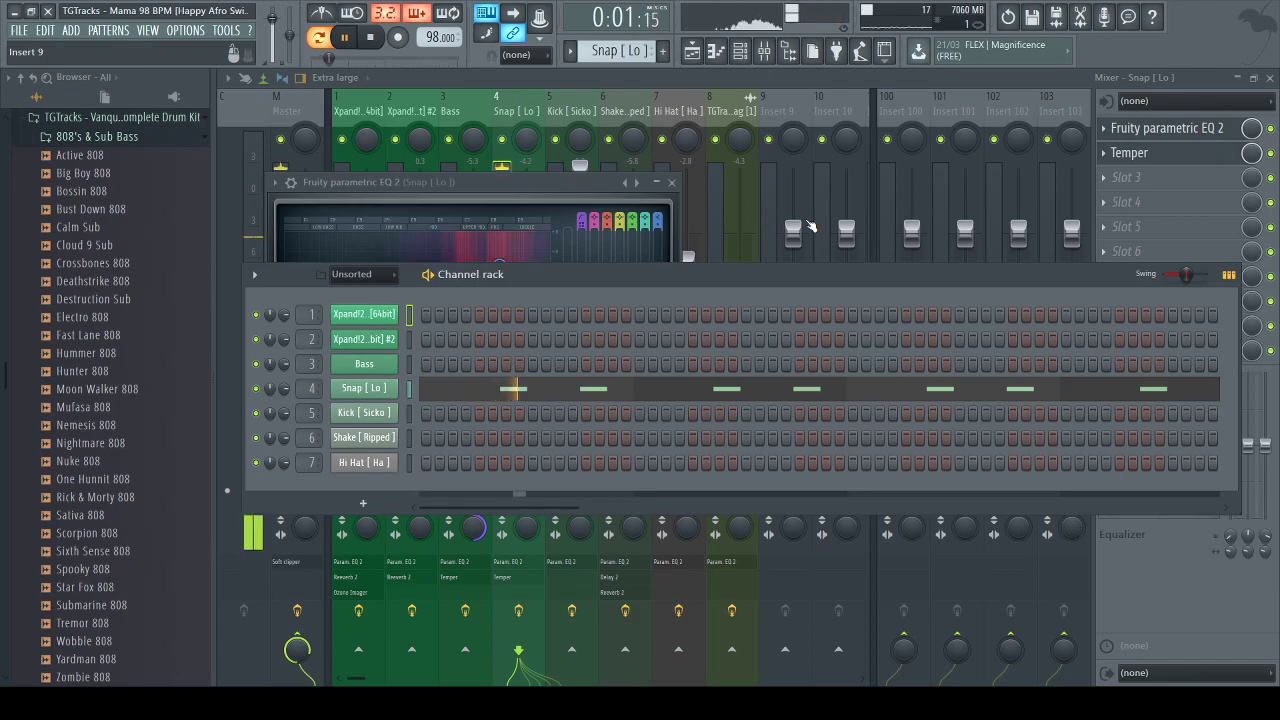
# Try the Snap [ Lo ] EQ's high-pass band at about 180 Hz, raise it back near its original frequency, and close the EQ
pyautogui.click(1183, 130)
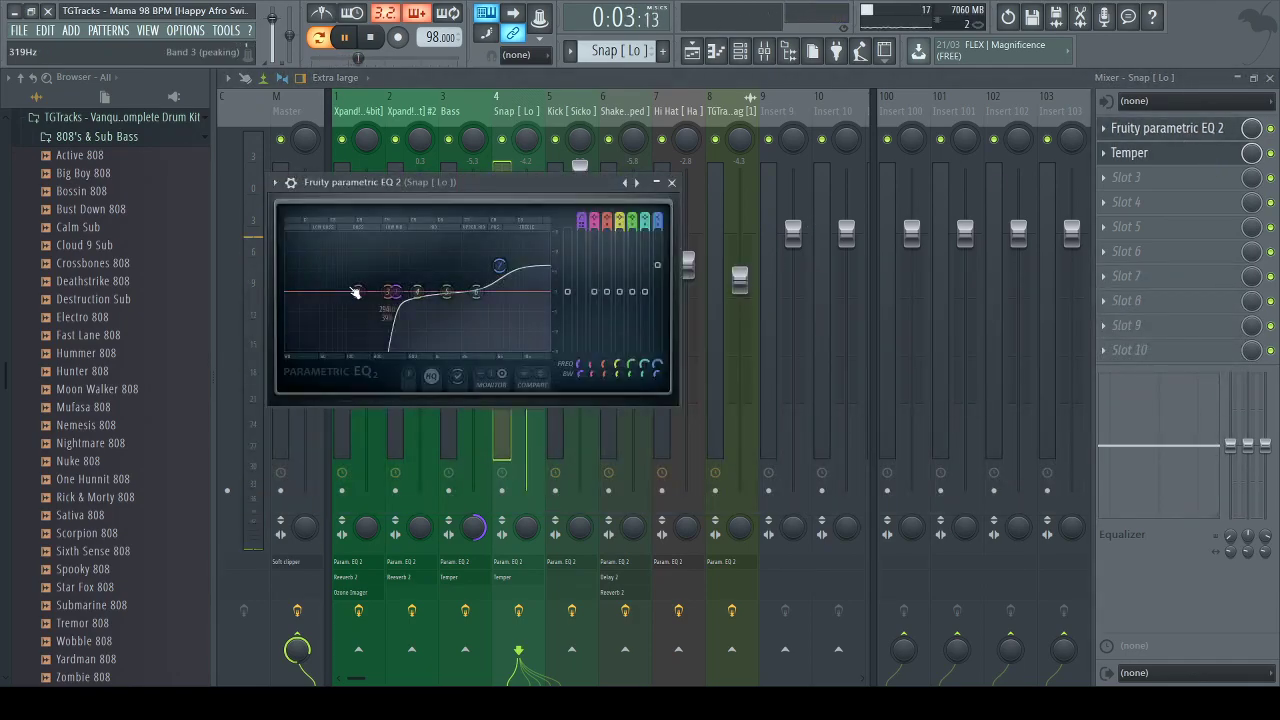
pyautogui.moveTo(403, 293); pyautogui.dragTo(359, 292)
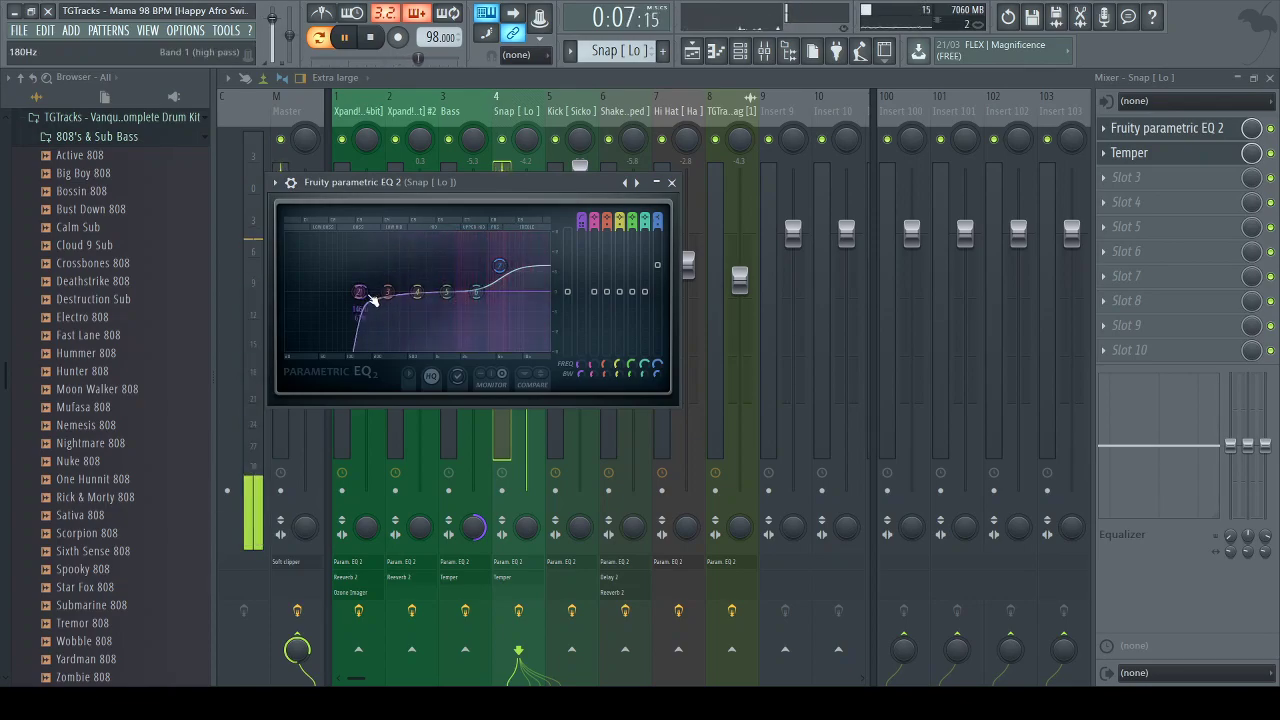
pyautogui.moveTo(359, 292); pyautogui.dragTo(448, 291)
pyautogui.click(672, 183)
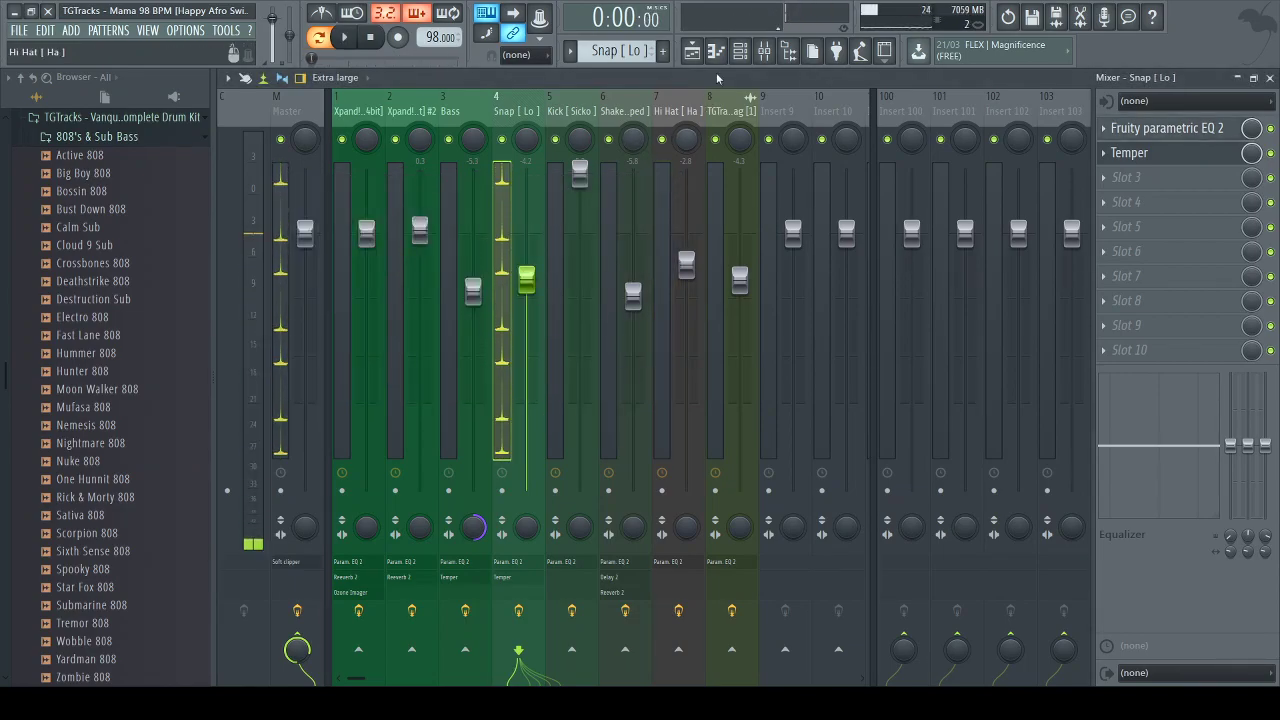
# View the Shakers pattern's notes in the piano roll, and play the pattern alone with the mixer shown
pyautogui.click(740, 51)
pyautogui.scroll(-2, 615, 46)
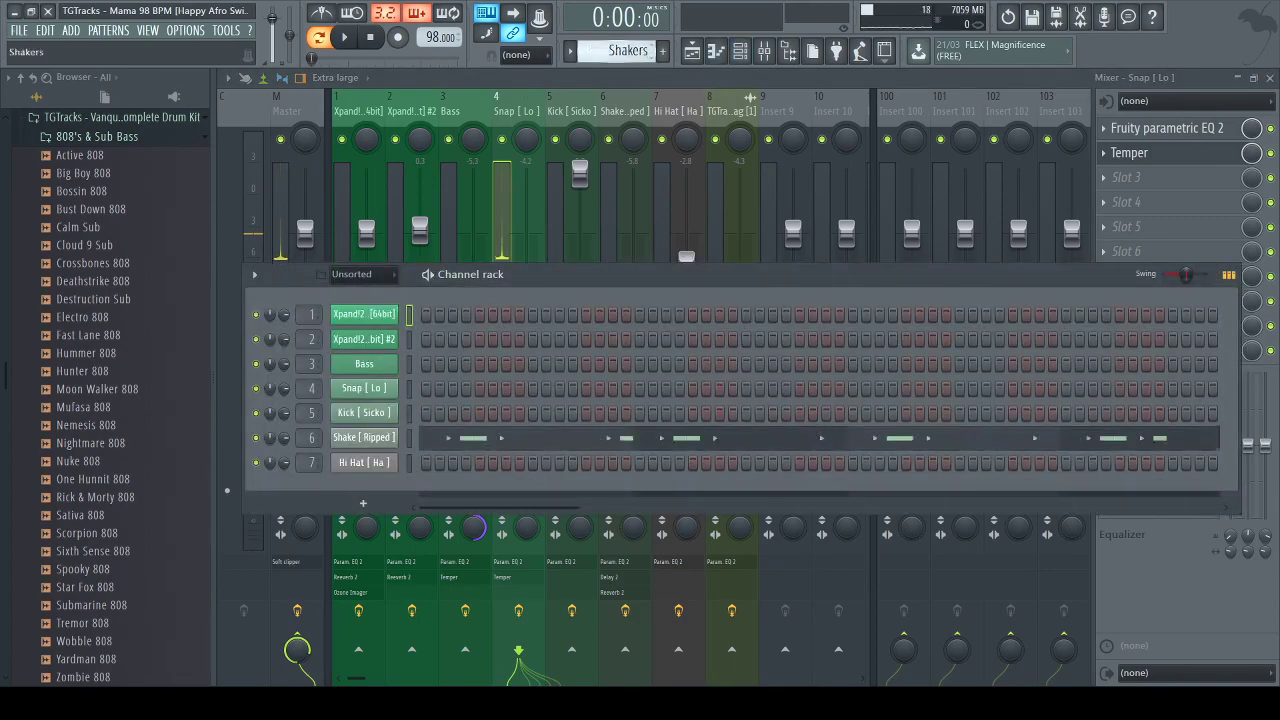
pyautogui.click(474, 437)
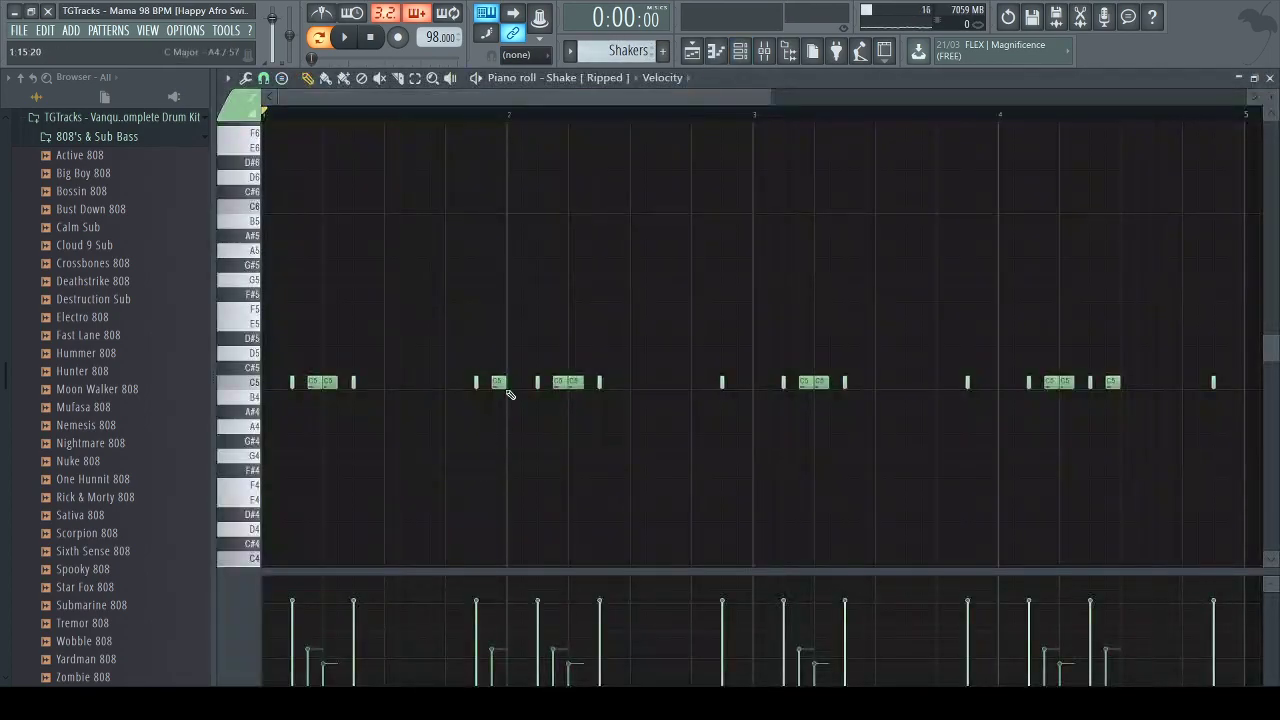
pyautogui.click(766, 51)
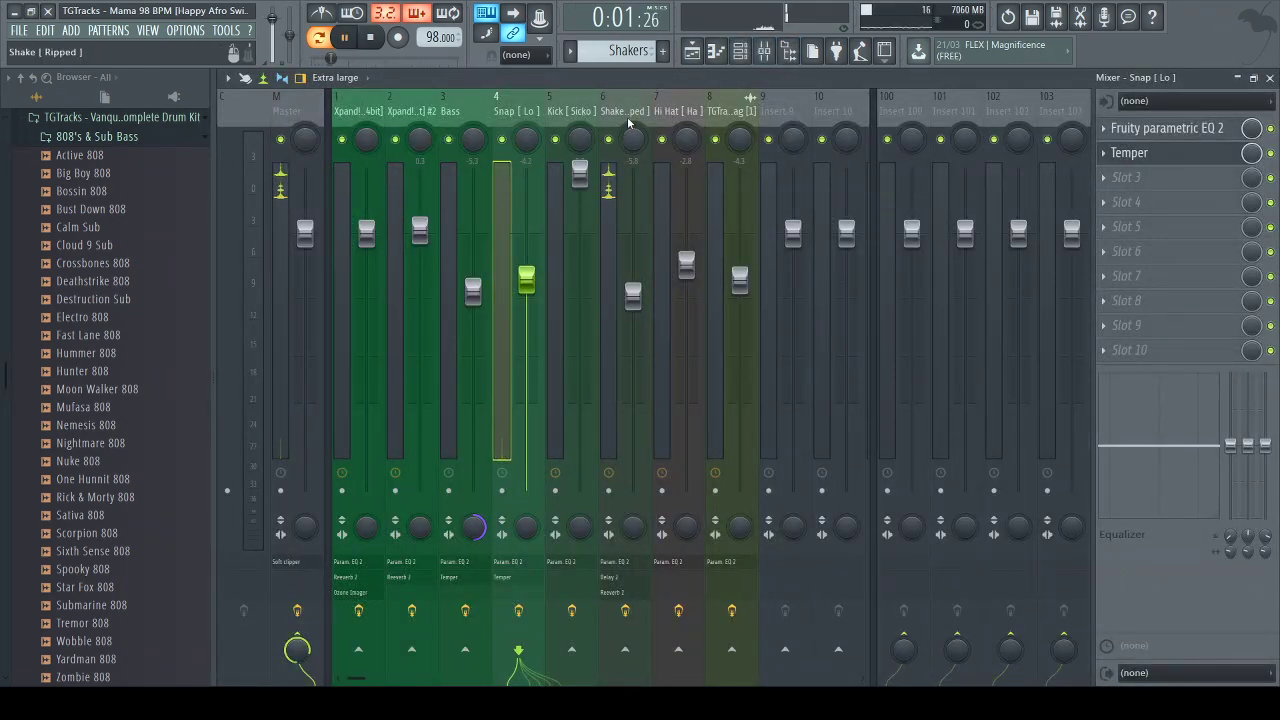
# Play the Shakers pattern with the Shake [ Ripped ] track's Fruity parametric EQ 2 open, trying its high-pass band at about 180 Hz
pyautogui.click(1130, 128)
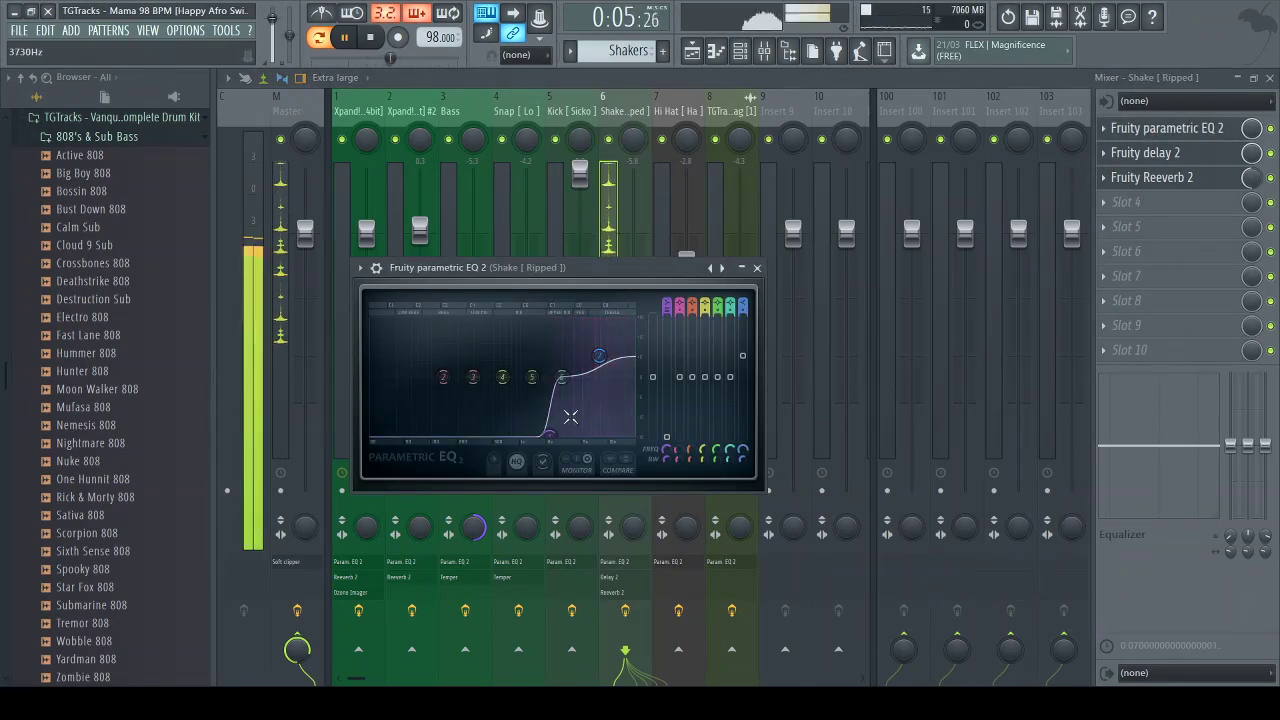
pyautogui.press('space')
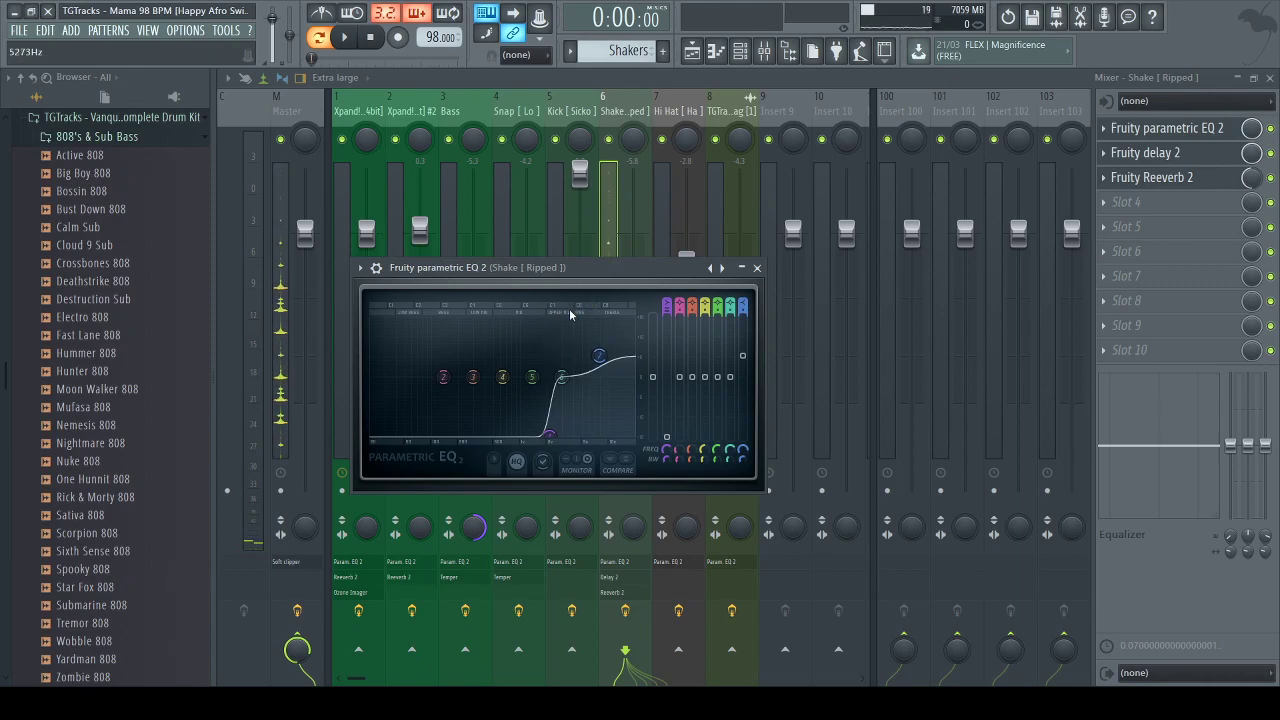
pyautogui.moveTo(549, 434); pyautogui.dragTo(455, 437)
pyautogui.press('space')
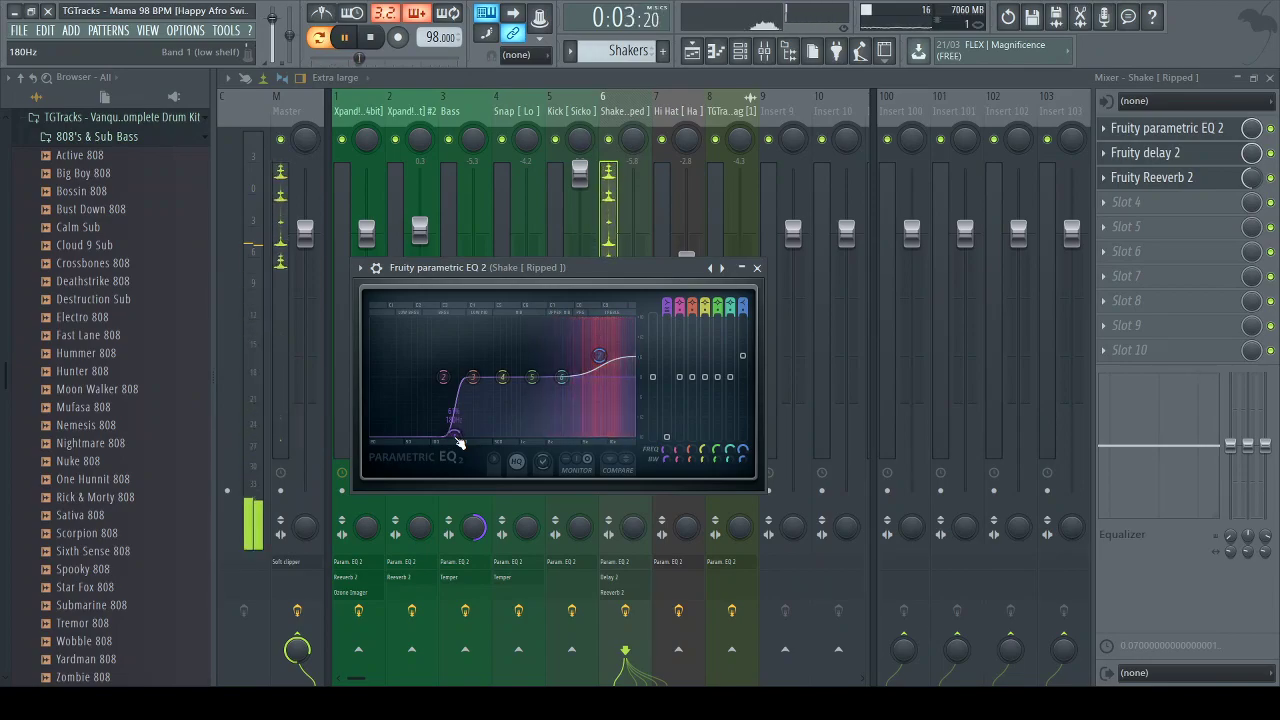
pyautogui.press('space')
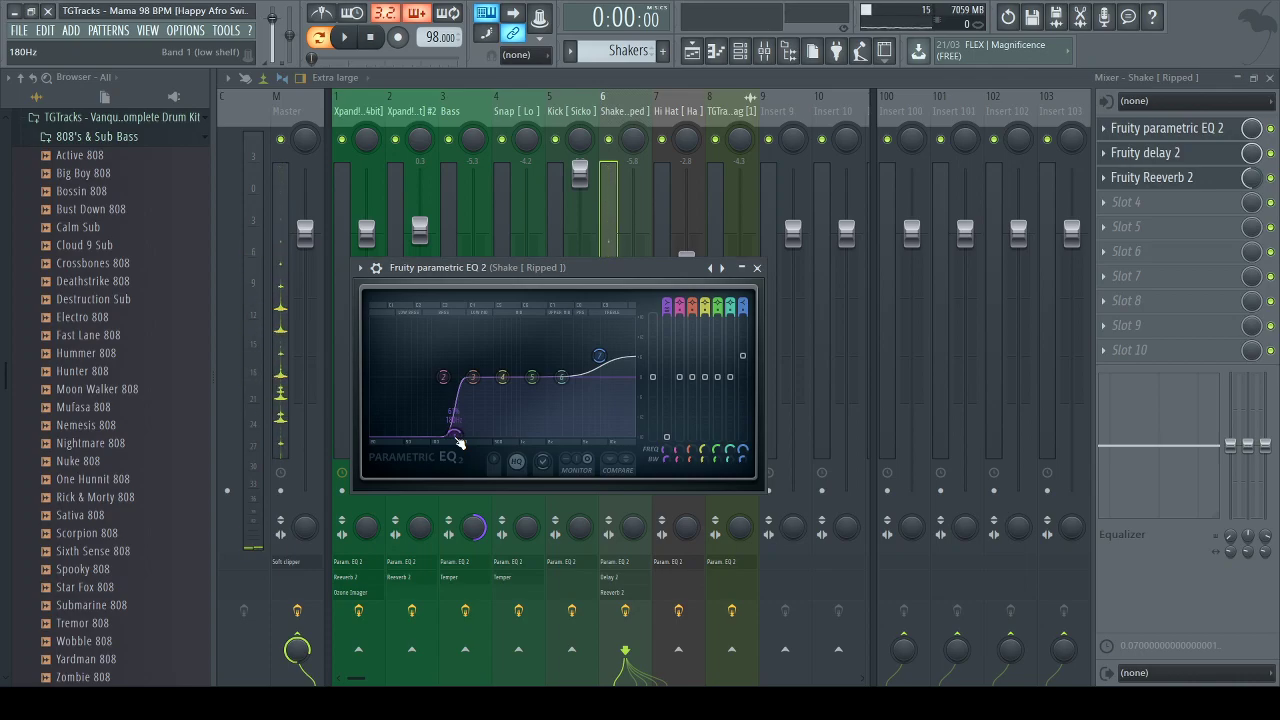
# Raise the Shake [ Ripped ] EQ's high-pass band to about 1770 Hz, play the Shakers pattern, and close the EQ
pyautogui.moveTo(454, 430); pyautogui.dragTo(520, 432)
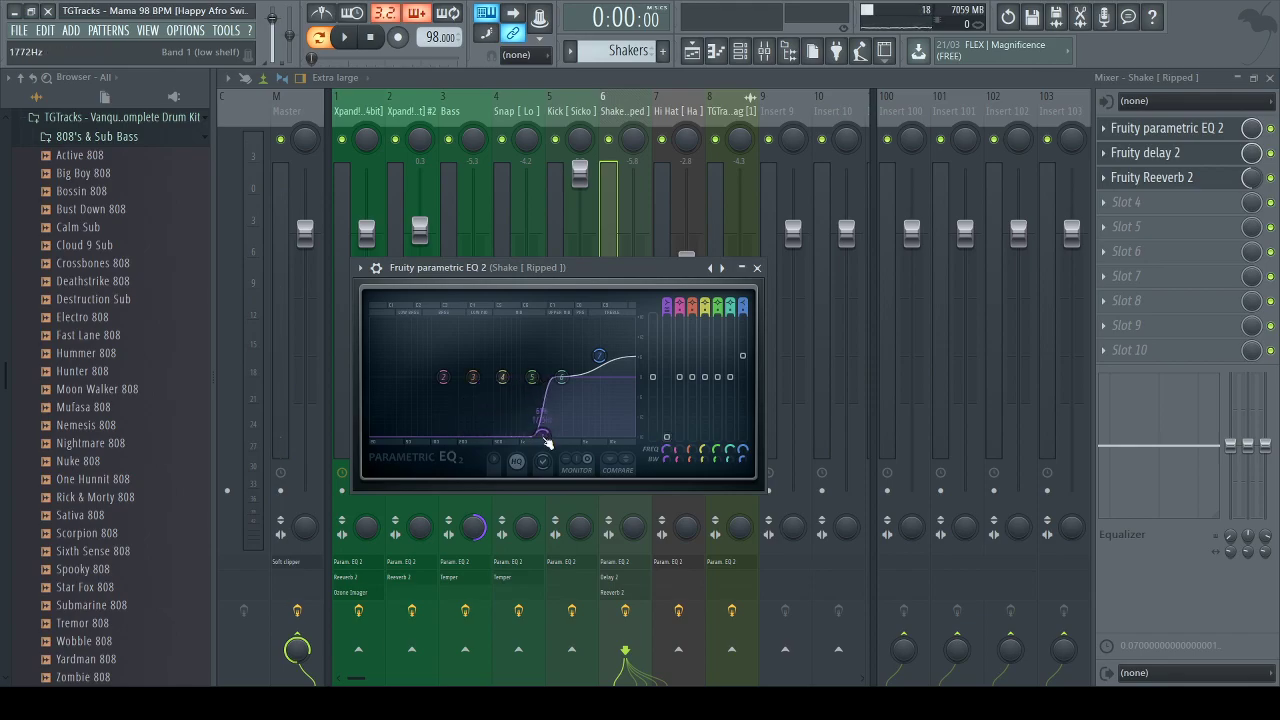
pyautogui.press('space')
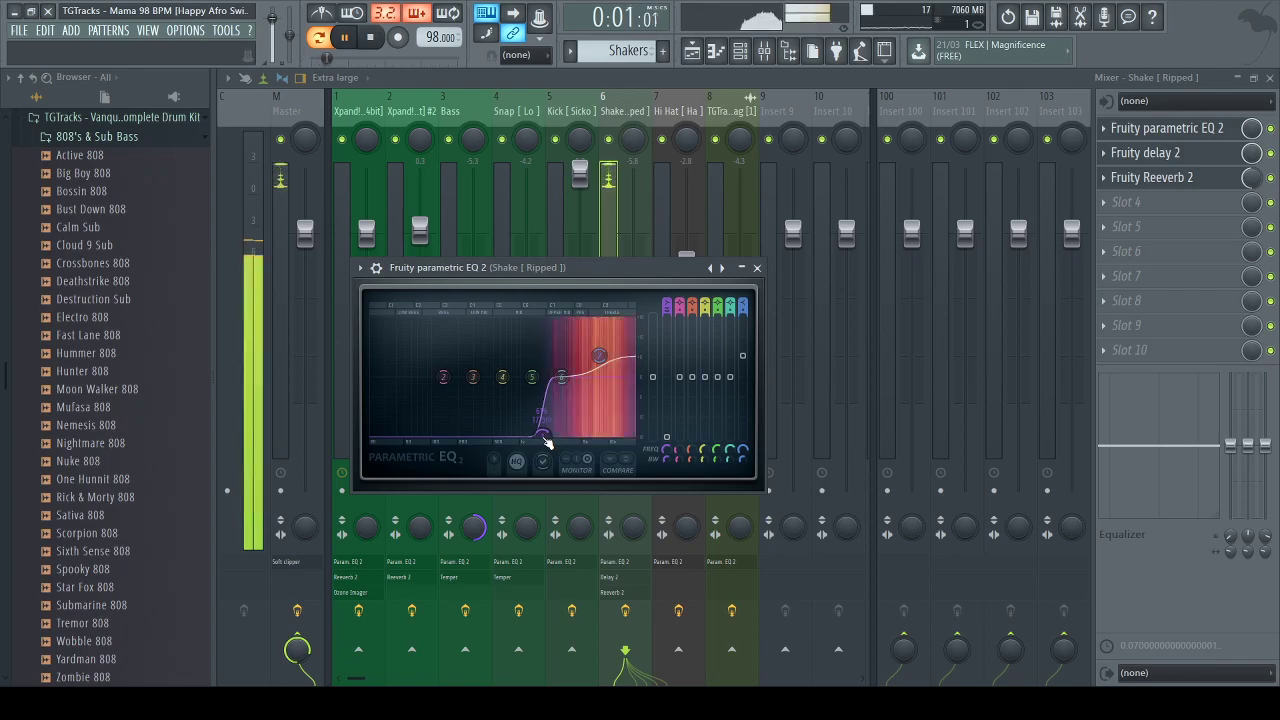
pyautogui.click(1160, 193)
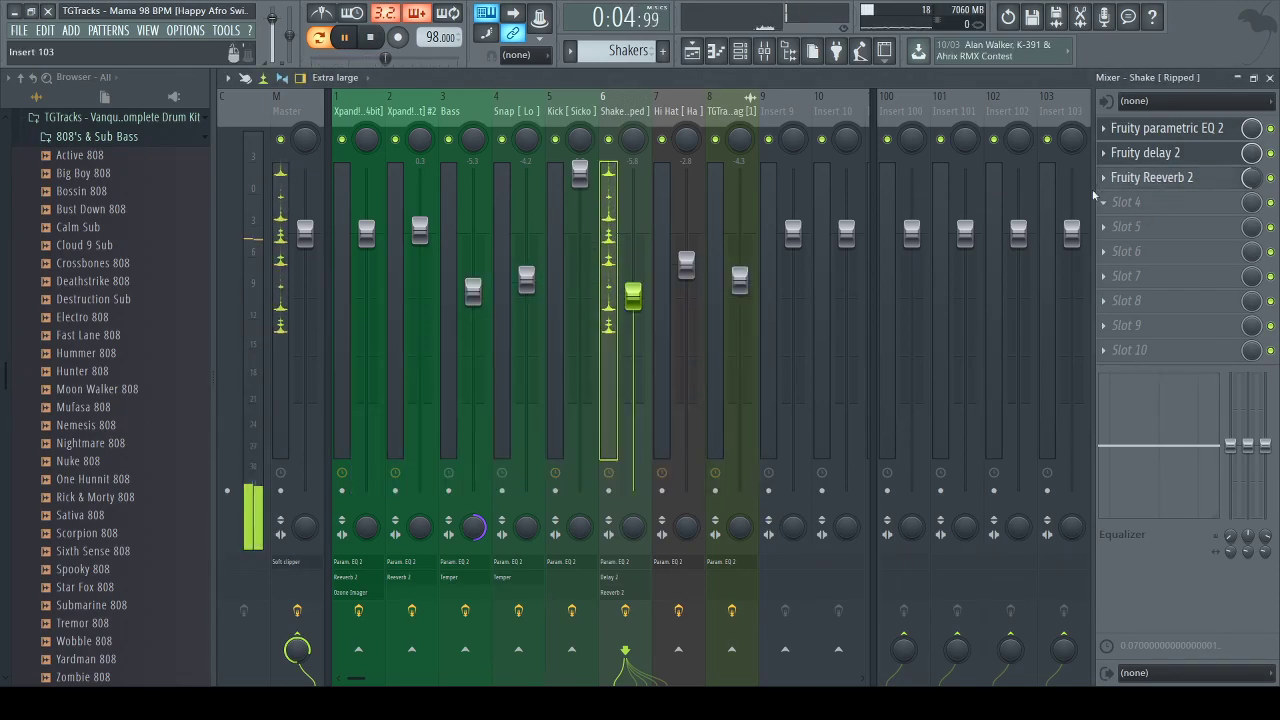
# Compare the Shakers pattern's sound with Fruity delay 2 and Fruity Reeverb 2 bypassed and re-enabled on the Shake [ Ripped ] track
pyautogui.click(1165, 153)
pyautogui.press('space')
pyautogui.click(1270, 153)
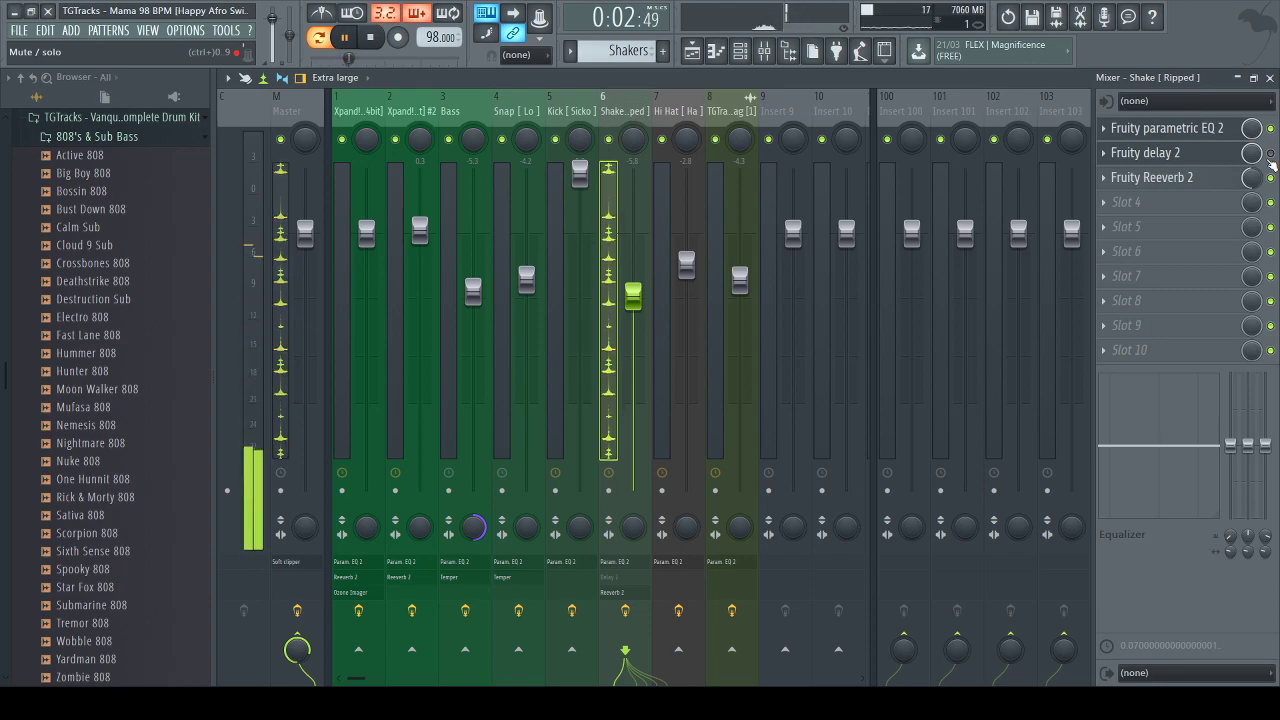
pyautogui.click(1270, 177)
pyautogui.press('space')
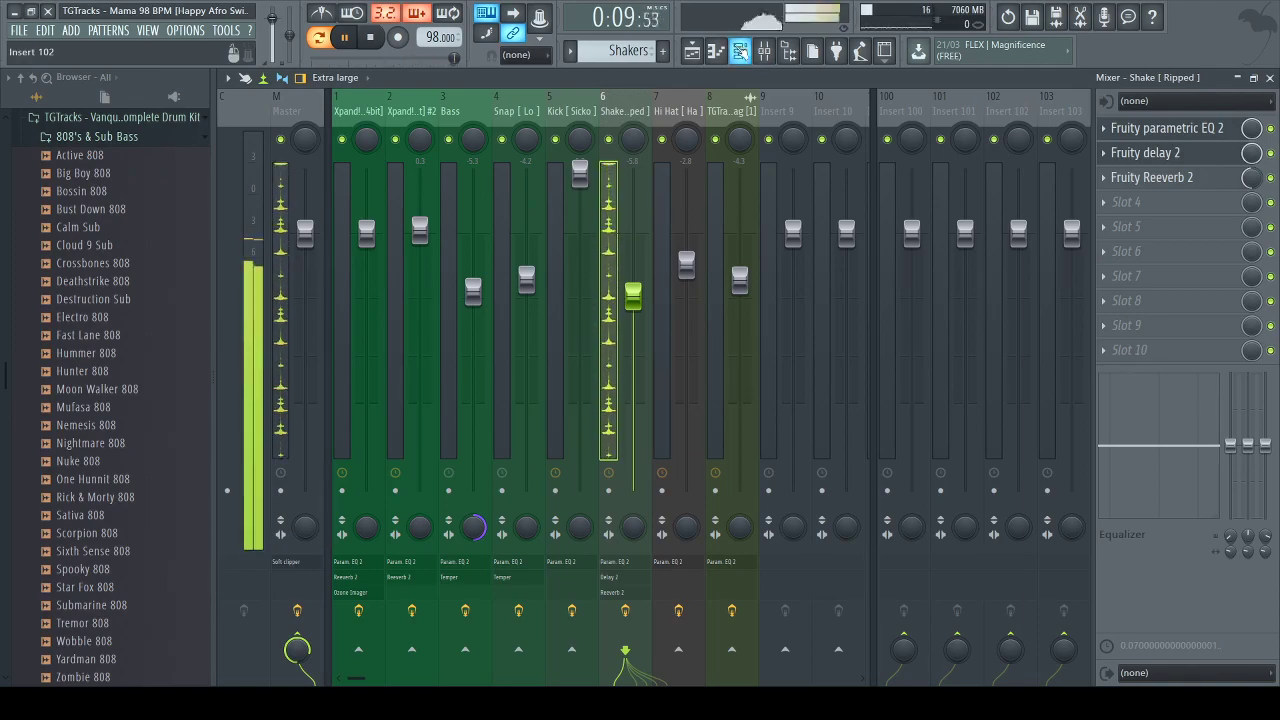
# Show the Hi Hat [ Ha ] pattern in the channel rack, and open its mixer track's Fruity parametric EQ 2
pyautogui.click(741, 52)
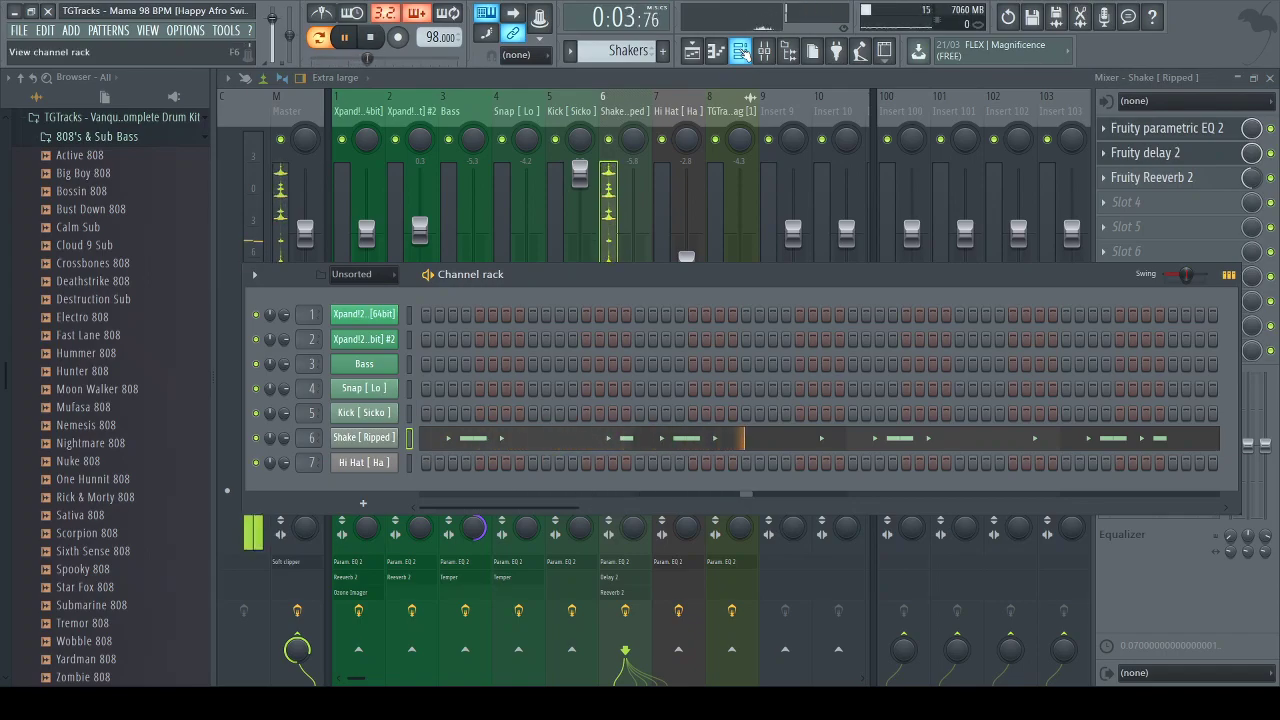
pyautogui.press('space')
pyautogui.scroll(-1, 628, 51)
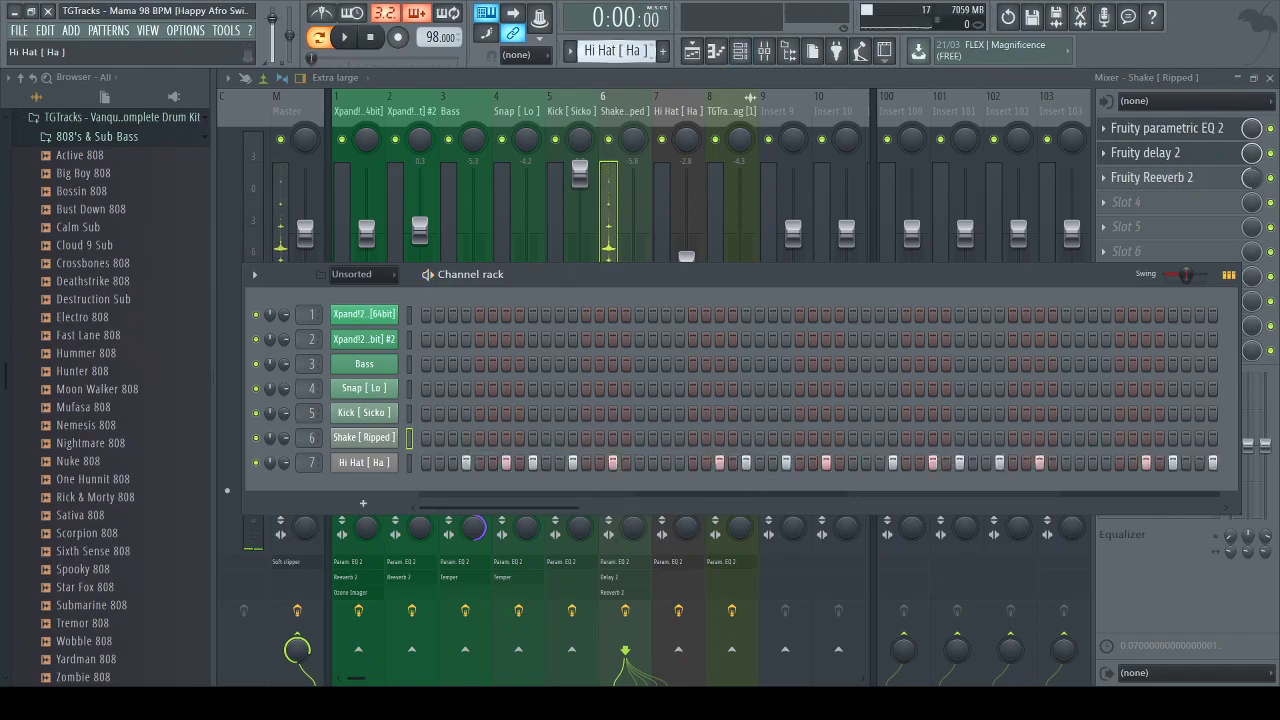
pyautogui.click(674, 111)
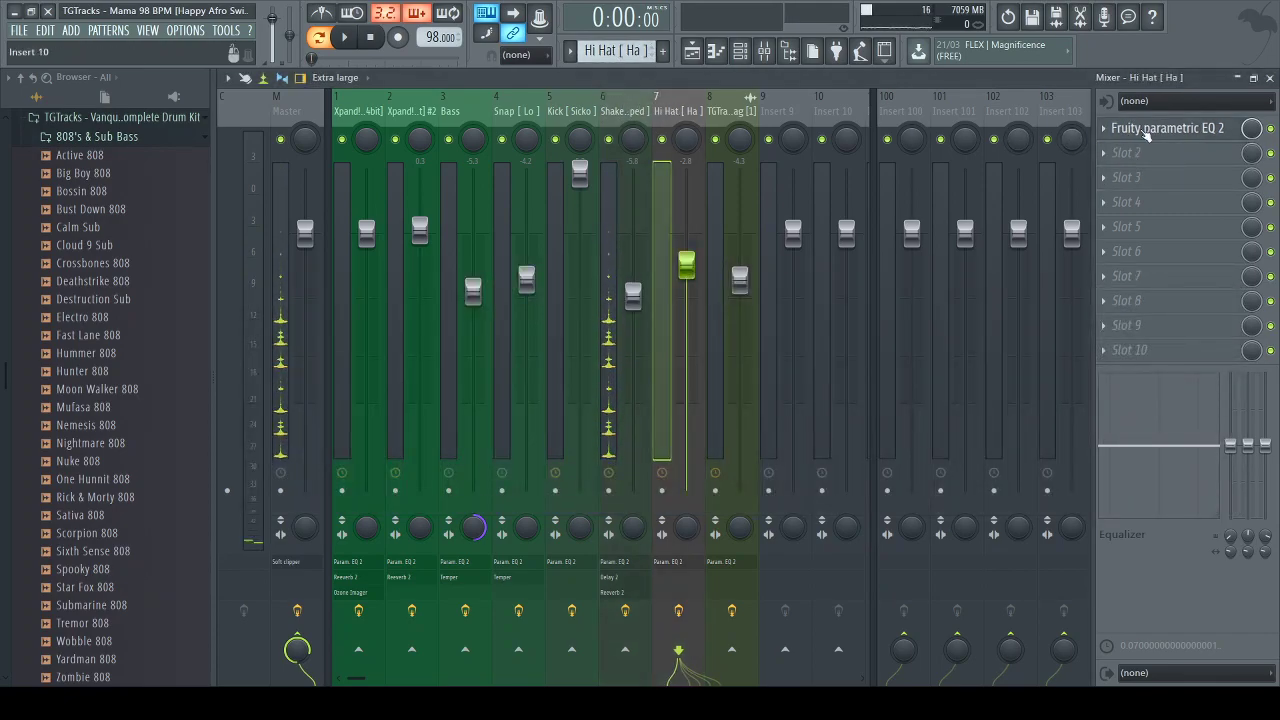
pyautogui.click(1167, 128)
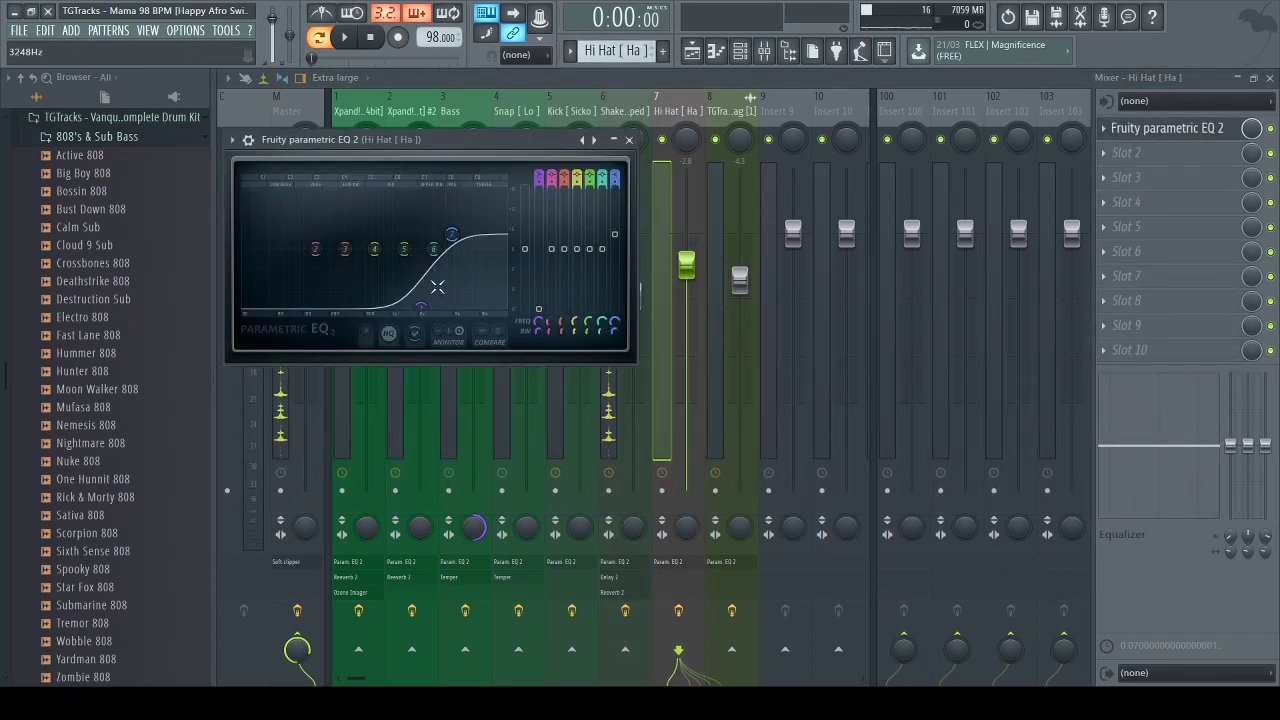
pyautogui.moveTo(437, 293); pyautogui.dragTo(482, 190)
pyautogui.moveTo(478, 215); pyautogui.dragTo(470, 262)
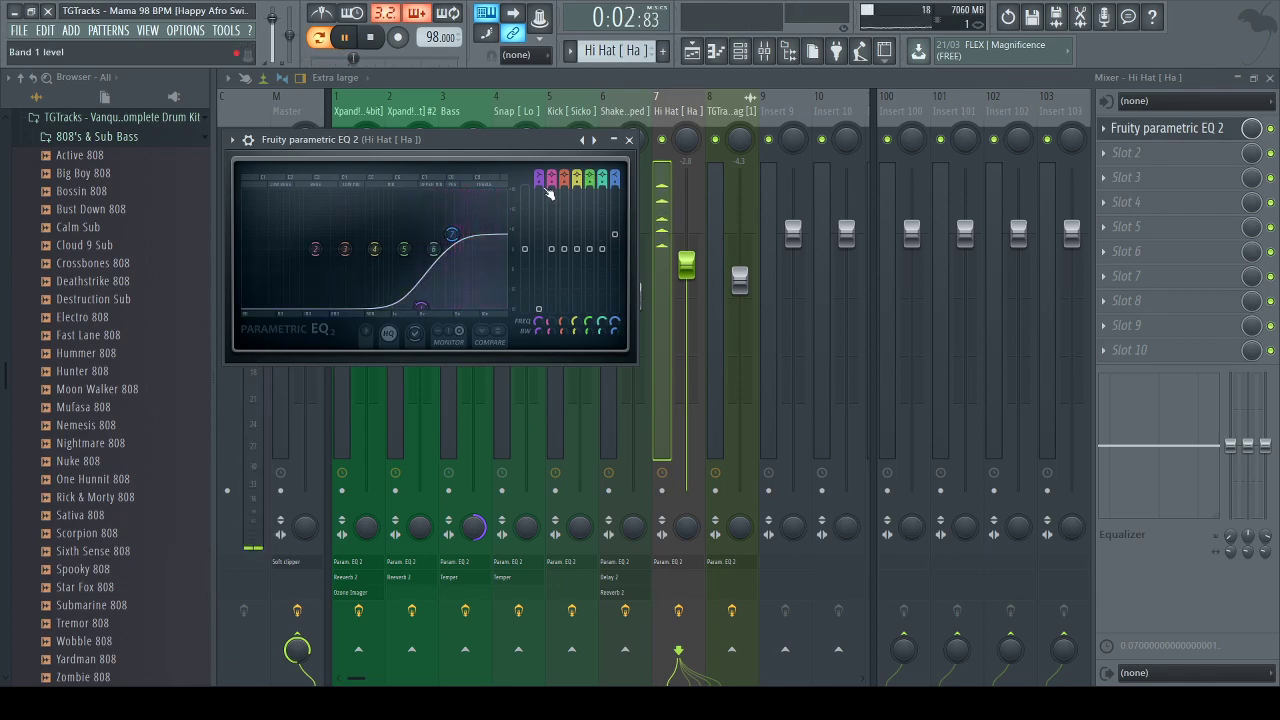
# Steepen the Hi Hat [ Ha ] EQ's high-pass band and raise its frequency, and boost the high-shelf band further at about 4360 Hz
pyautogui.scroll(3, 436, 281)
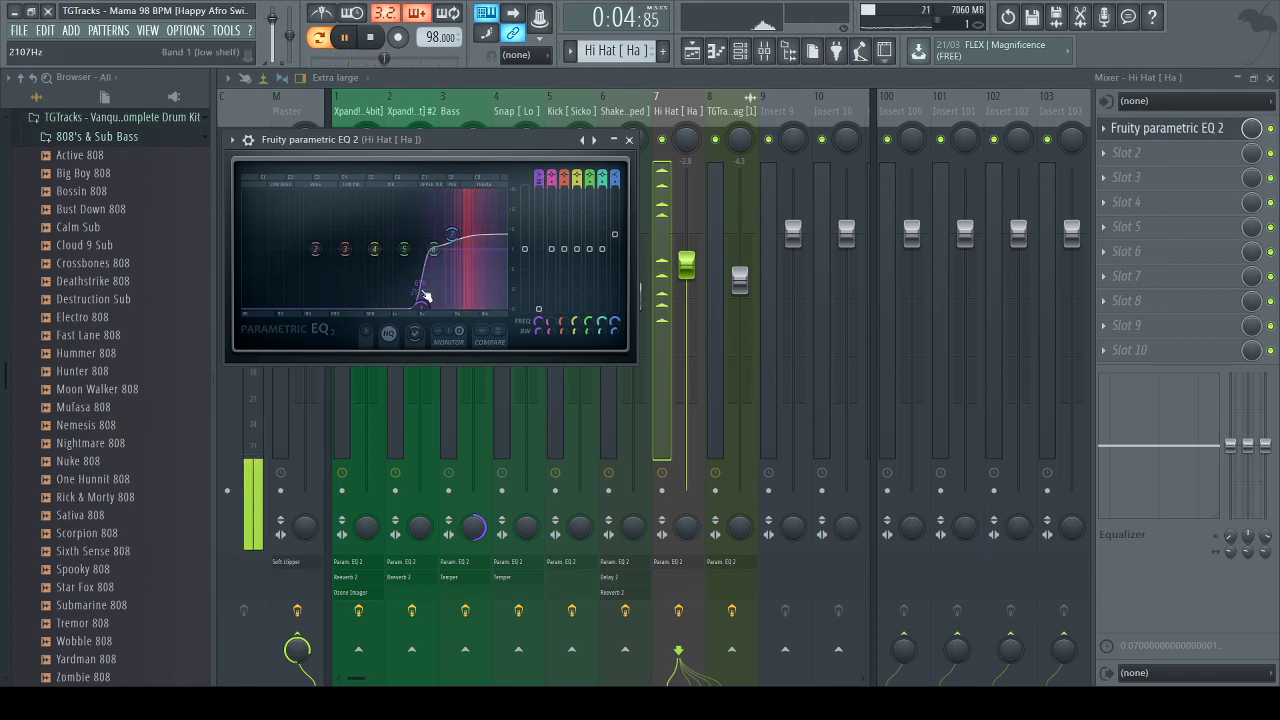
pyautogui.moveTo(421, 307); pyautogui.dragTo(438, 308)
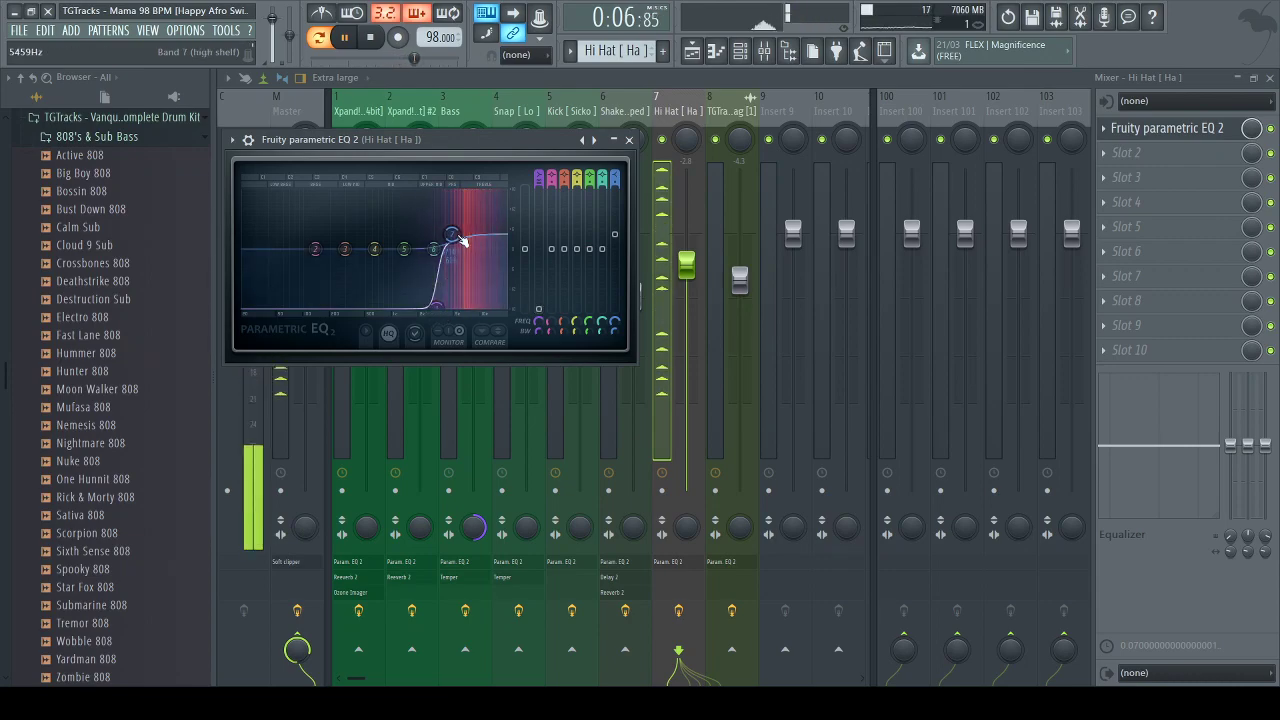
pyautogui.moveTo(451, 234); pyautogui.dragTo(457, 227)
pyautogui.press('space')
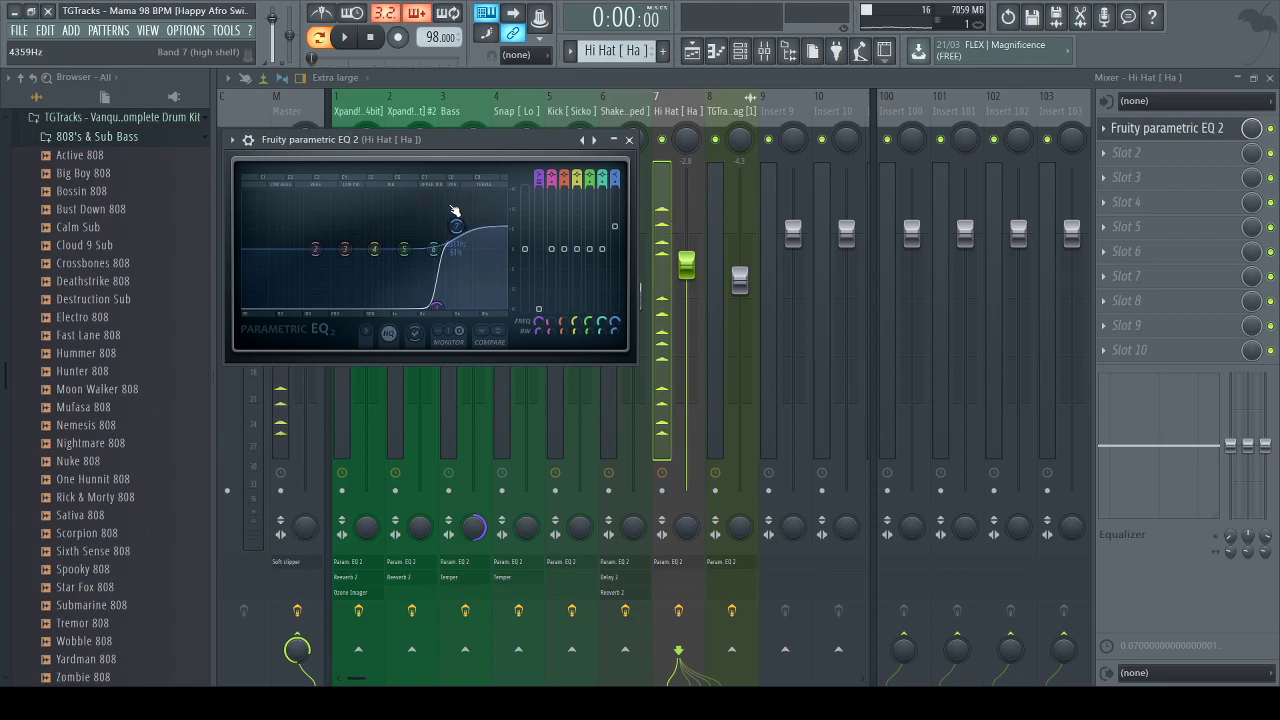
# Boost the Hi Hat [ Ha ] track's built-in high EQ band by about 6.7 dB, and lower its volume to about -4.0 dB during playback
pyautogui.moveTo(1266, 445); pyautogui.dragTo(1266, 420)
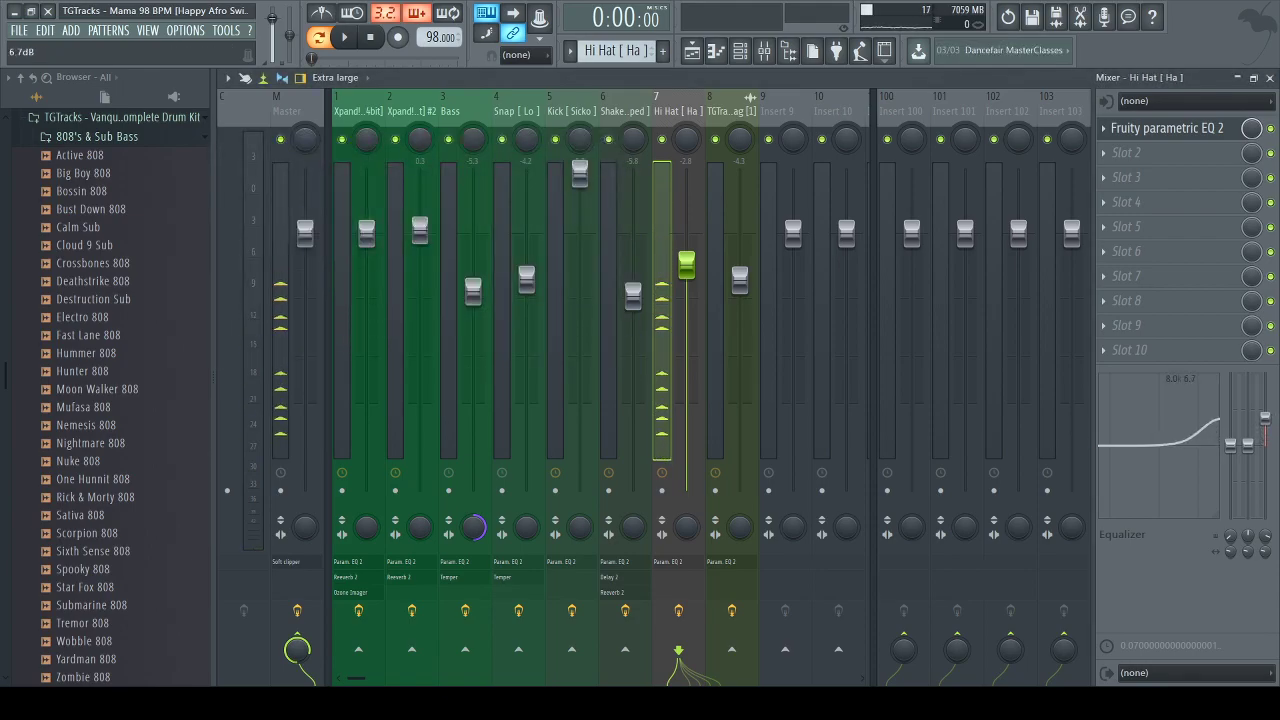
pyautogui.press('space')
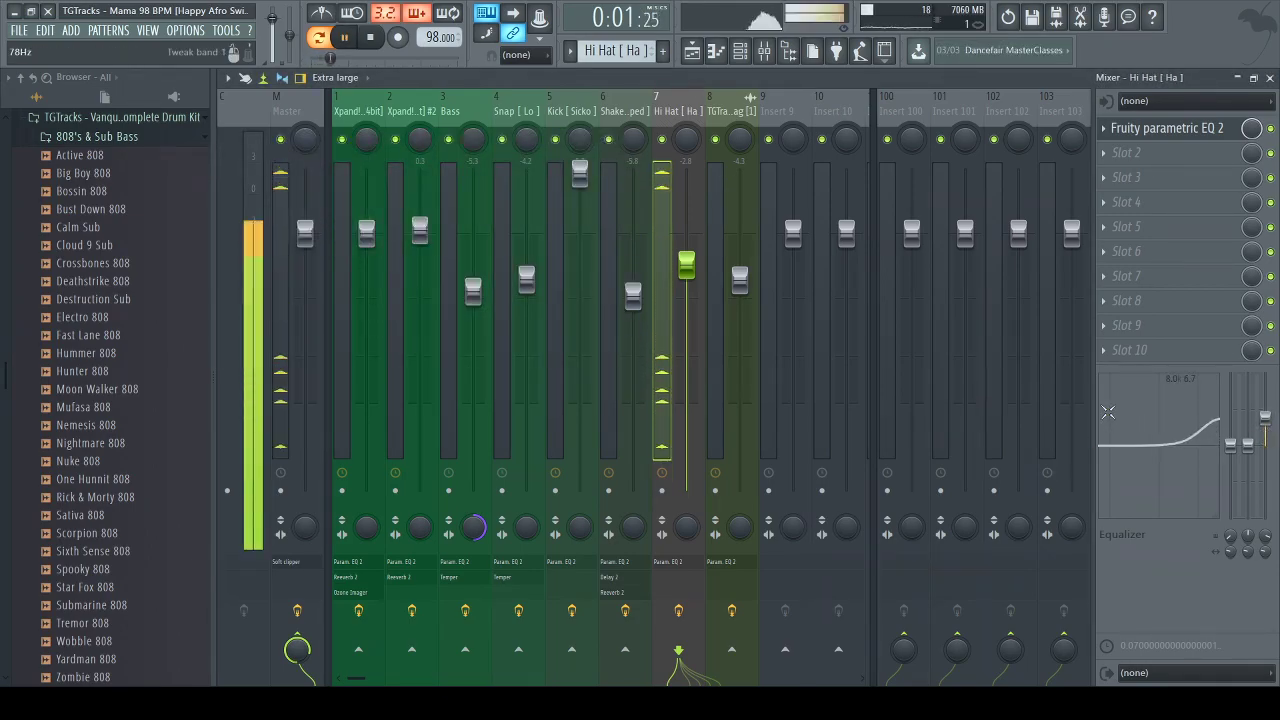
pyautogui.moveTo(688, 266); pyautogui.dragTo(688, 278)
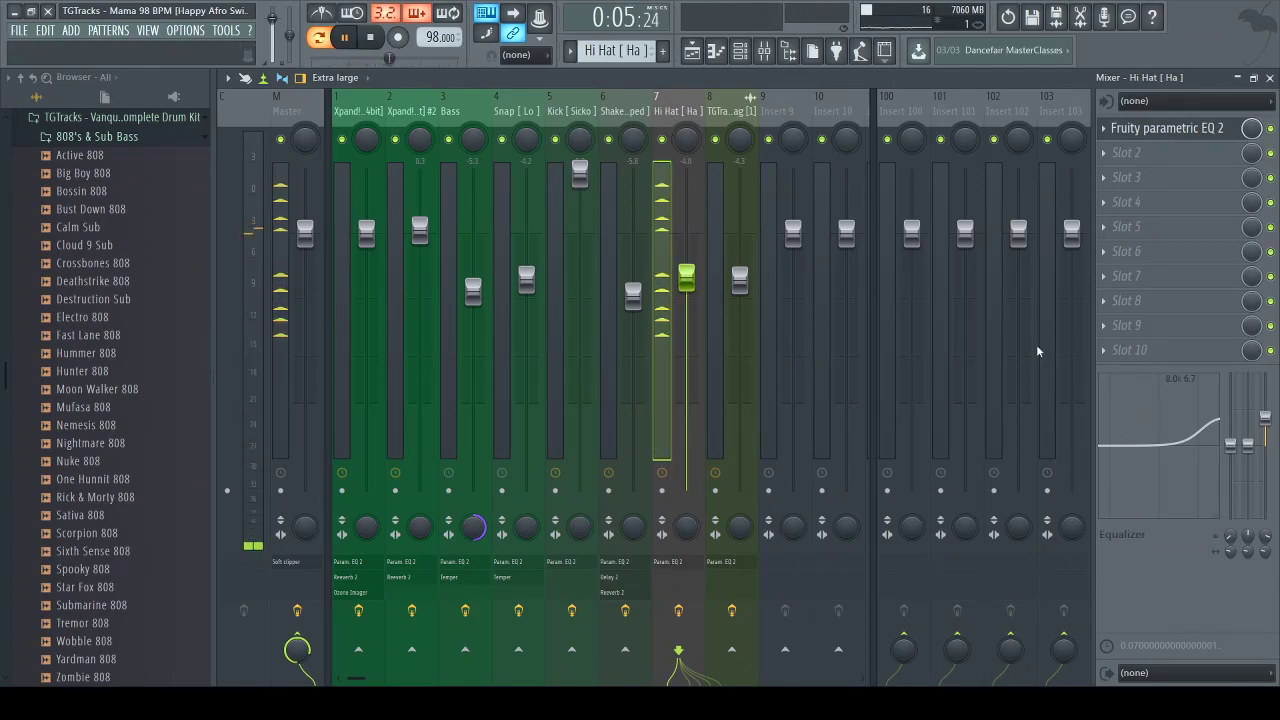
# View the Kick [ Sicko ] pattern's notes in the piano roll, and play the pattern alone with its mixer track selected
pyautogui.click(740, 51)
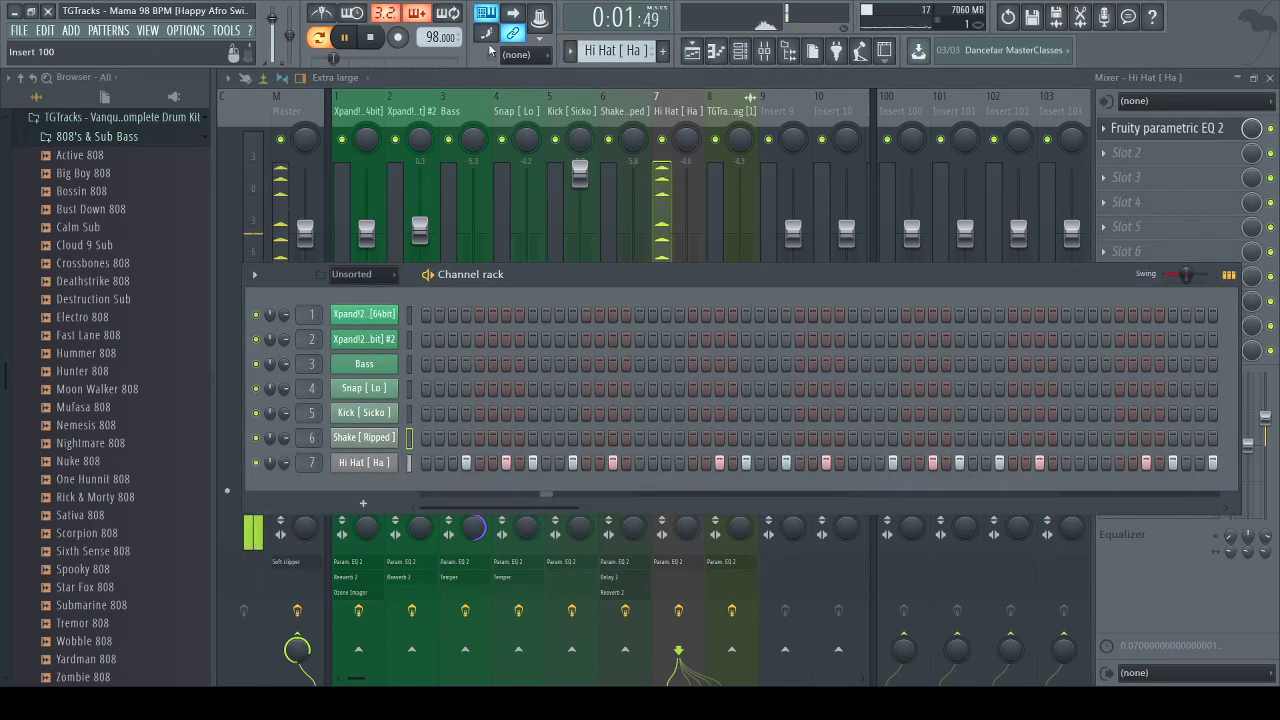
pyautogui.press('space')
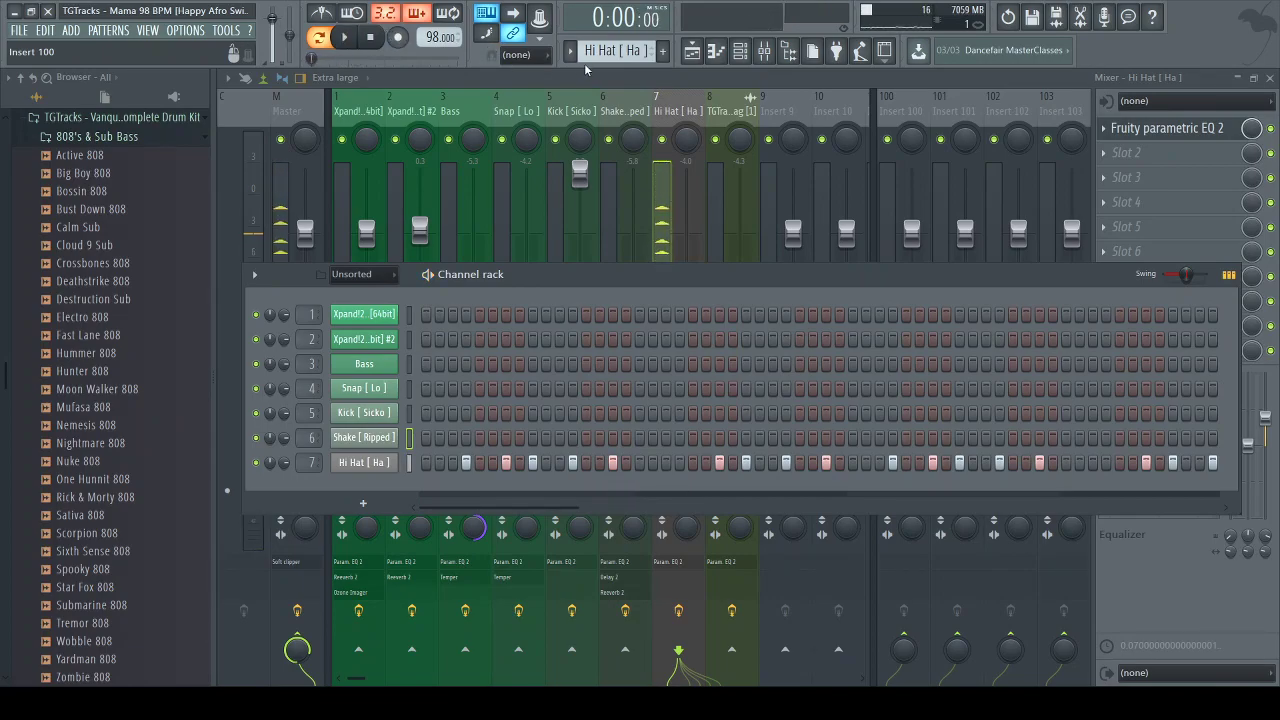
pyautogui.scroll(-1, 615, 50)
pyautogui.scroll(1, 615, 50)
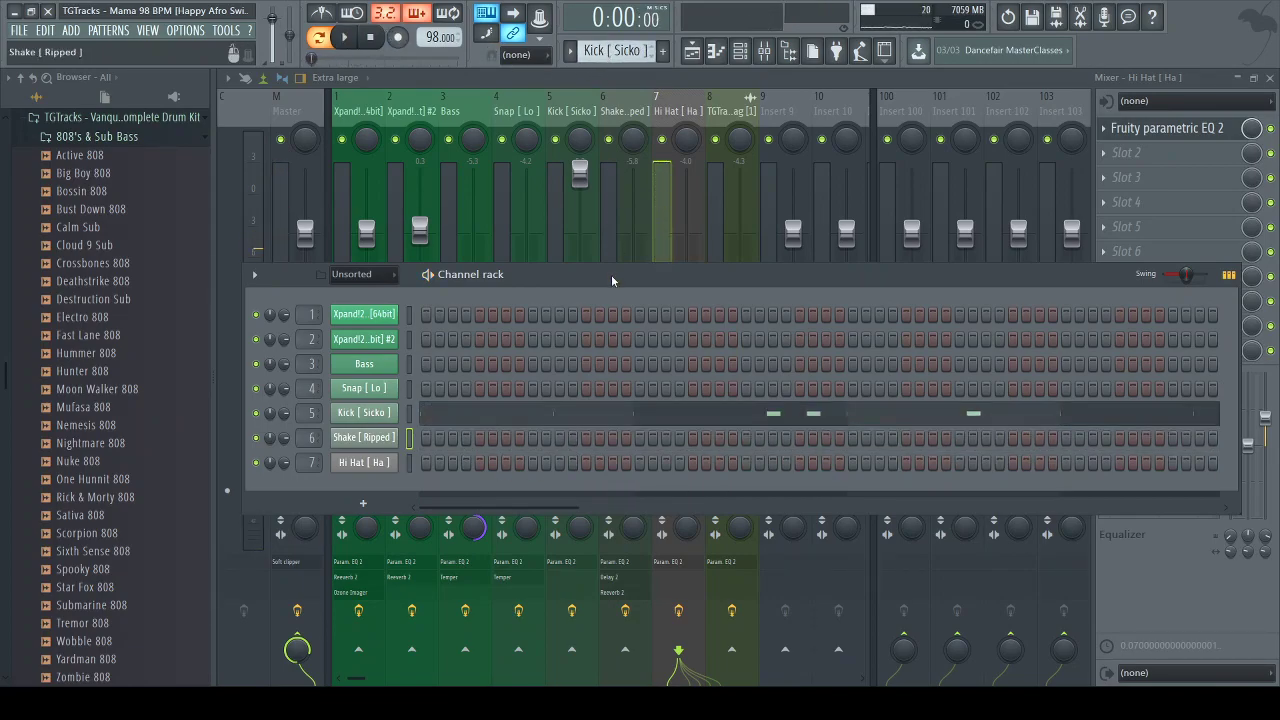
pyautogui.click(576, 414)
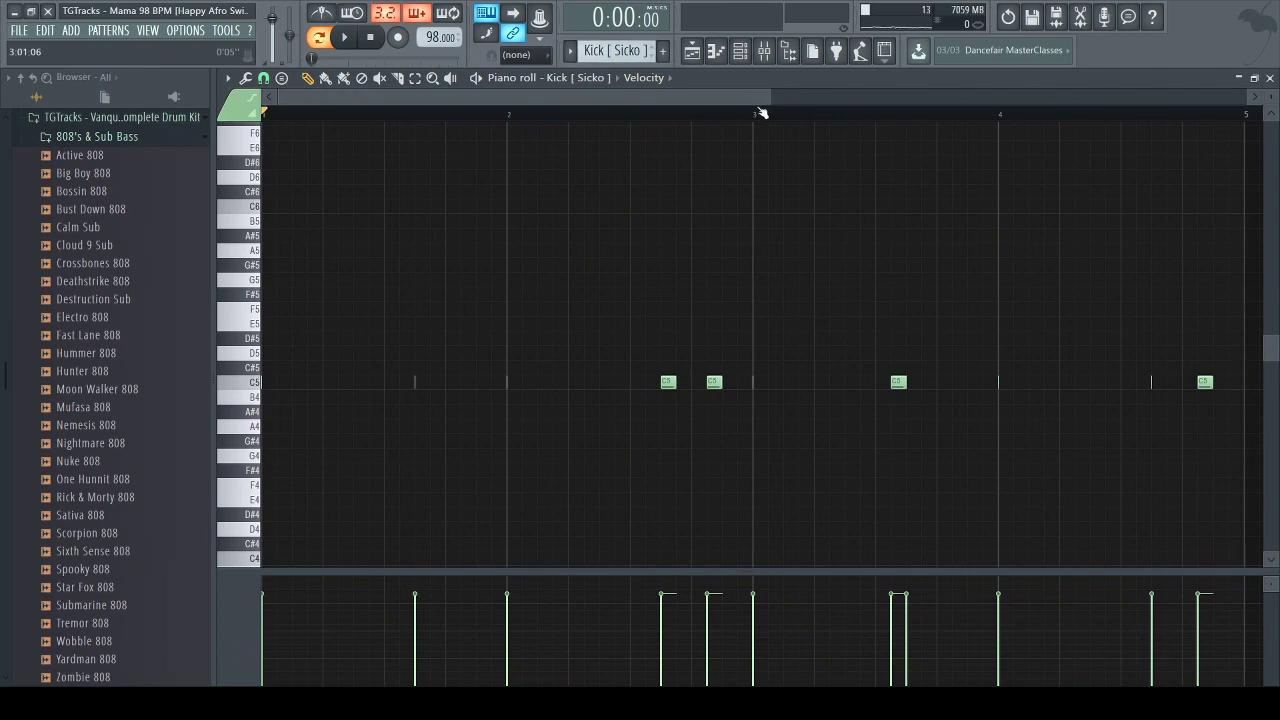
pyautogui.click(770, 60)
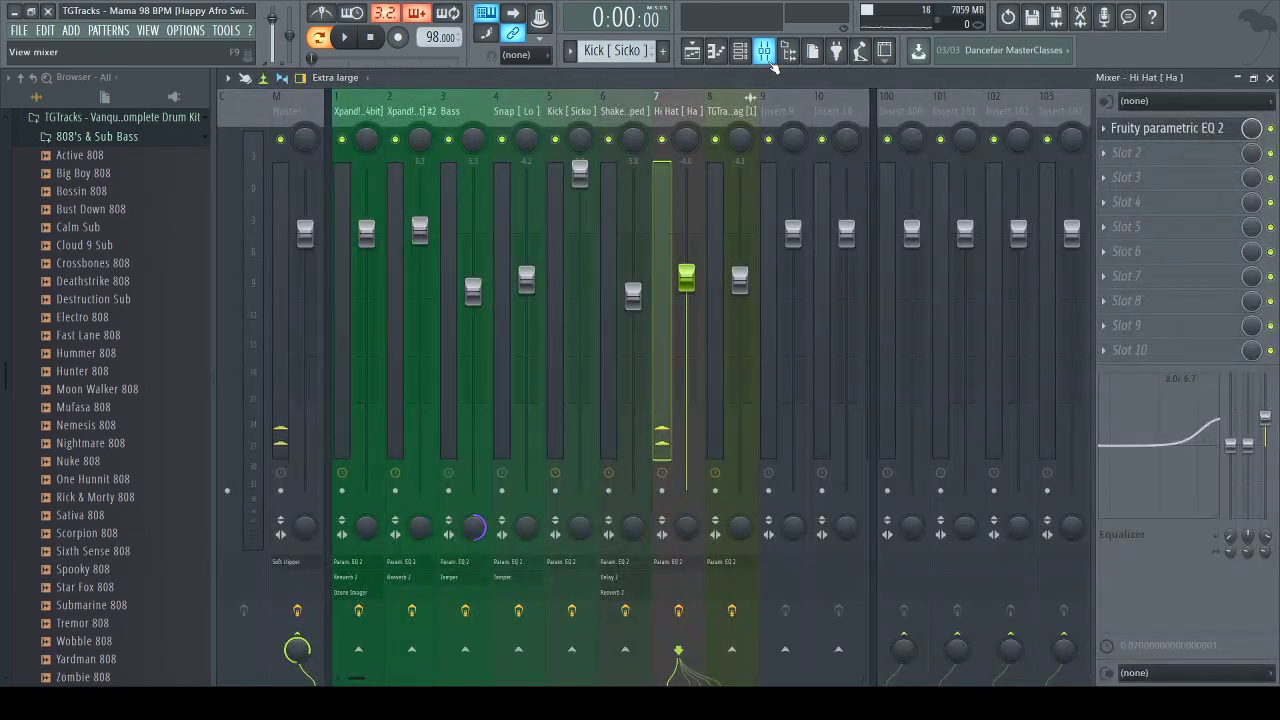
pyautogui.click(568, 112)
pyautogui.press('space')
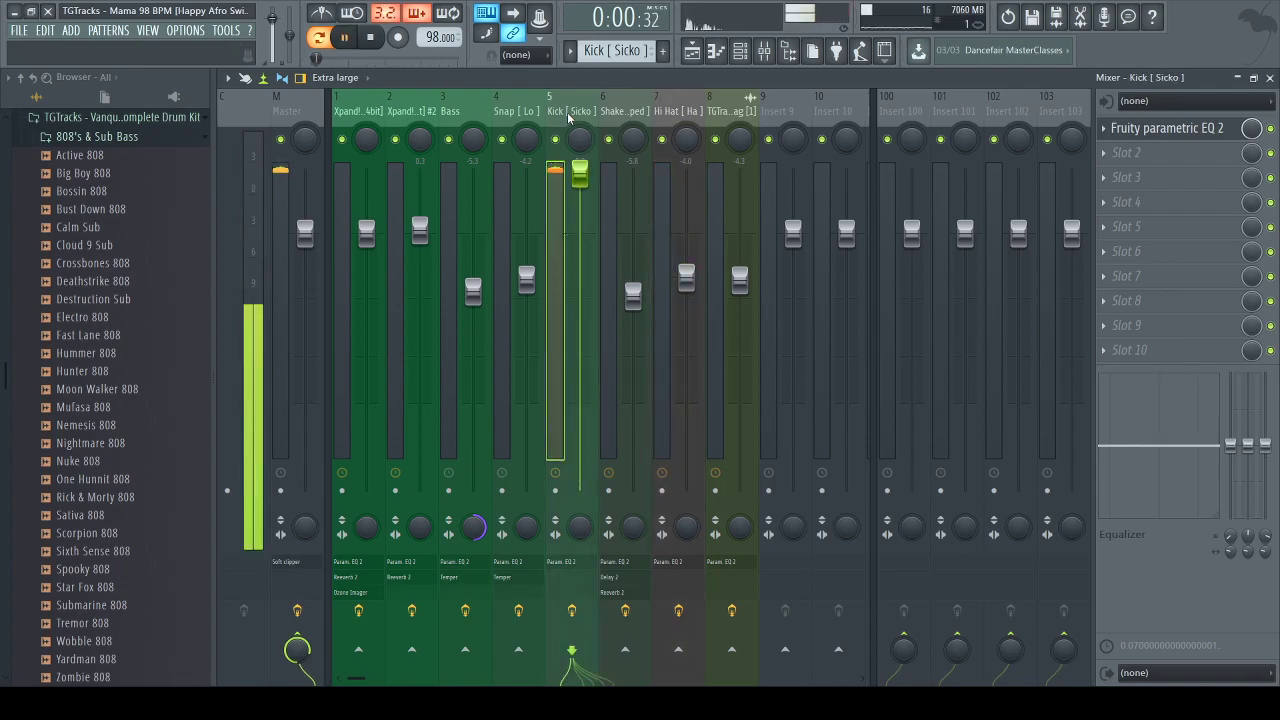
# Zoom the playlist in on about bars 27 to 57, and set the song position to bar 41
pyautogui.click(692, 51)
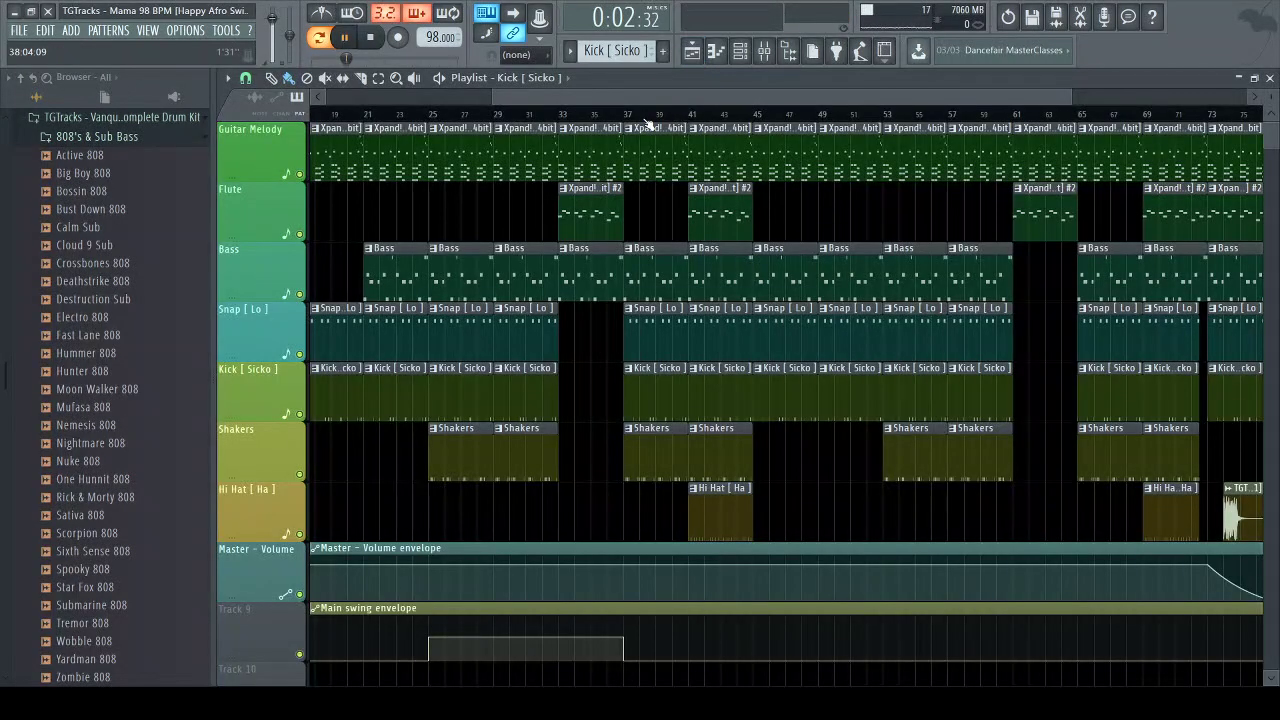
pyautogui.moveTo(1072, 101); pyautogui.dragTo(860, 96)
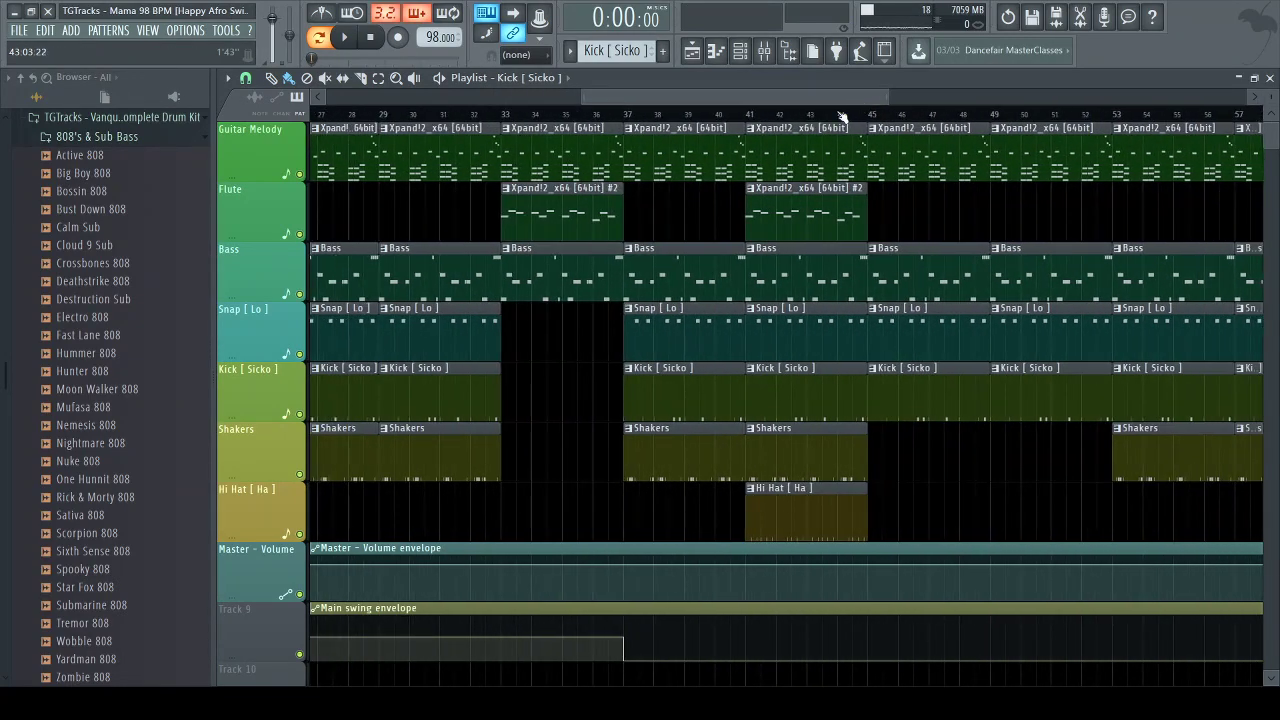
pyautogui.click(748, 117)
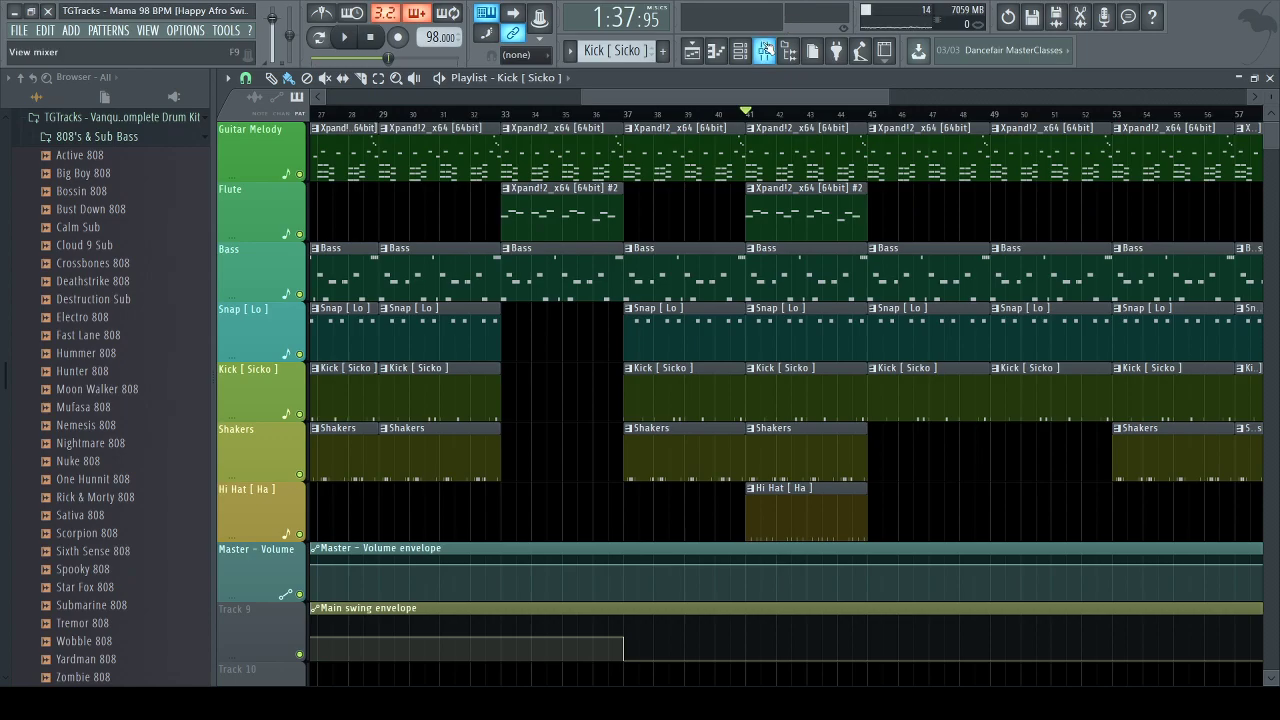
# Play the full song from bar 41 while watching the mixer tracks' levels, and stop playback
pyautogui.click(778, 50)
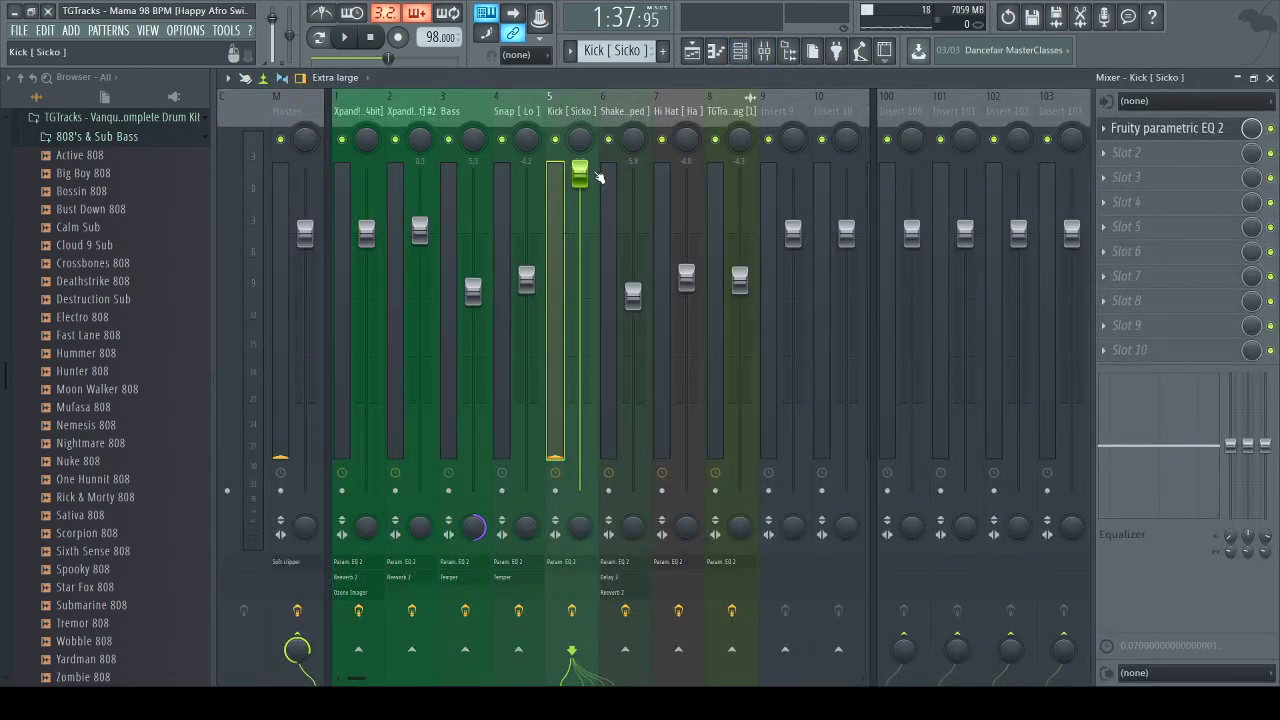
pyautogui.click(692, 50)
pyautogui.press('space')
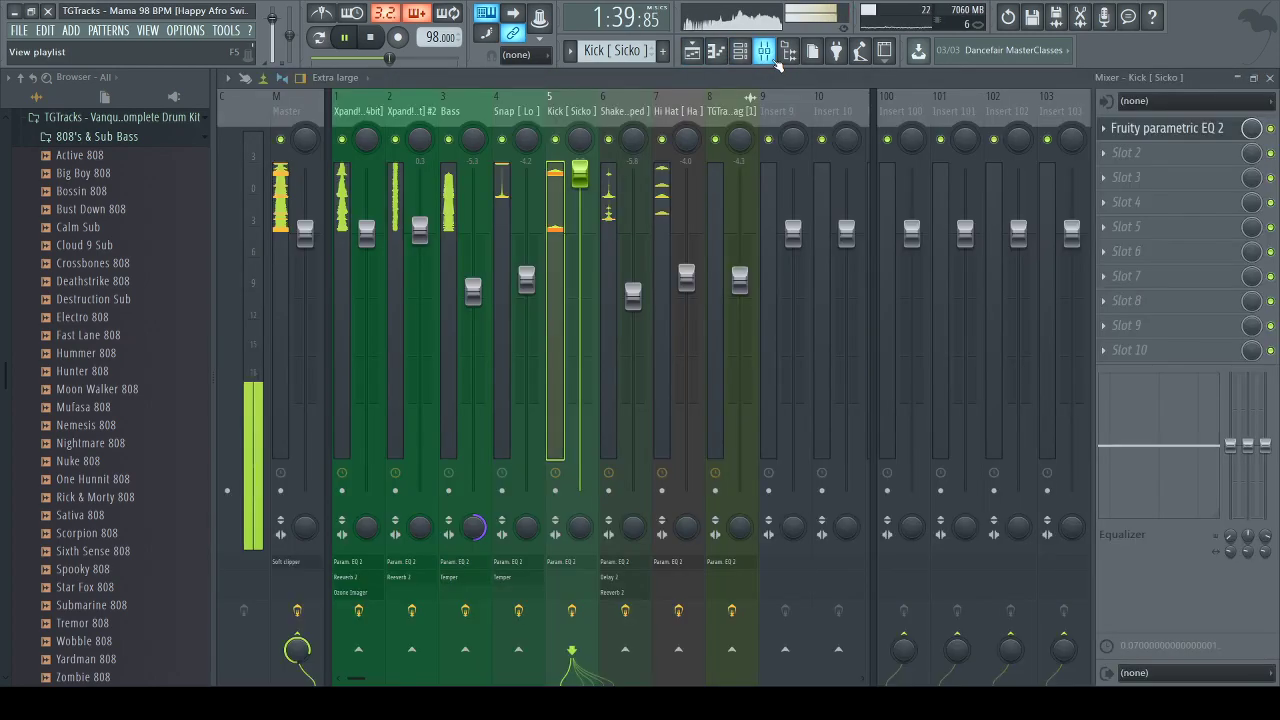
pyautogui.click(764, 51)
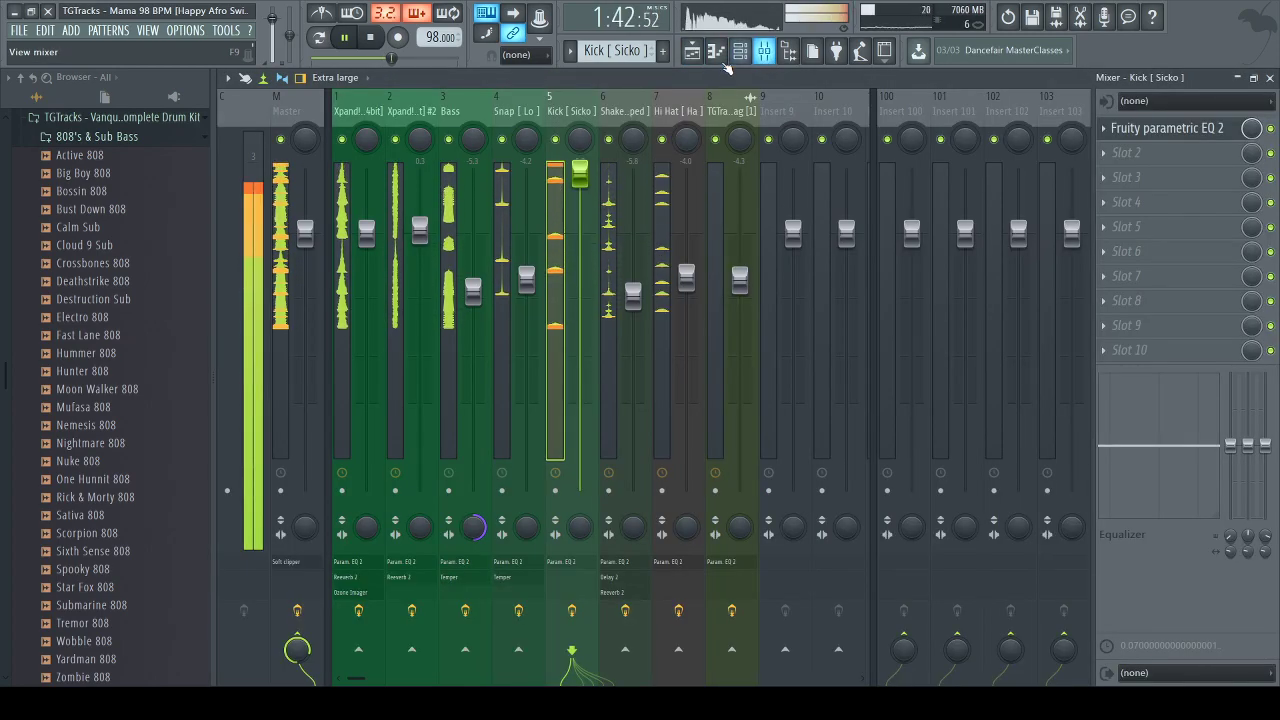
pyautogui.click(692, 52)
pyautogui.press('space')
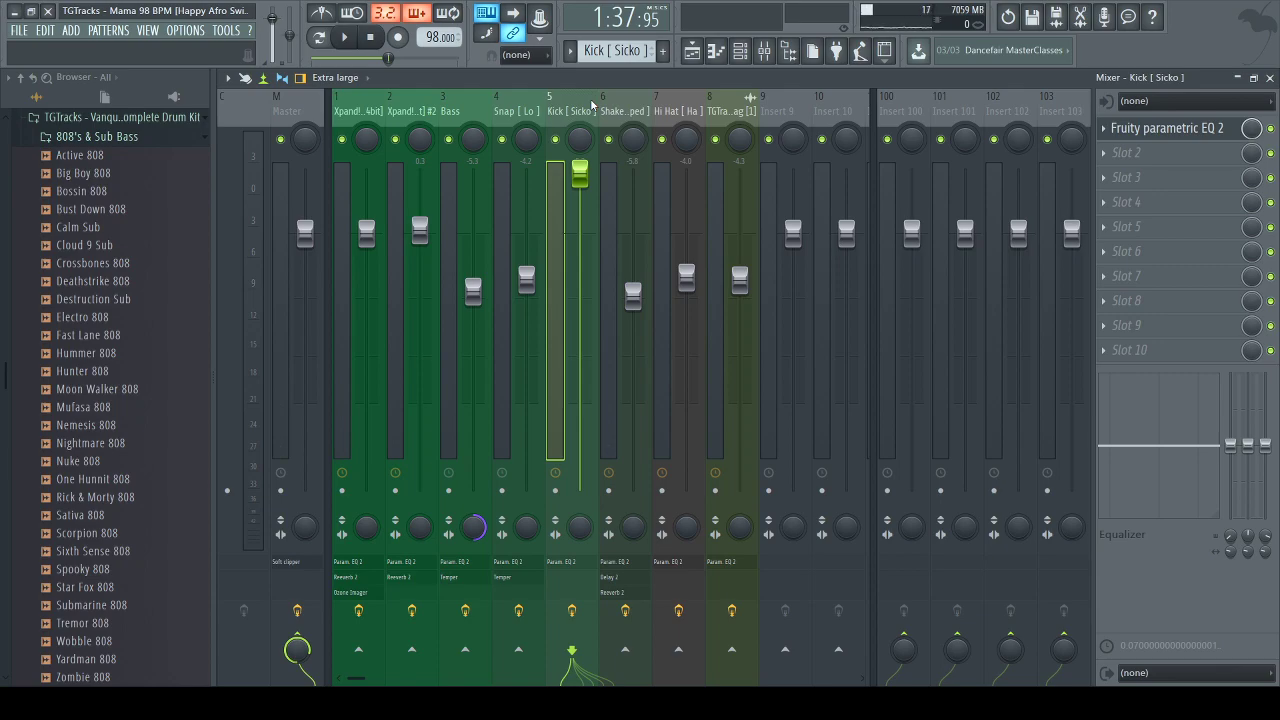
# Examine the effect chains of the Bass mixer track and the two Xpand!2 mixer tracks
pyautogui.click(483, 110)
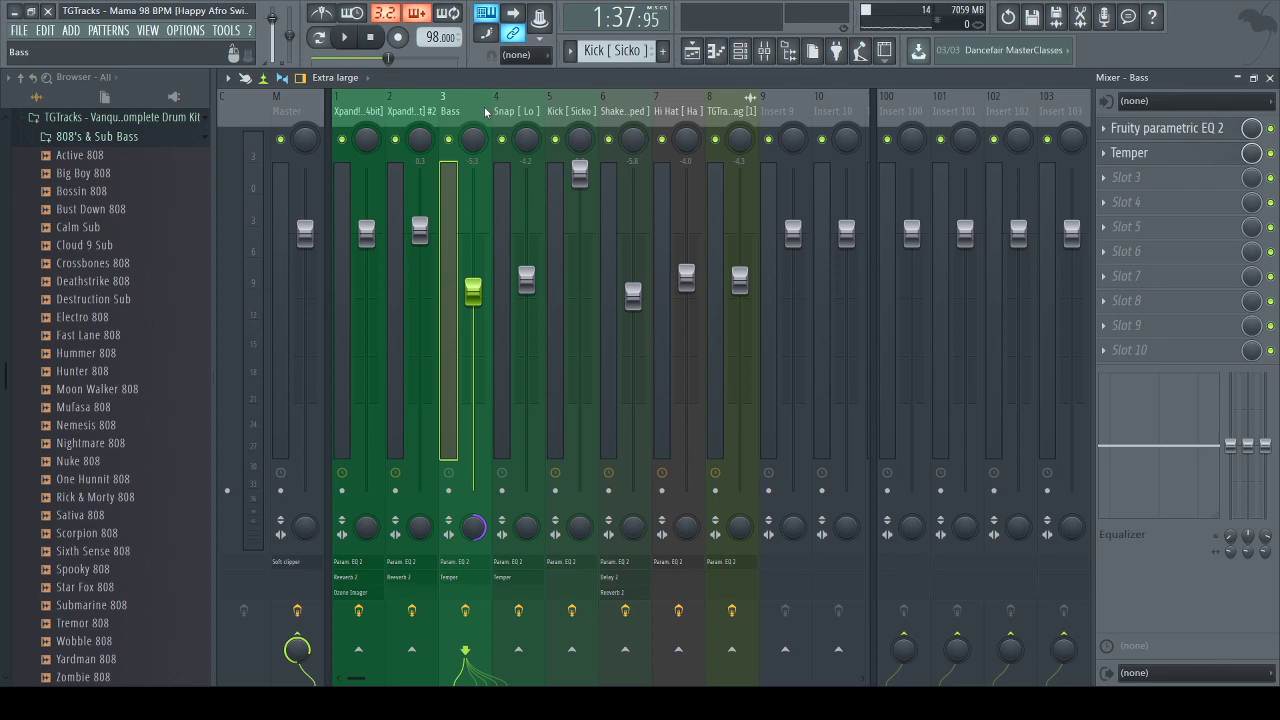
pyautogui.click(415, 110)
pyautogui.click(365, 110)
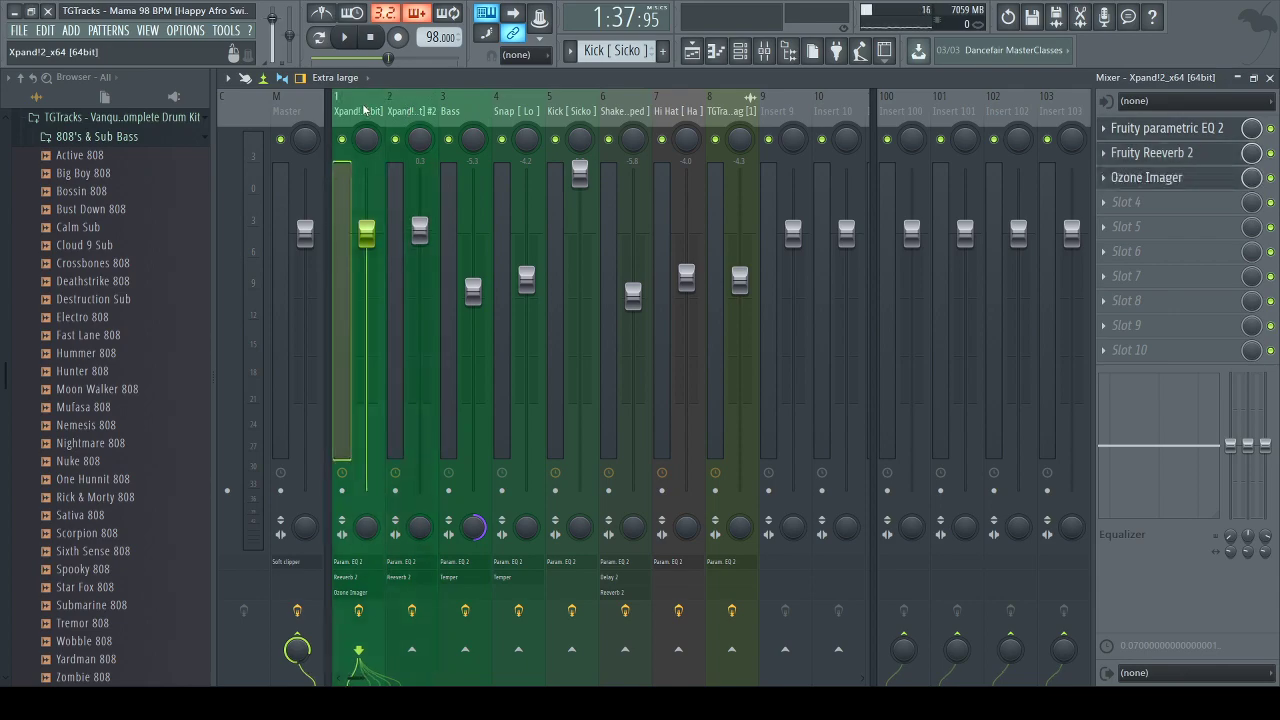
# Solo the Guitar Melody and Flute tracks in the playlist, and play them while watching their mixer levels
pyautogui.click(692, 52)
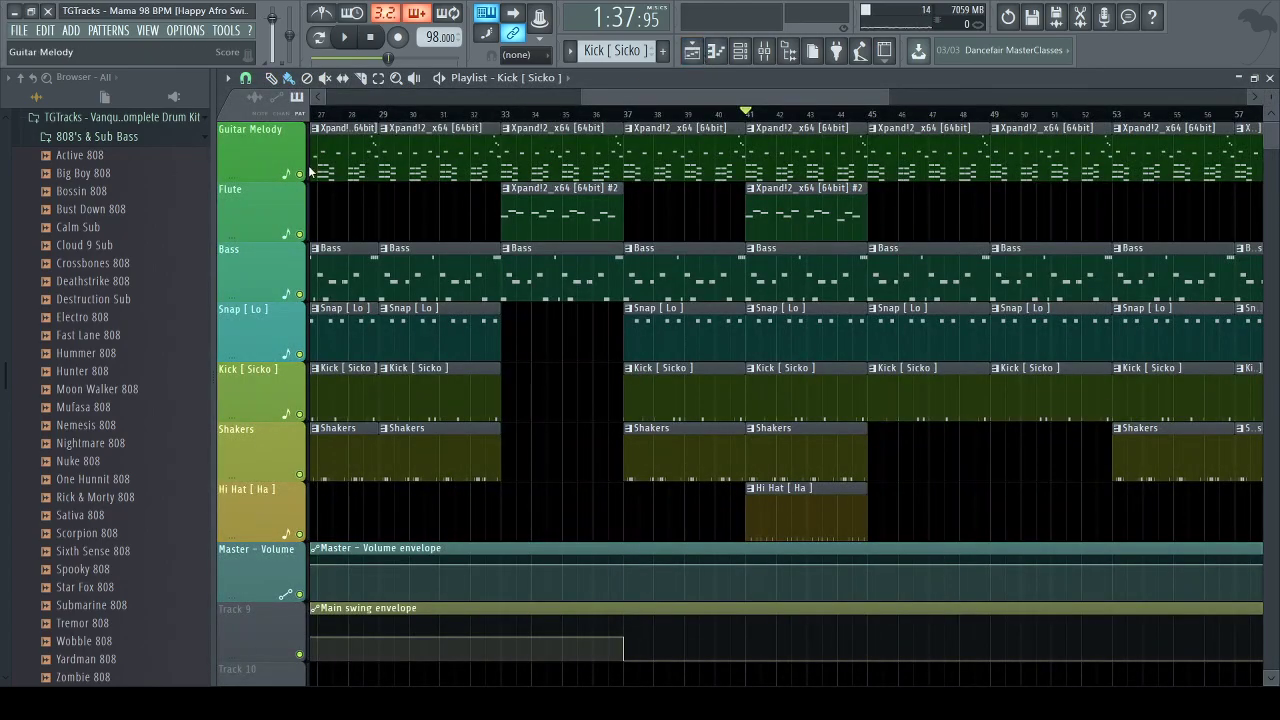
pyautogui.rightClick(300, 174)
pyautogui.click(300, 234)
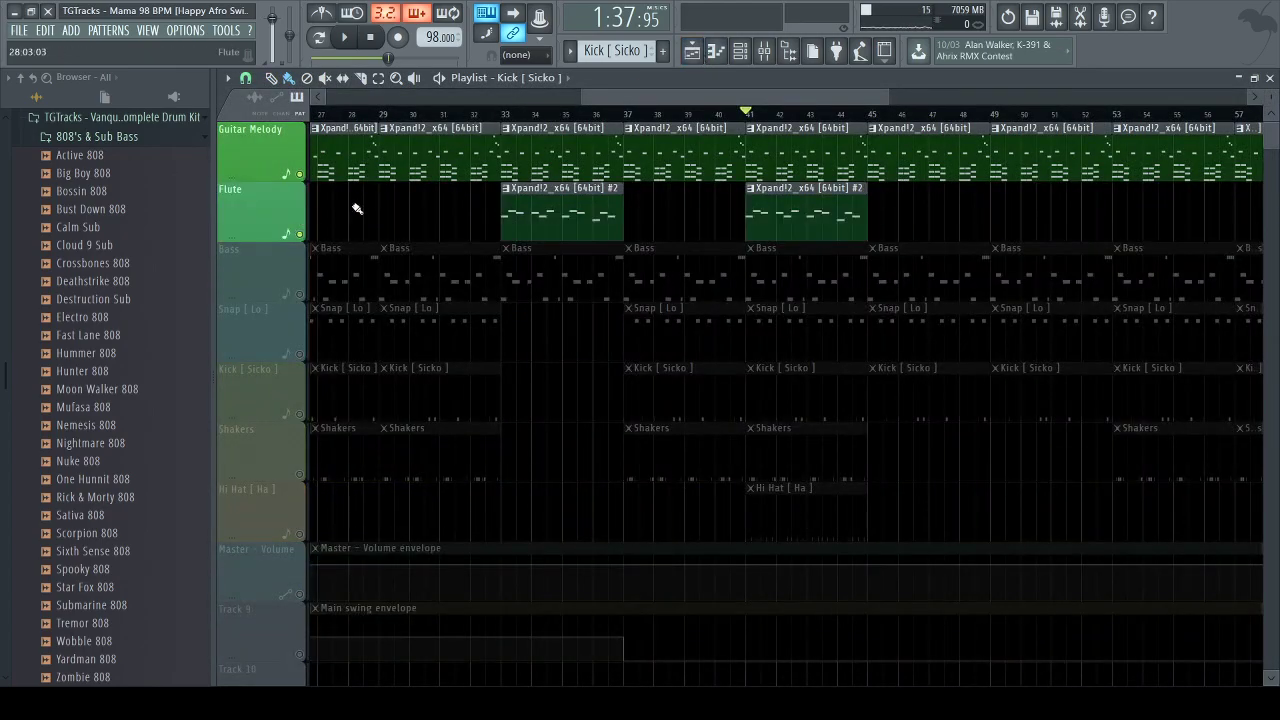
pyautogui.click(764, 52)
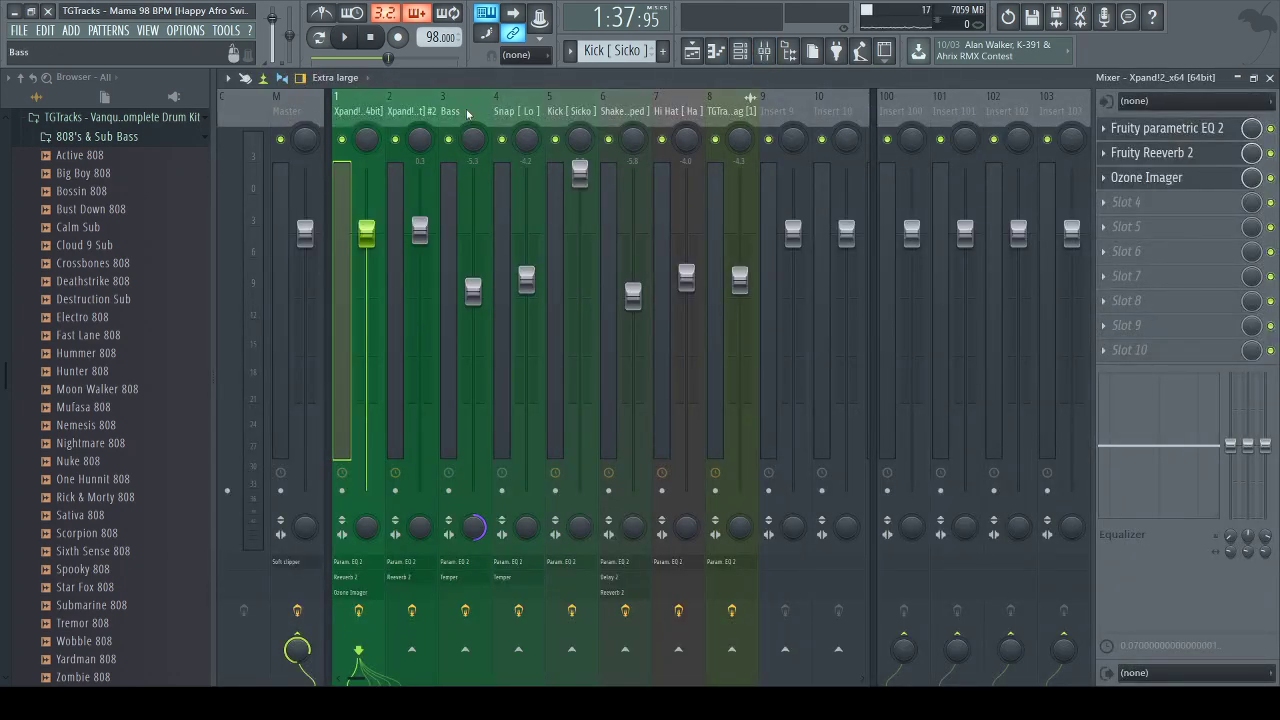
pyautogui.press('space')
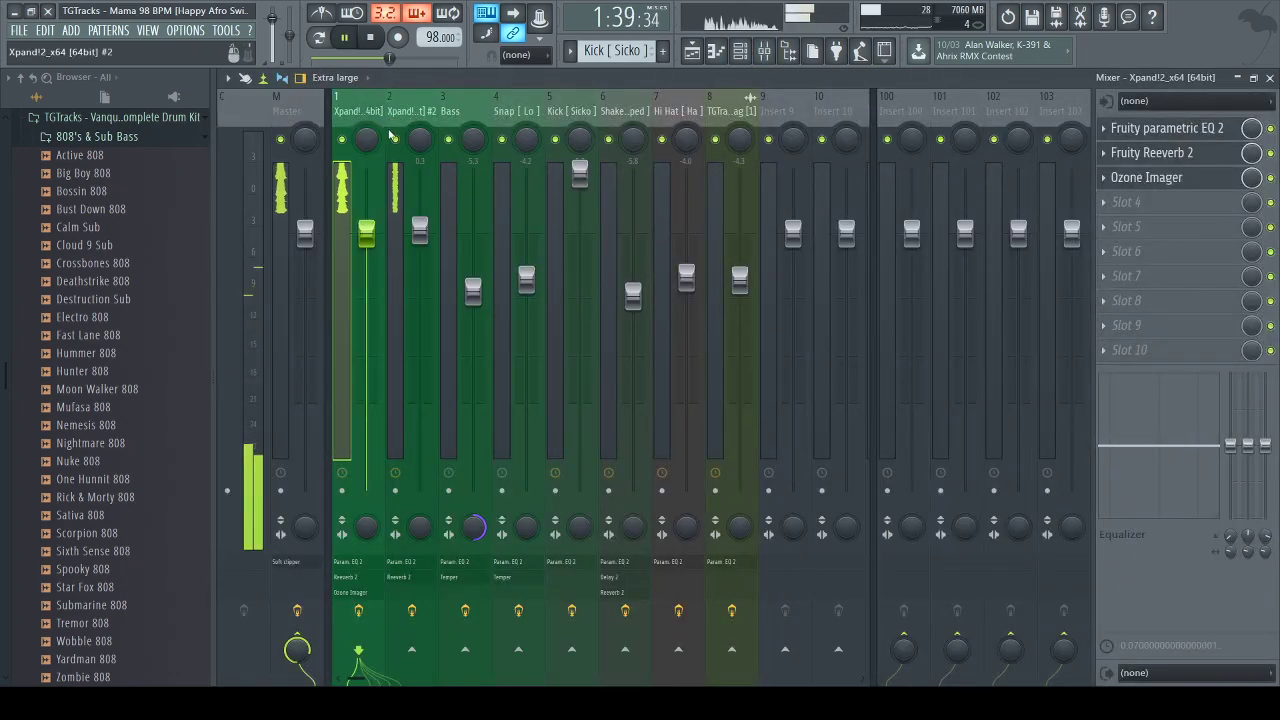
pyautogui.press('space')
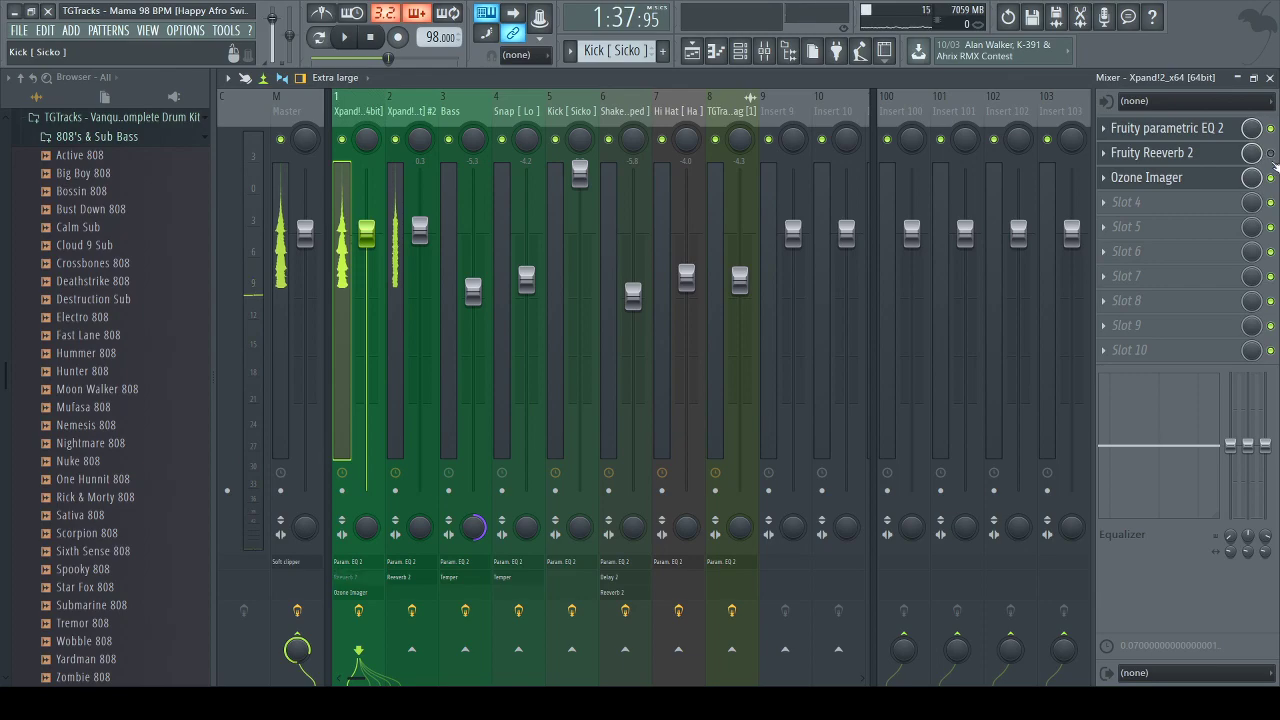
# Bypass every effect on both Xpand!2 mixer tracks, and play the guitar and flute dry
pyautogui.press('Right')
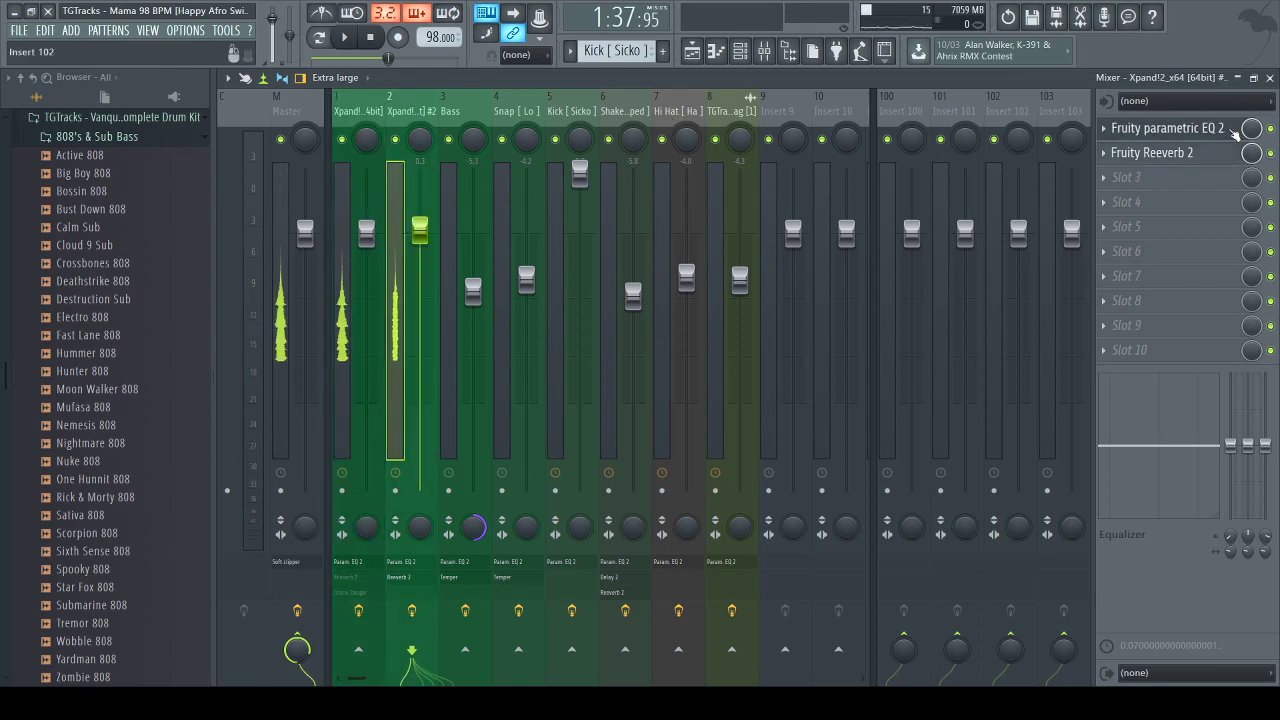
pyautogui.press('Left')
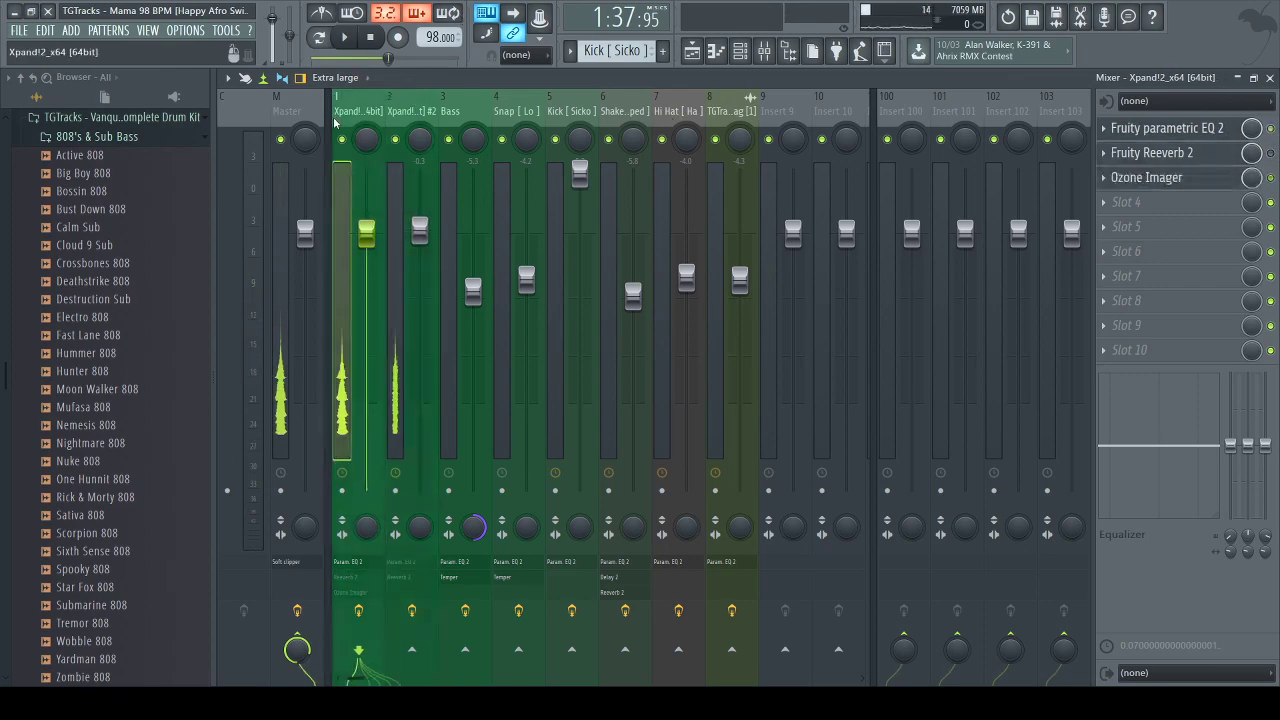
pyautogui.press('space')
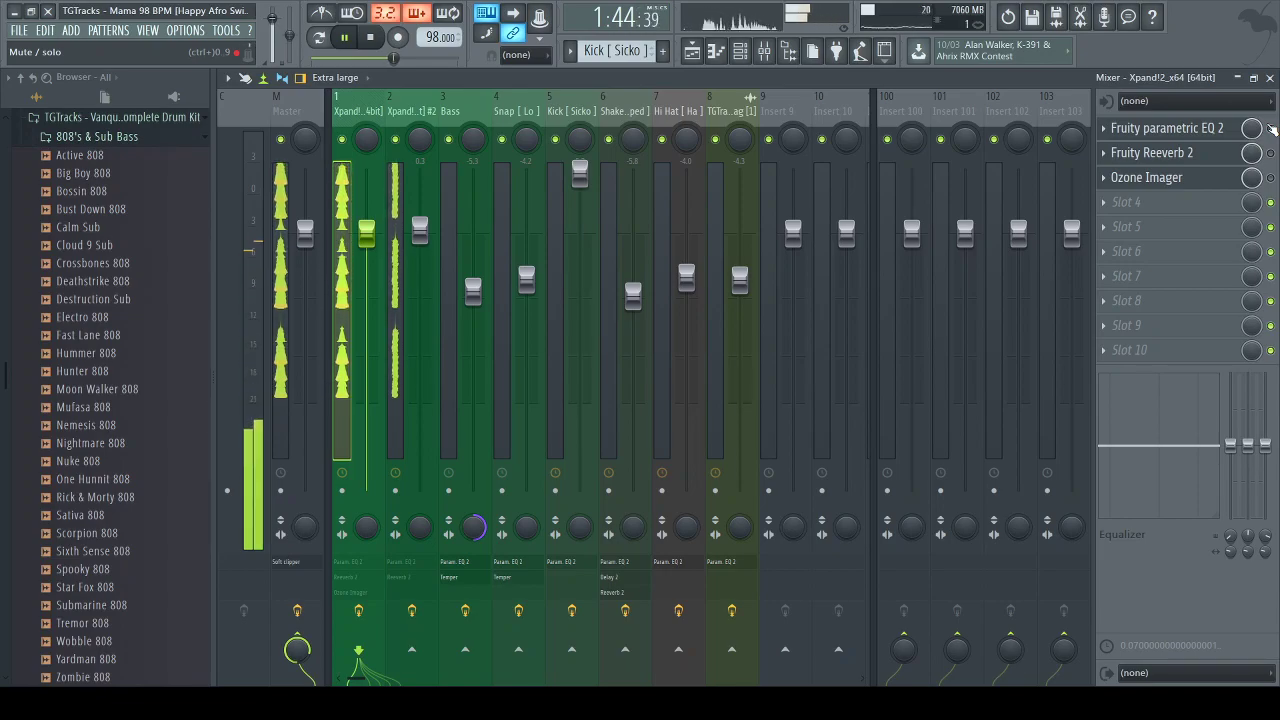
pyautogui.press('space')
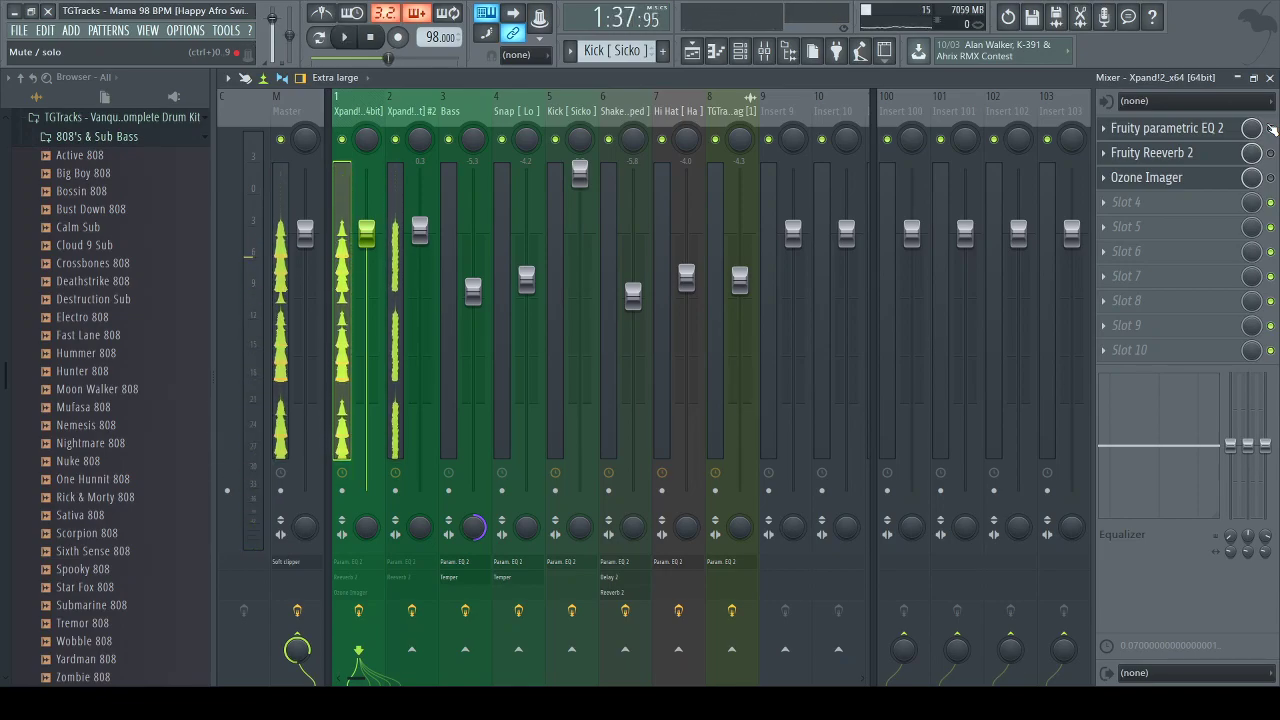
# Solo the first Xpand!2 mixer track and re-enable its Fruity parametric EQ 2 and Fruity Reeverb 2 in turn, playing it with each
pyautogui.hotkey('alt', 's')
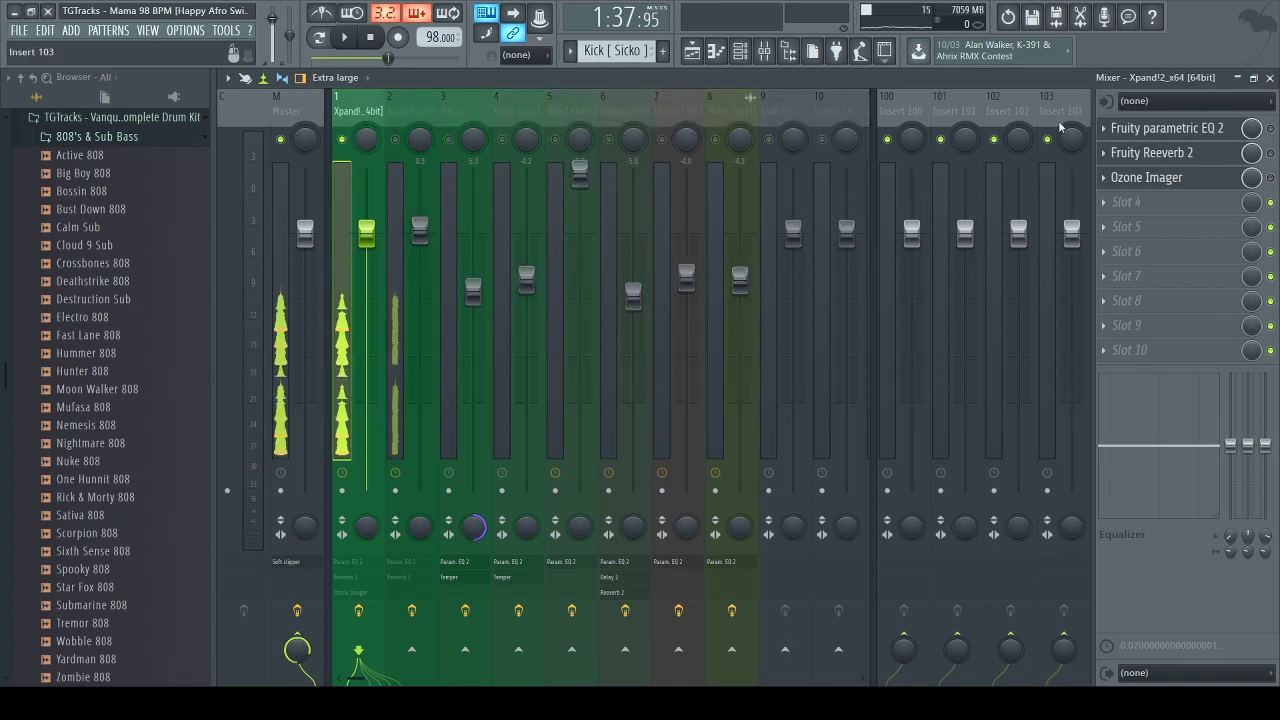
pyautogui.press('space')
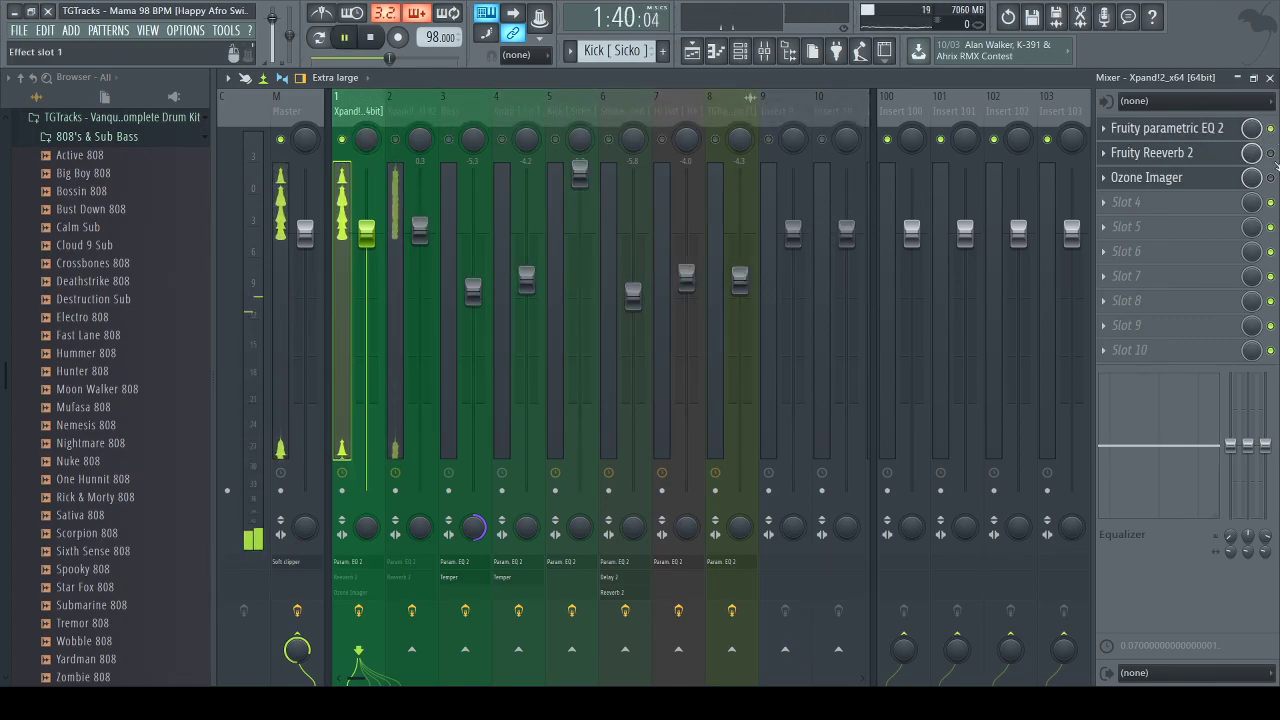
pyautogui.press('space')
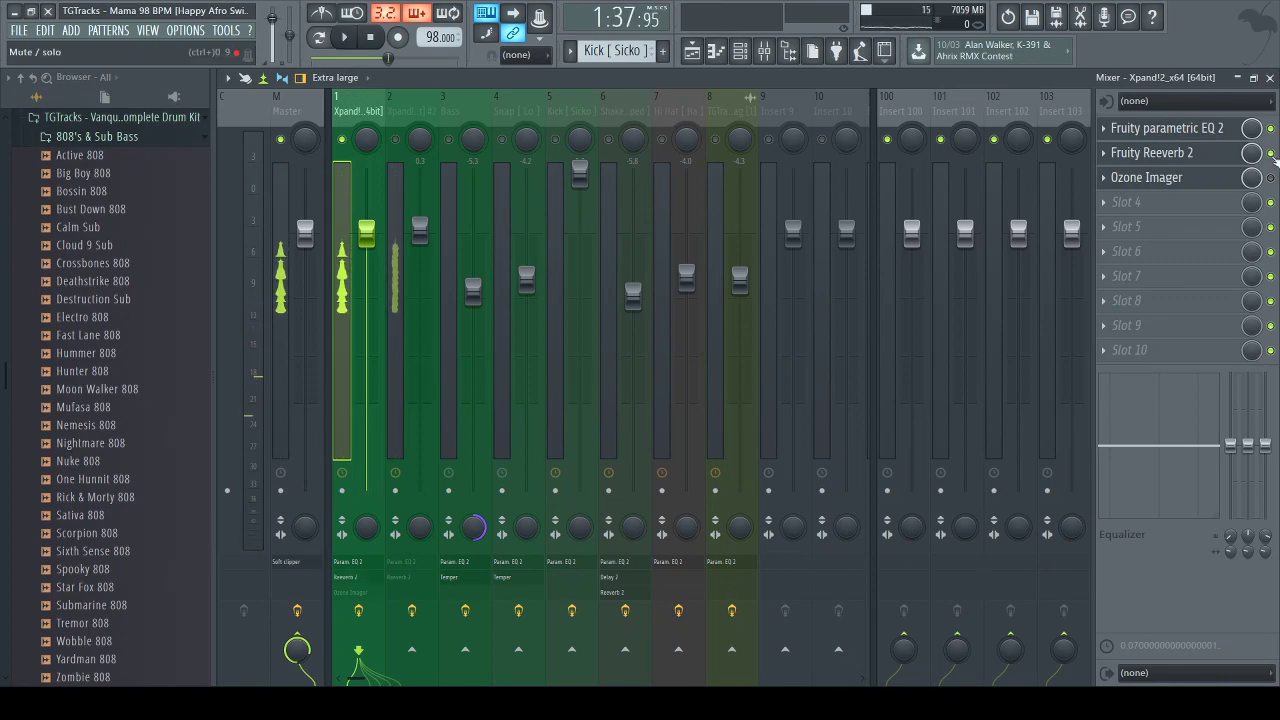
pyautogui.press('space')
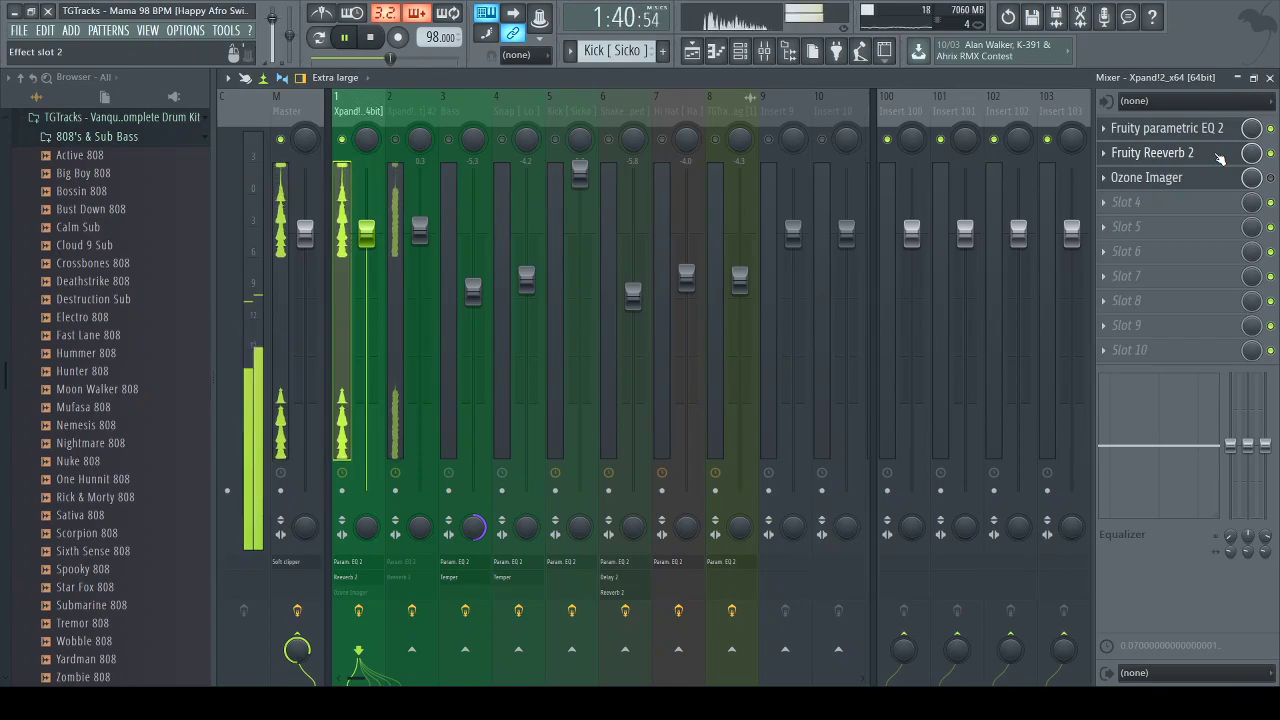
pyautogui.press('space')
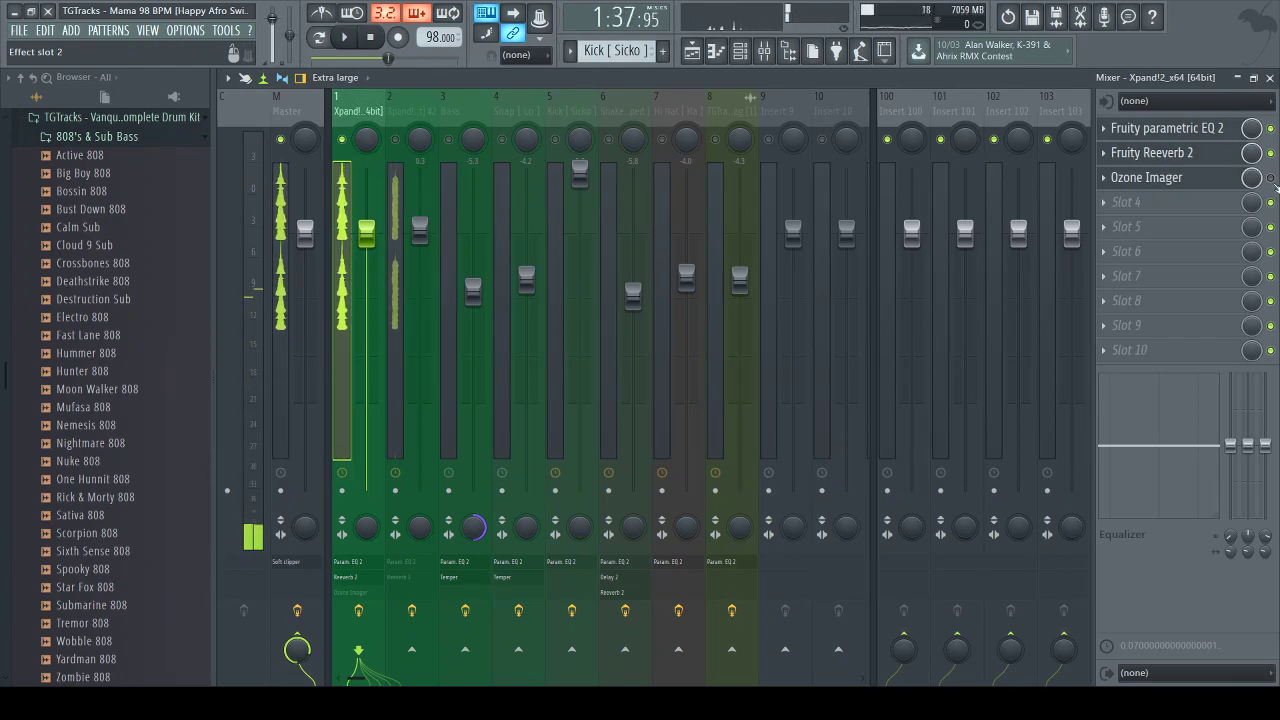
# Re-enable Ozone Imager on the first Xpand!2 mixer track, and examine its stereo width settings and vectorscope during playback
pyautogui.click(1218, 184)
pyautogui.press('space')
pyautogui.click(1270, 180)
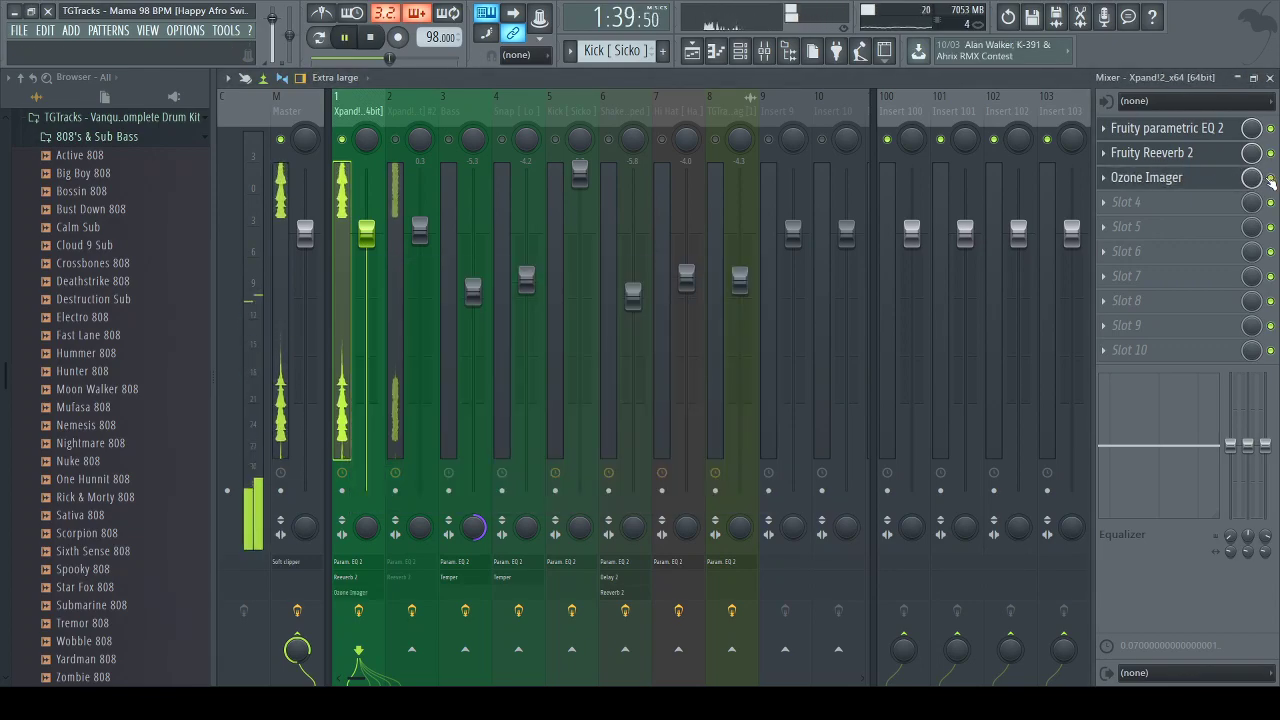
pyautogui.click(1190, 178)
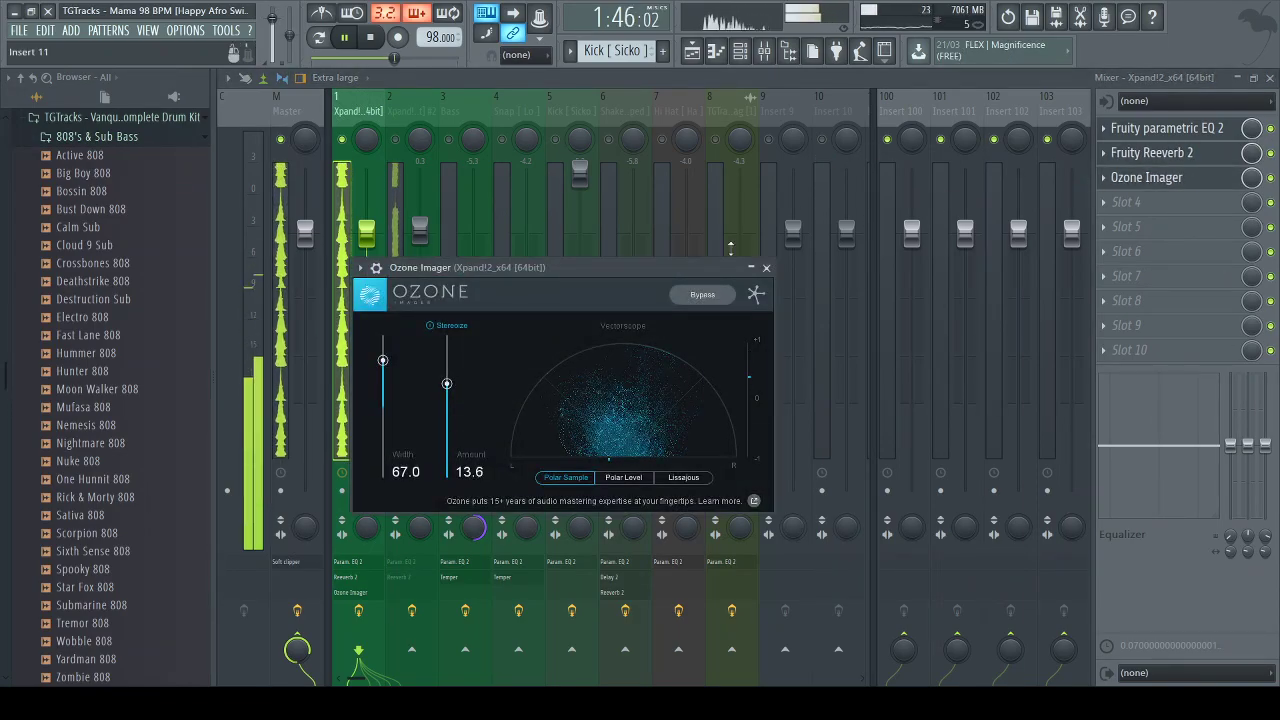
pyautogui.press('space')
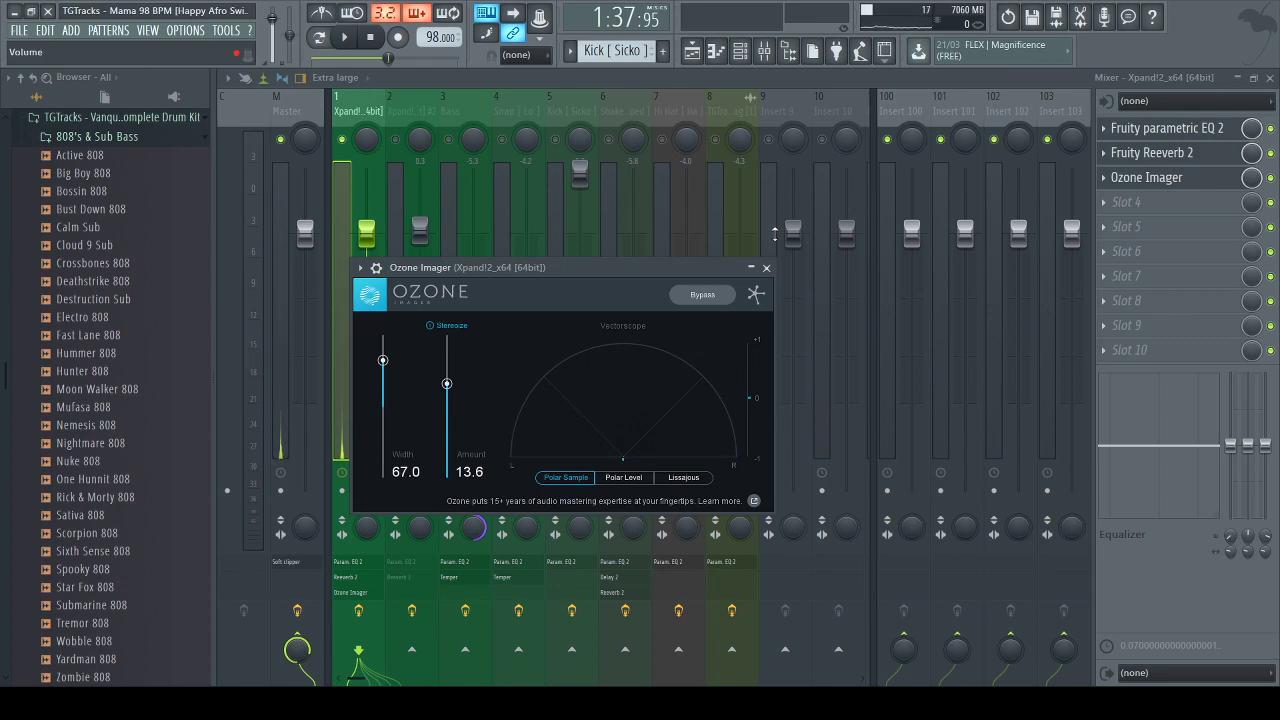
pyautogui.click(766, 268)
# Solo the Xpand!2 #2 mixer track, and compare its sound with Fruity parametric EQ 2 on and off
pyautogui.click(397, 141)
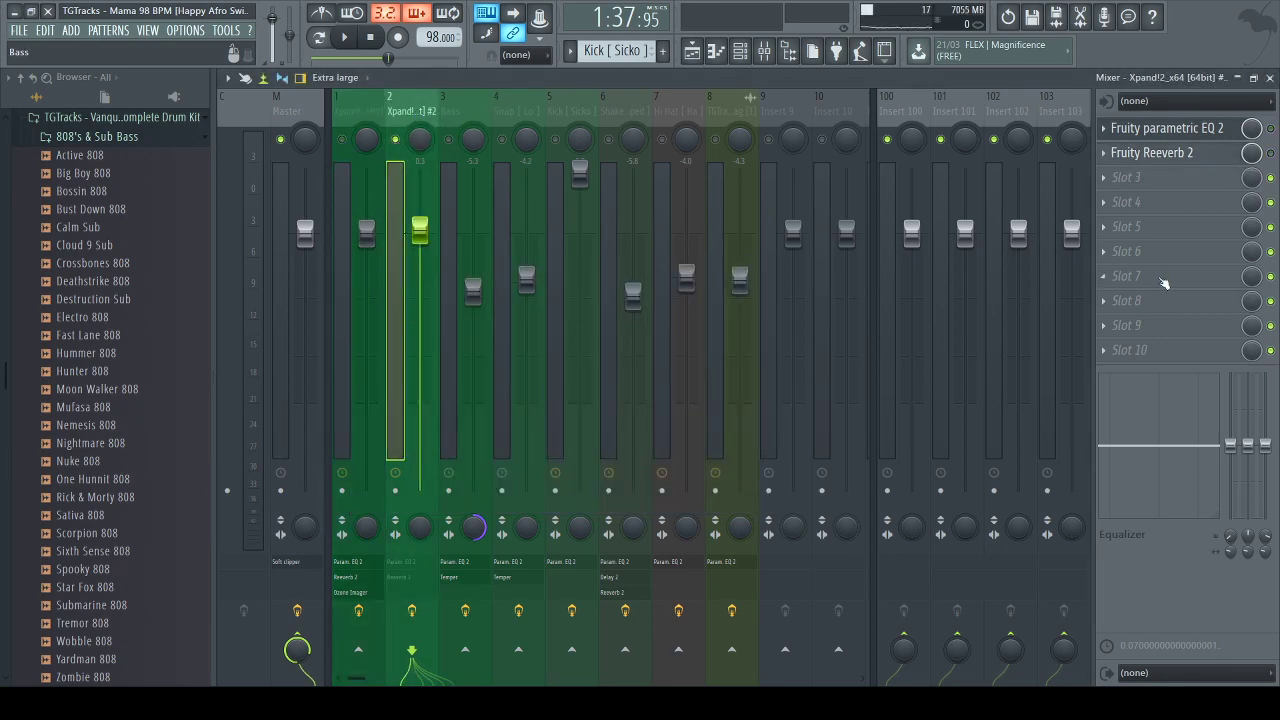
pyautogui.press('space')
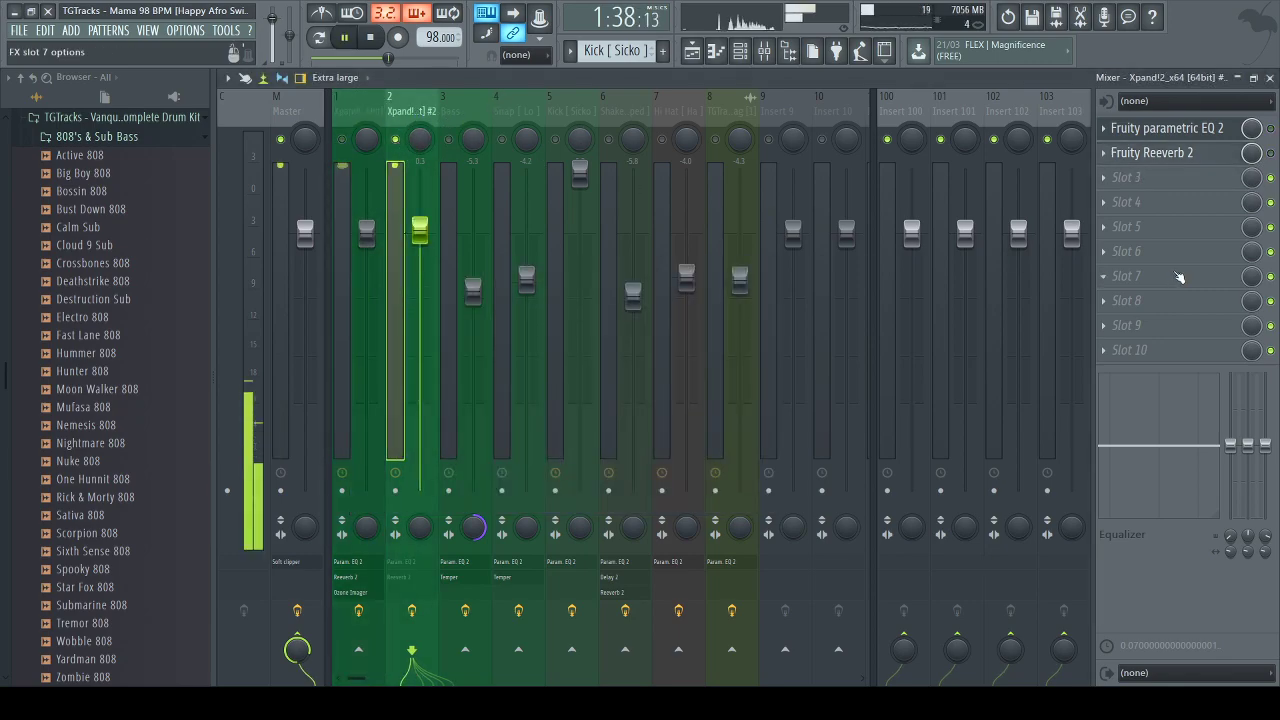
pyautogui.click(1266, 130)
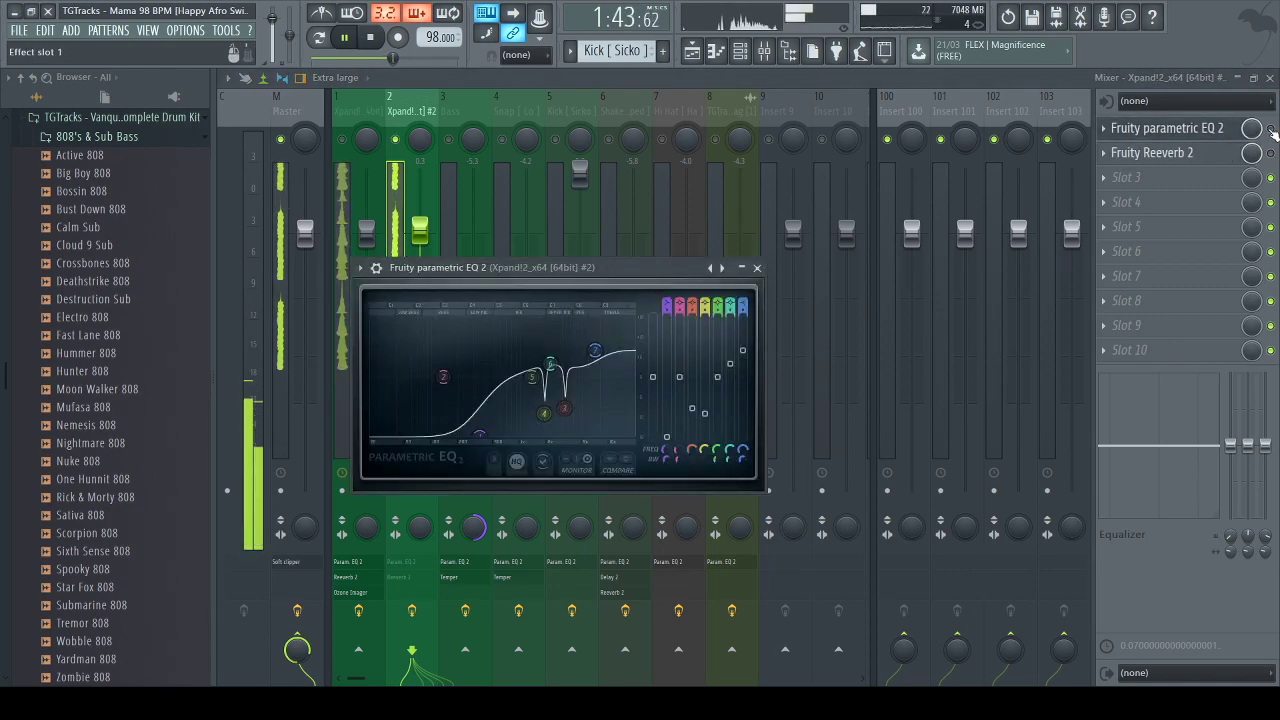
pyautogui.click(1270, 130)
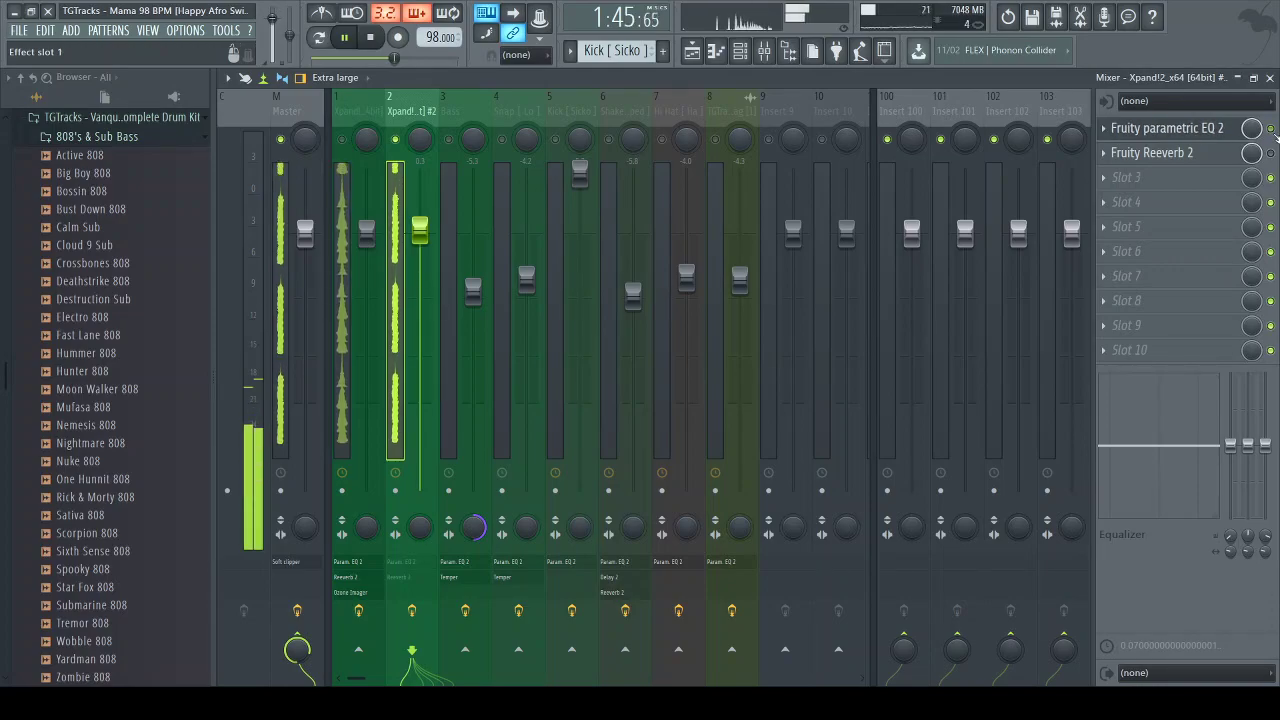
pyautogui.click(1270, 129)
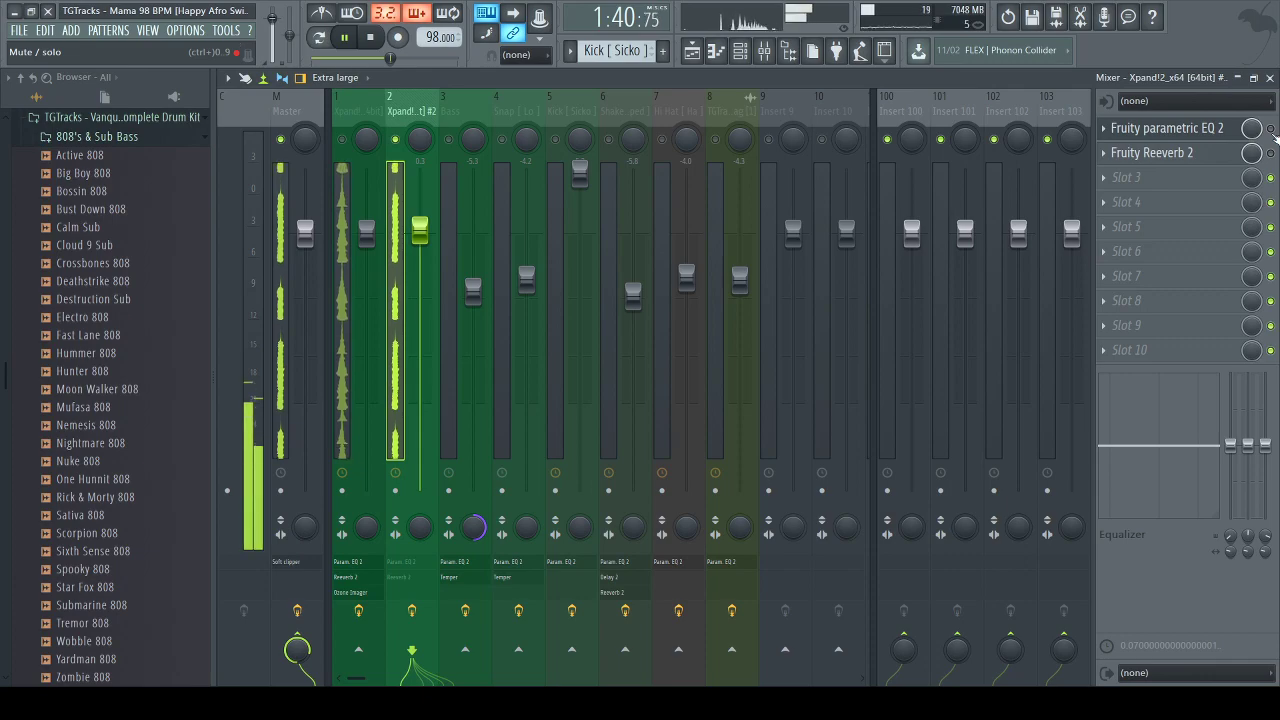
pyautogui.press('space')
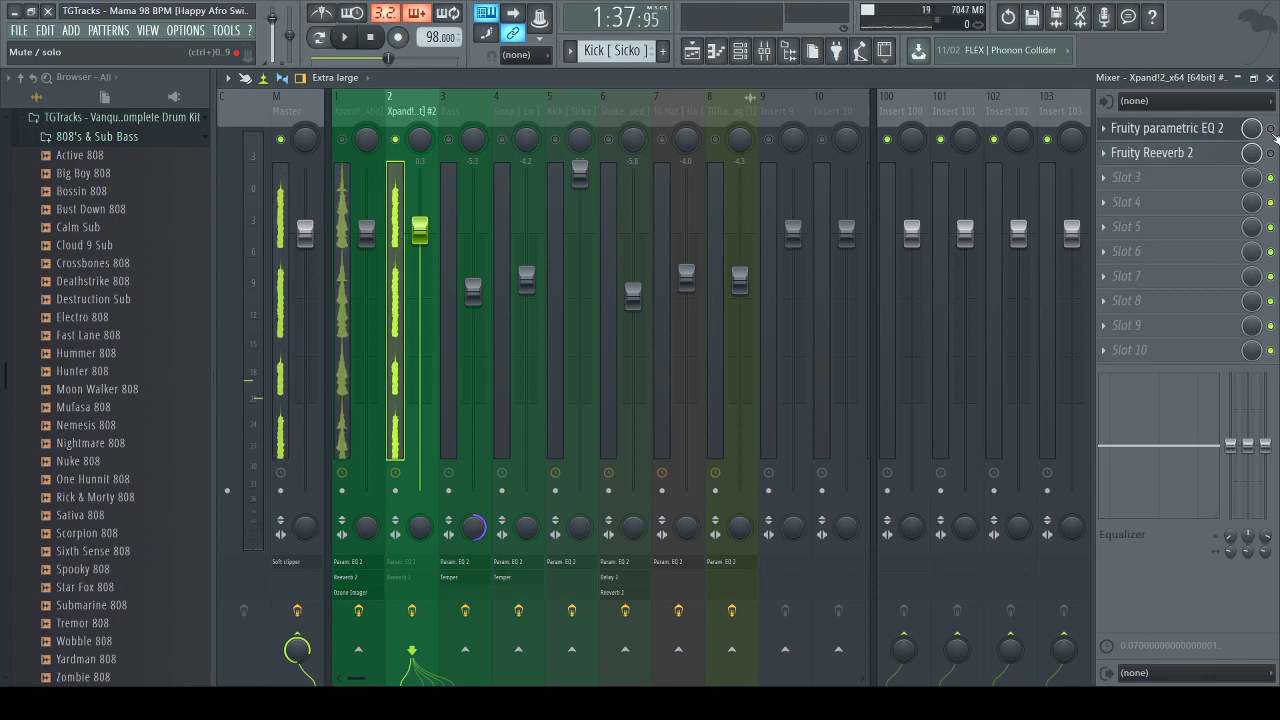
# Re-enable Fruity parametric EQ 2 and Fruity Reeverb 2 on the Xpand!2 #2 track, playing it with each and examining the EQ curve
pyautogui.press('space')
pyautogui.click(1270, 129)
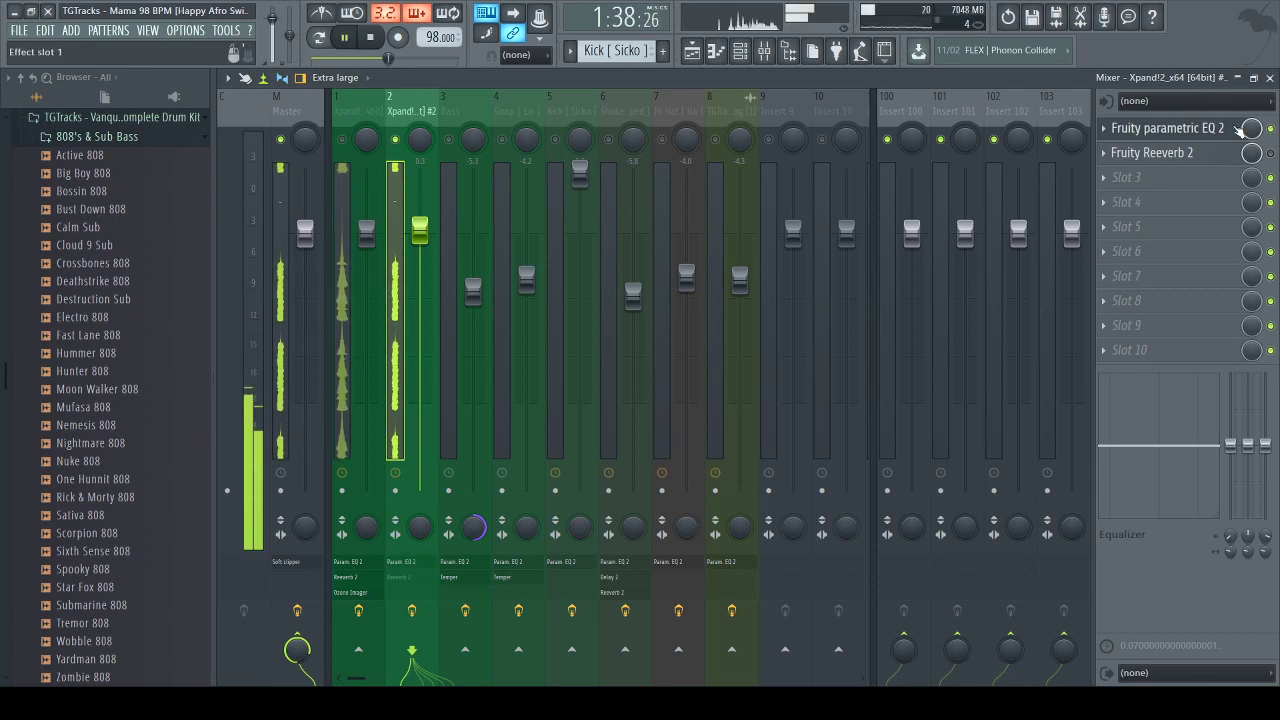
pyautogui.click(1199, 128)
pyautogui.press('space')
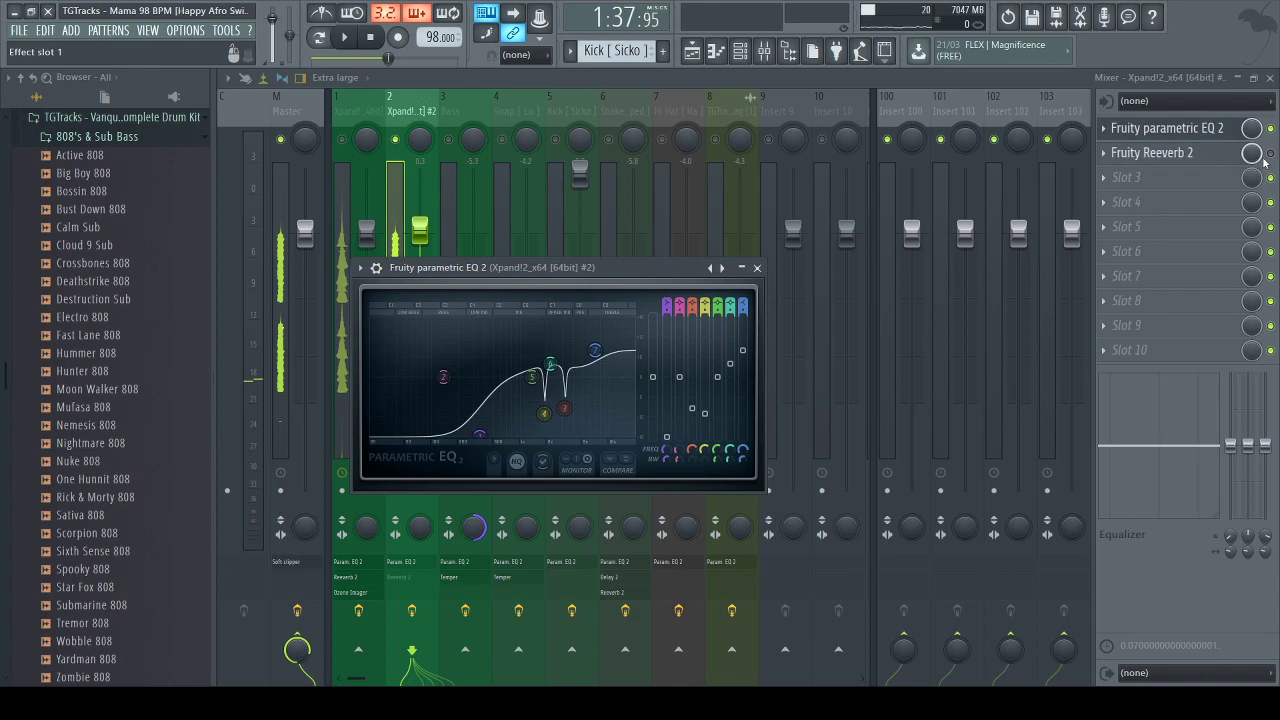
pyautogui.press('Escape')
pyautogui.press('space')
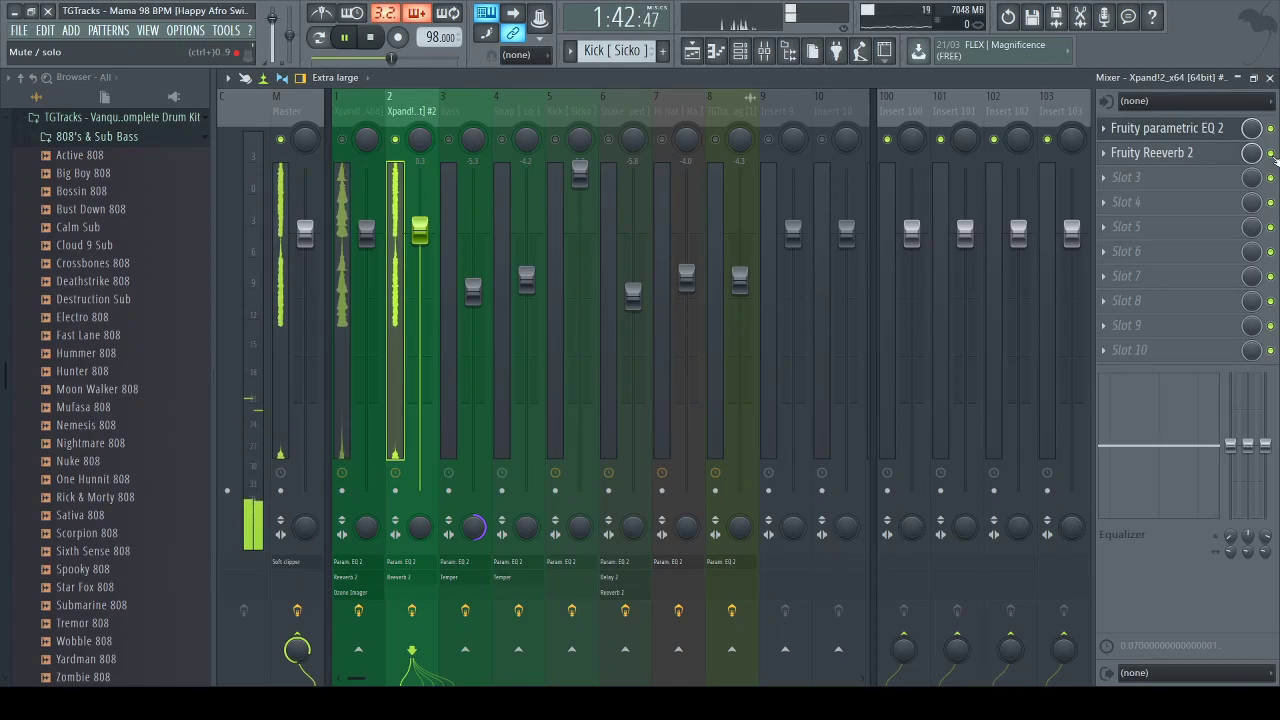
pyautogui.press('space')
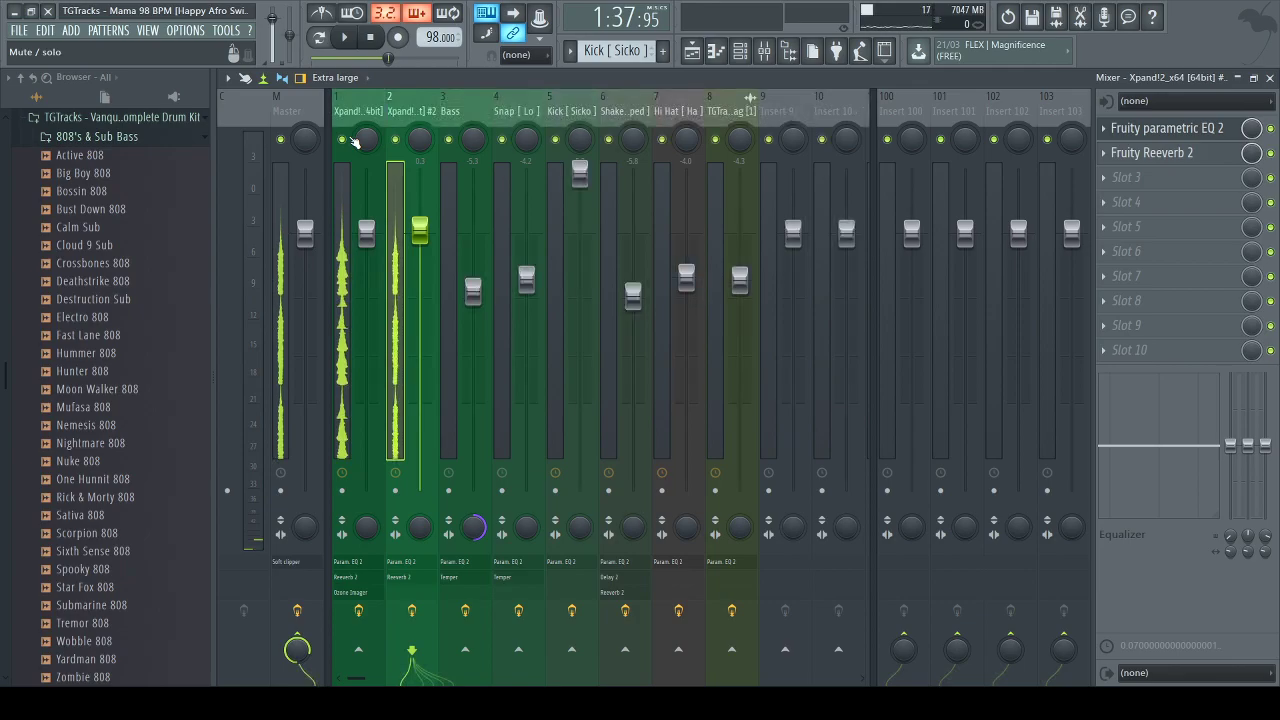
# Restore all muted playlist tracks, and zoom the playlist out to about bars 1 to 57
pyautogui.click(700, 55)
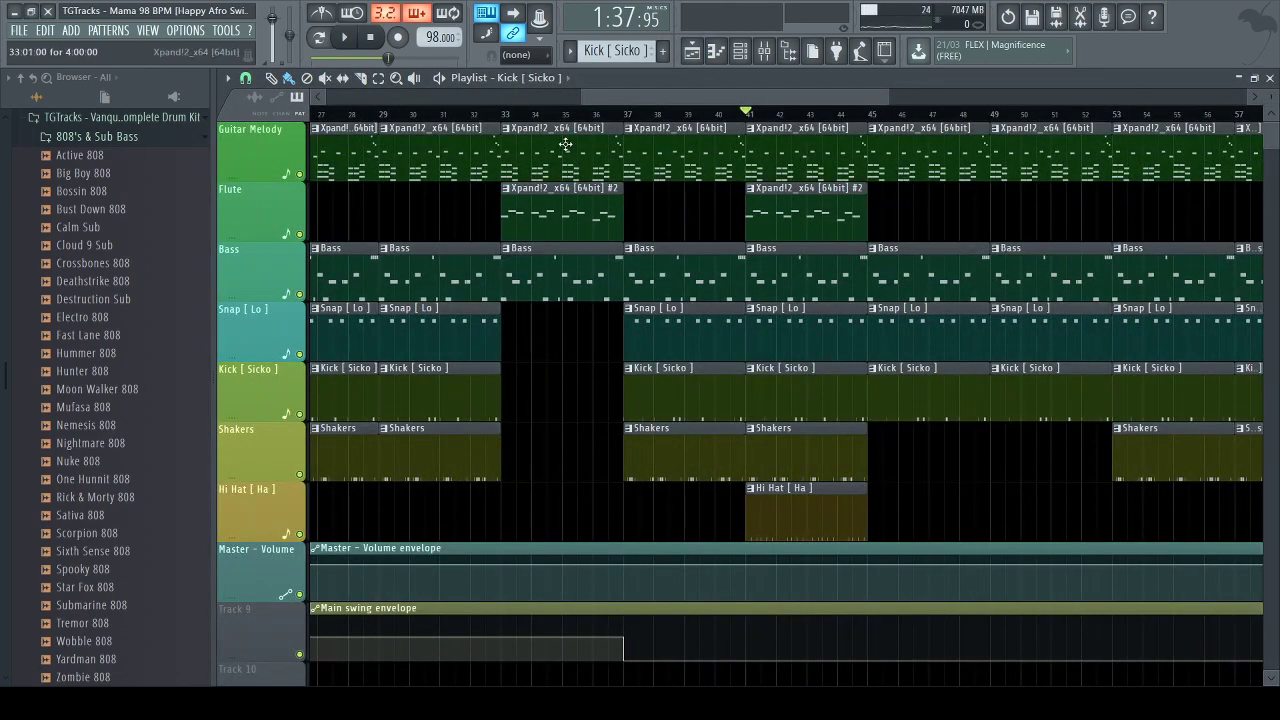
pyautogui.moveTo(585, 101); pyautogui.dragTo(244, 104)
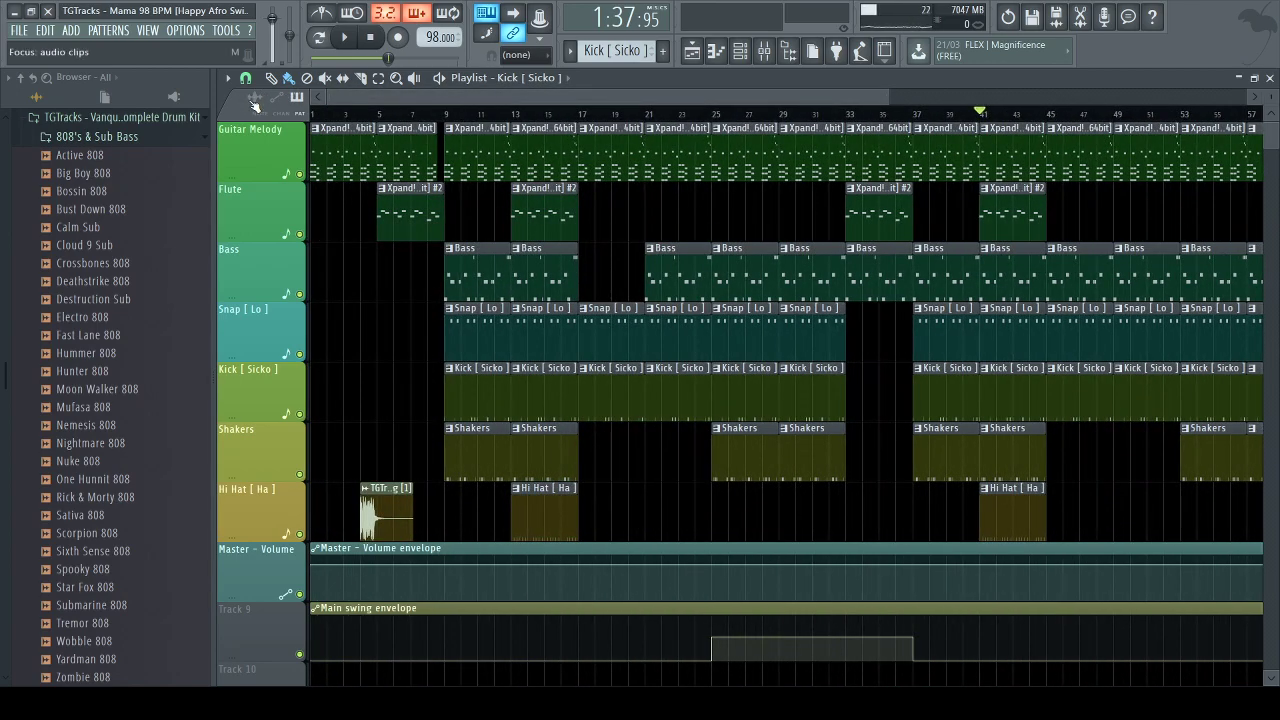